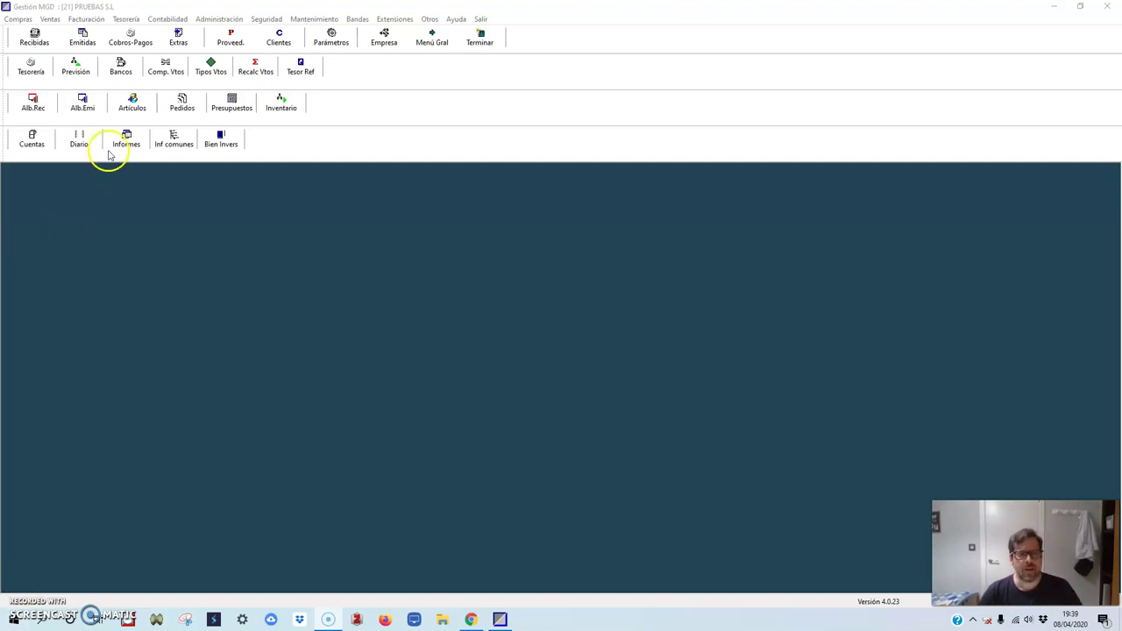
Open the list of extra movements, place its window mid-screen and select the SUSCRIPCIÓN DE PARTICIPACIONES record
left_click(232, 9)
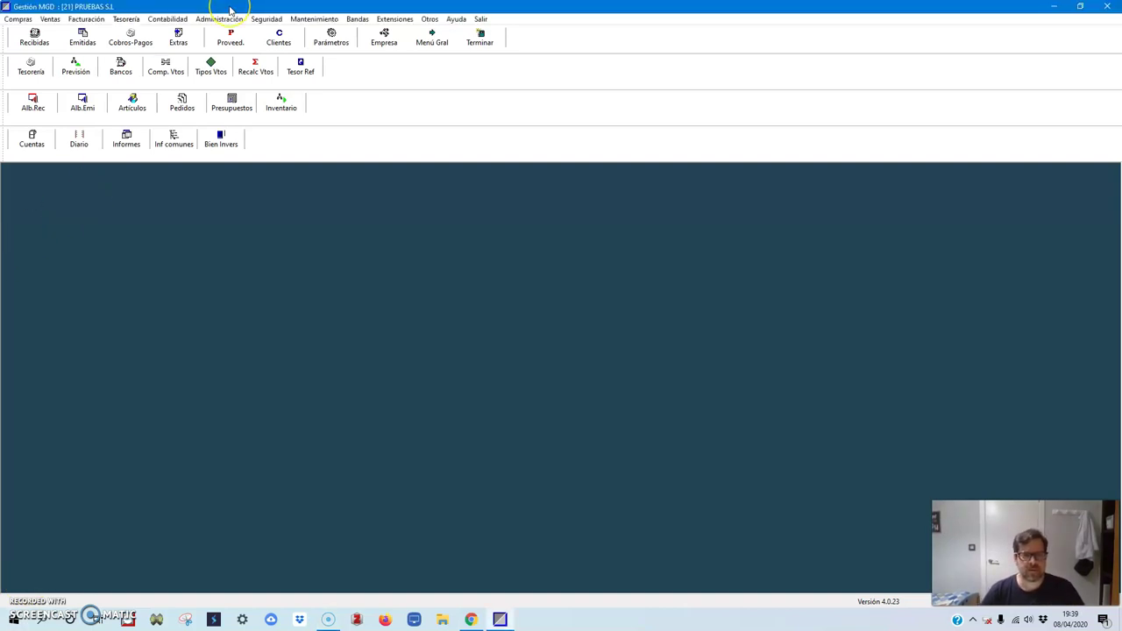
left_click(176, 42)
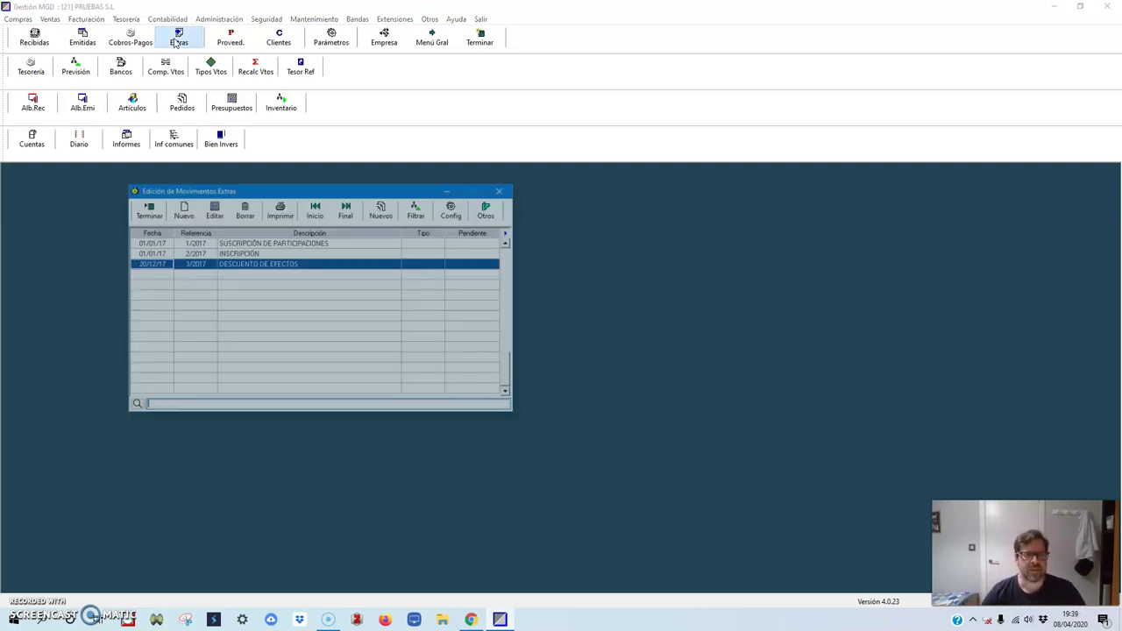
left_click(224, 193)
left_click_drag(224, 195, 457, 203)
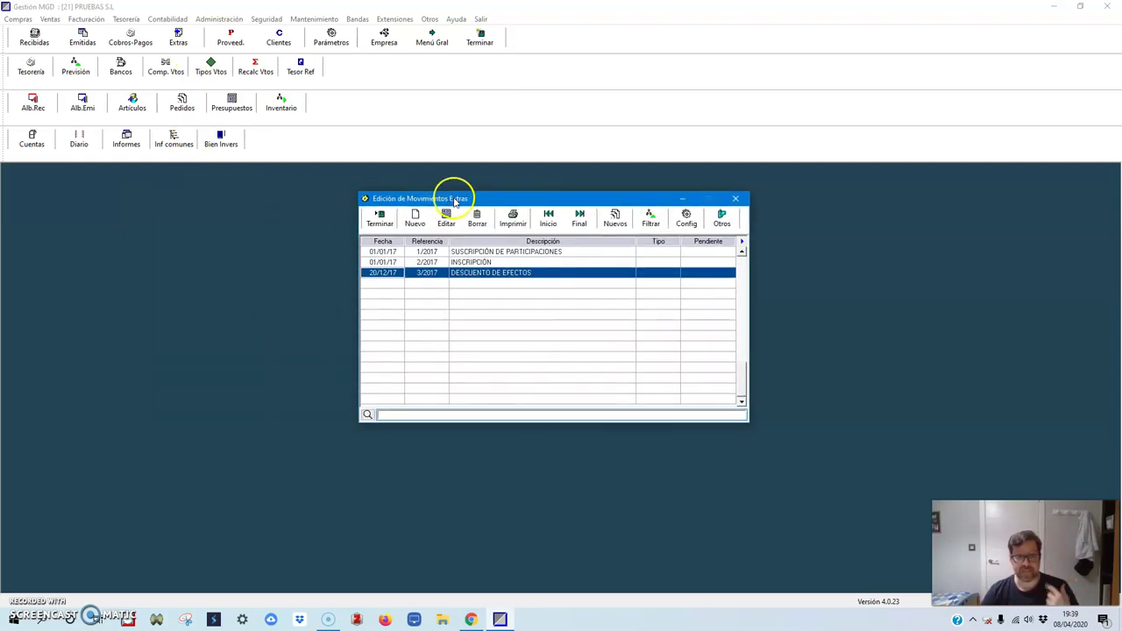
left_click(495, 255)
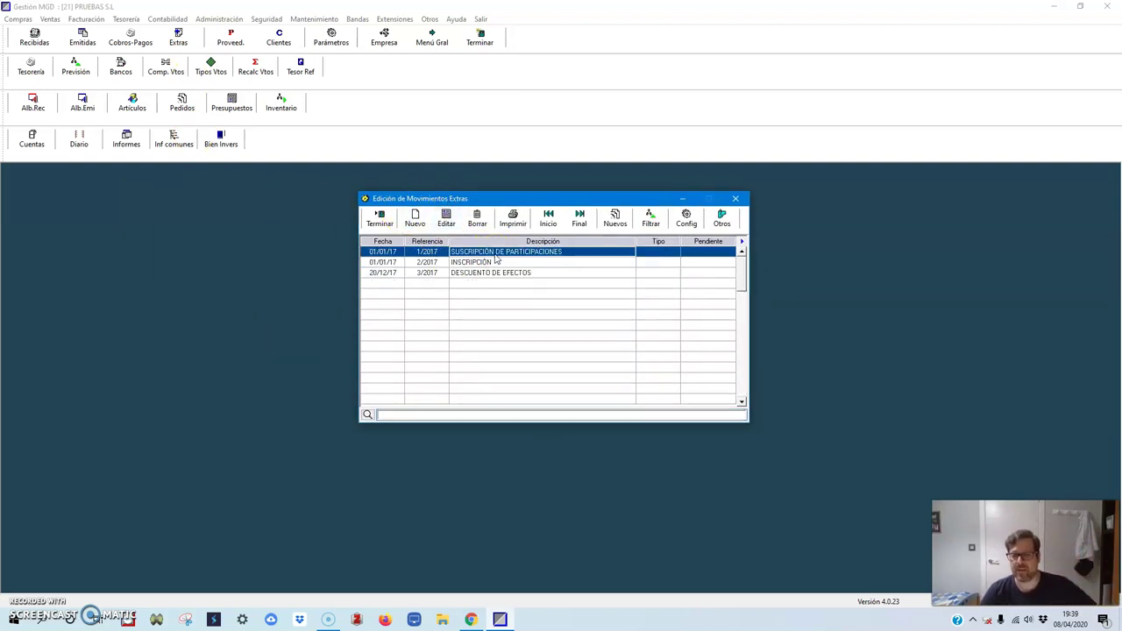
Start a new extra movement dated 25/12/17 from the NOMINA (MES)/(AÑO) template
left_click(416, 220)
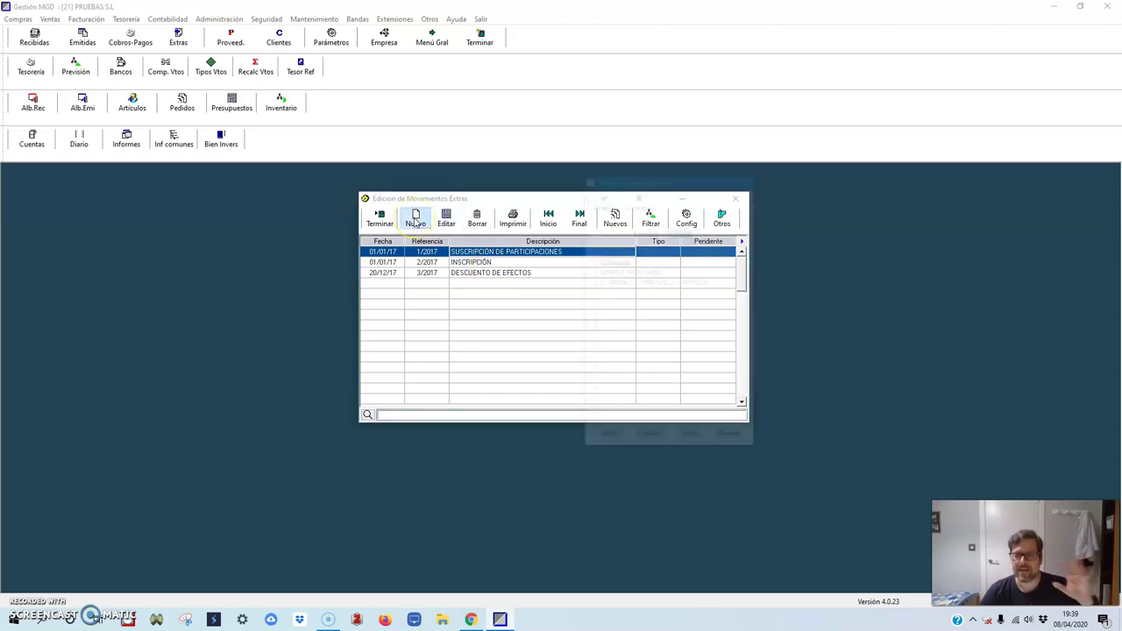
left_click(686, 232)
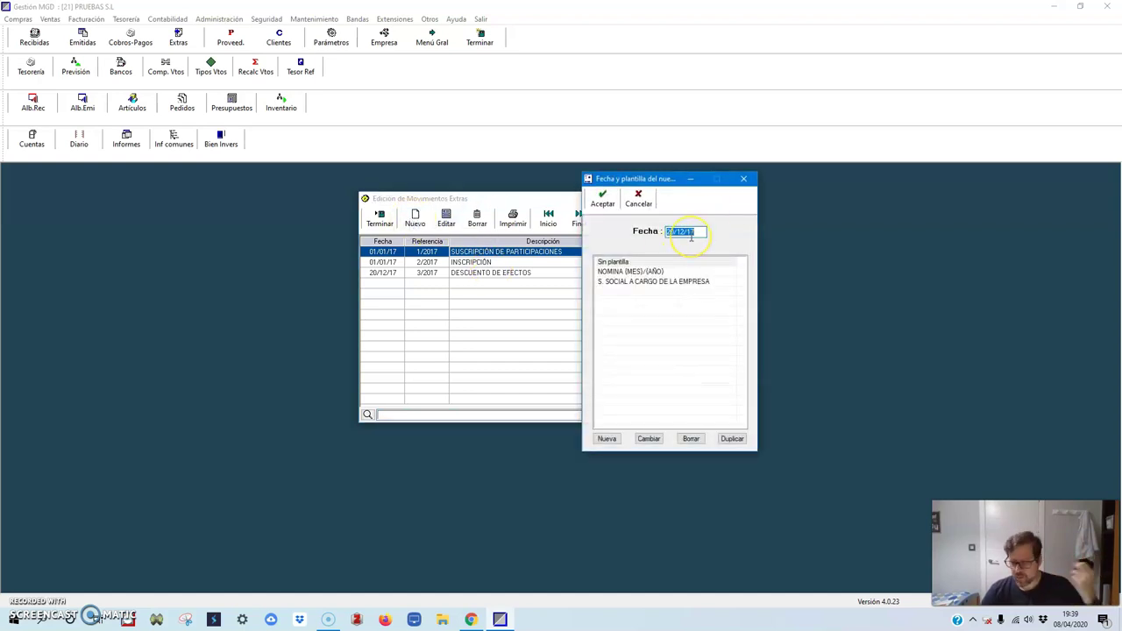
type("30/12/")
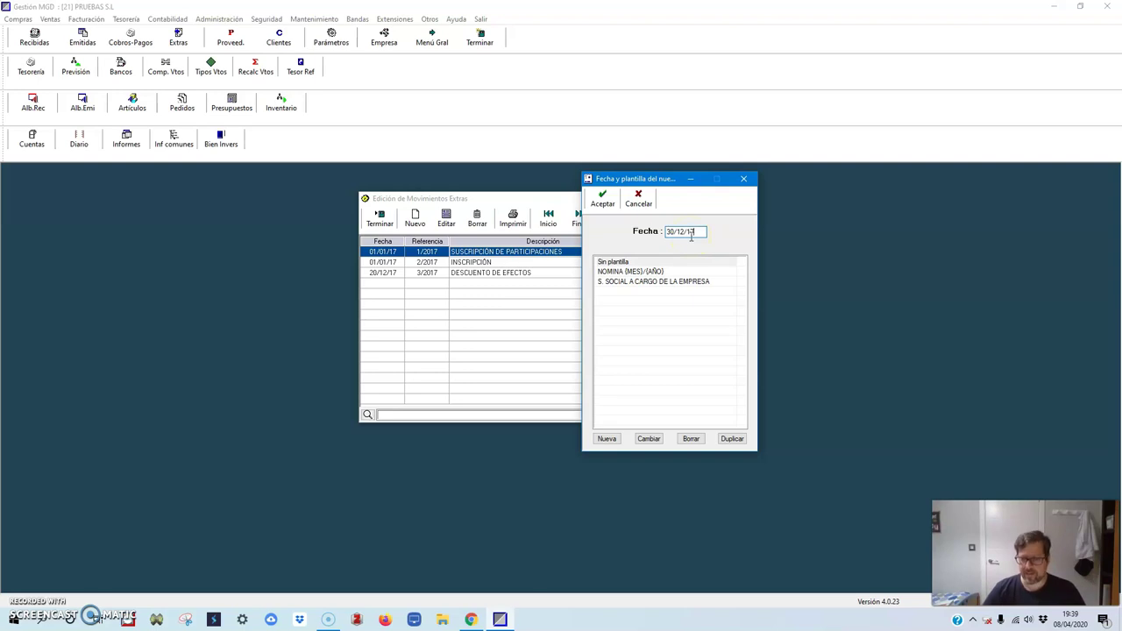
left_click(675, 232)
key("BackSpace")
key("BackSpace")
key("BackSpace")
key("BackSpace")
key("BackSpace")
key("BackSpace")
key("BackSpace")
type("25/12/17")
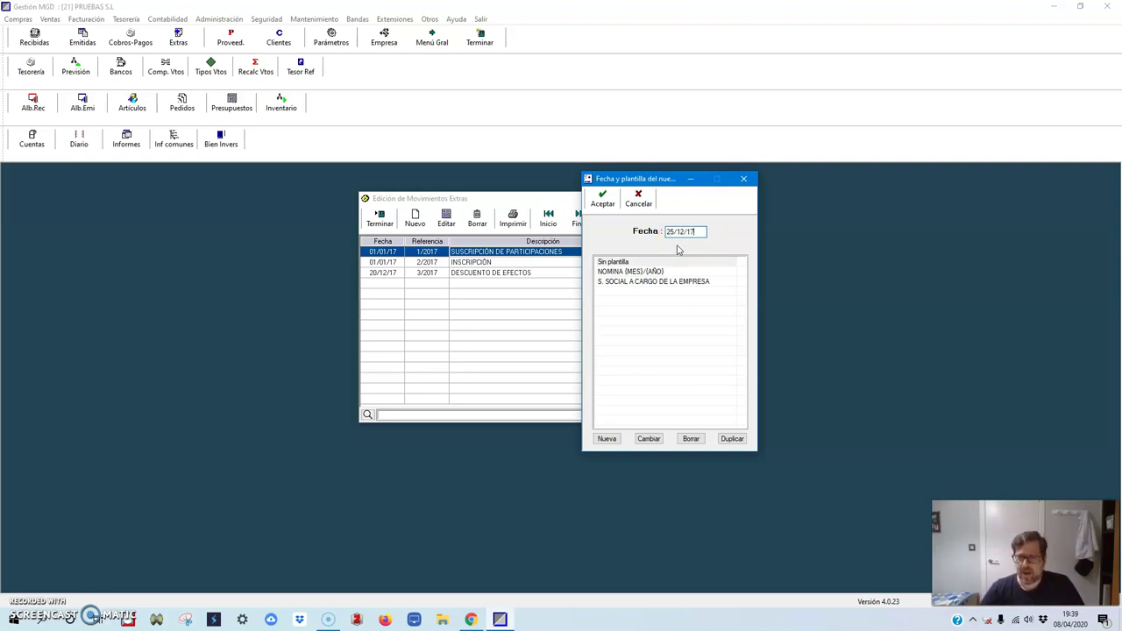
left_click(621, 272)
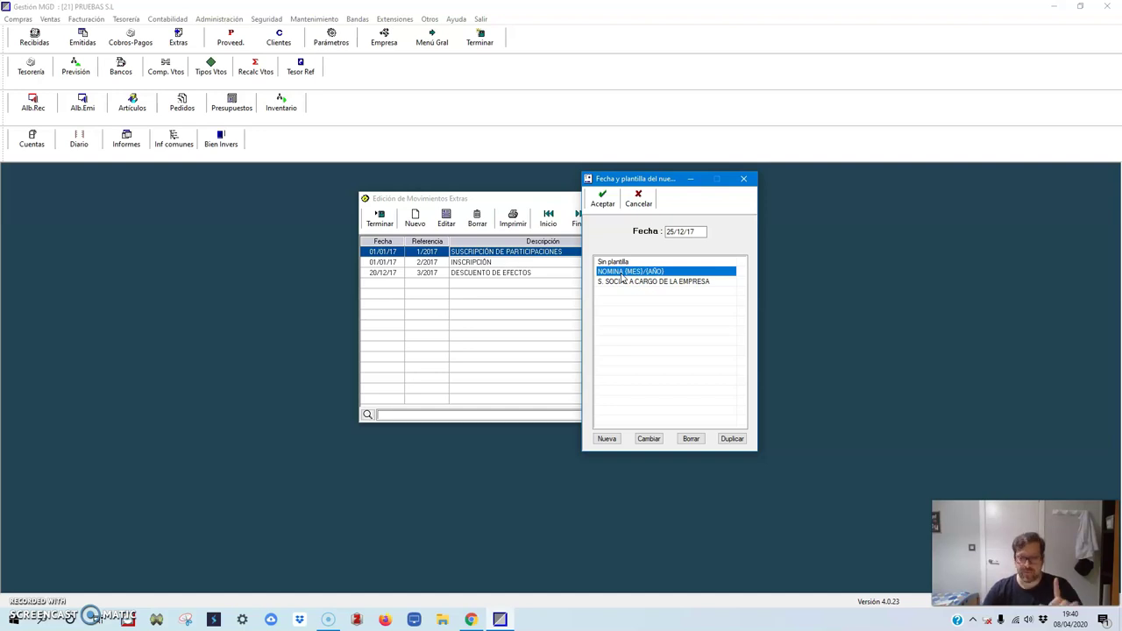
left_click(621, 273)
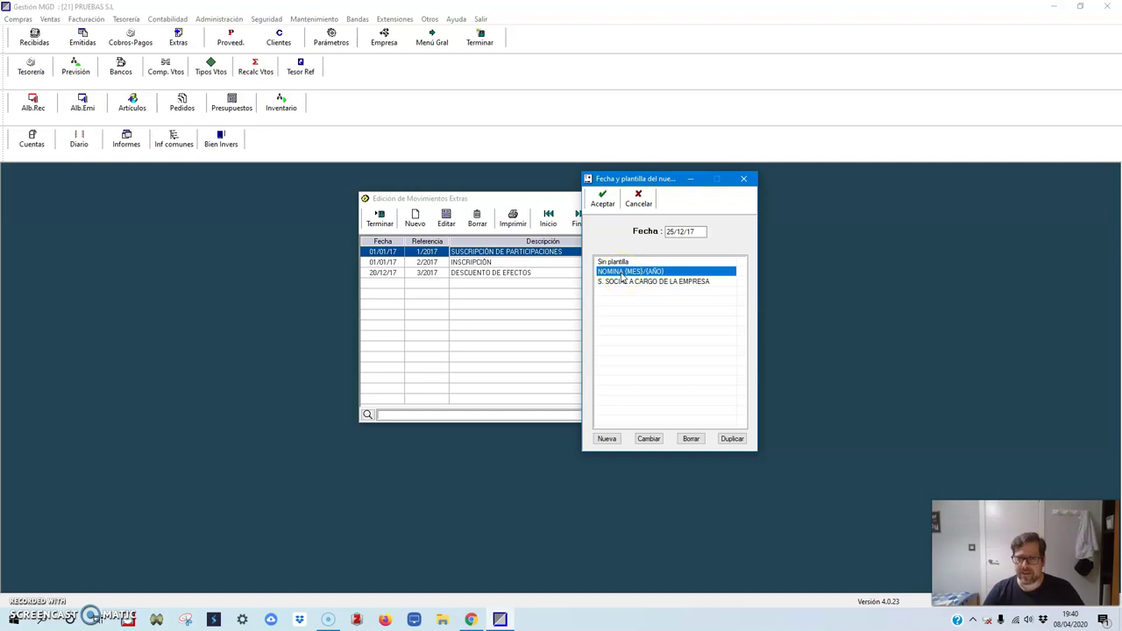
double_click(621, 275)
Generate the payroll entry with 250 for IRPF withholdings, 600 for S.S. TRABAJADOR and 1800 for REMUNERACIONES PTES DE PAGO
left_click(518, 321)
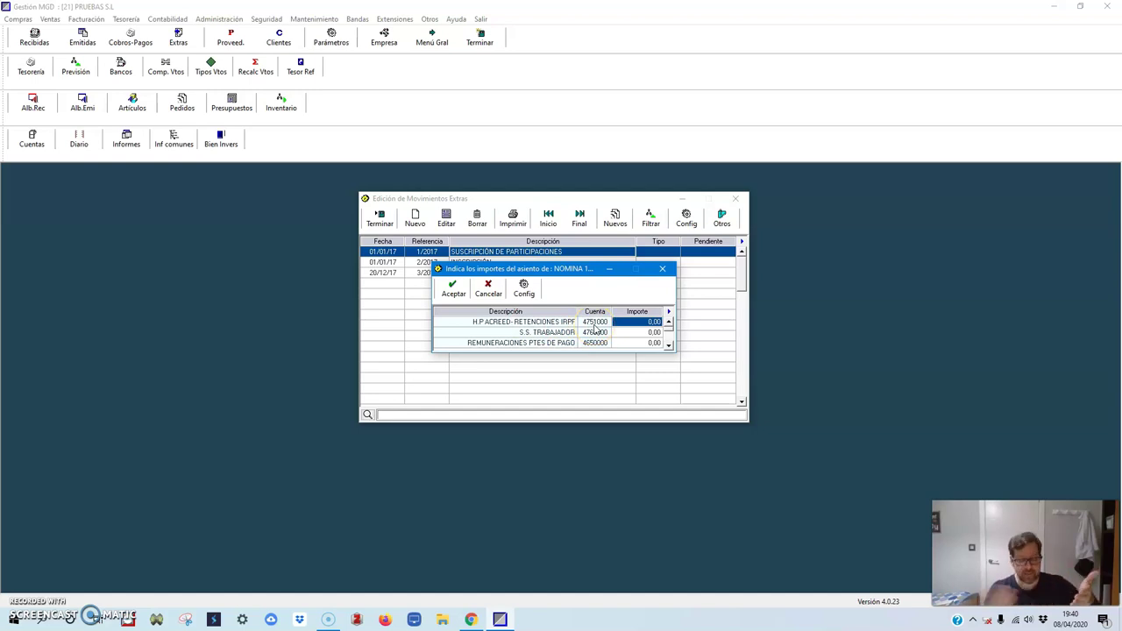
type("250")
key("Return")
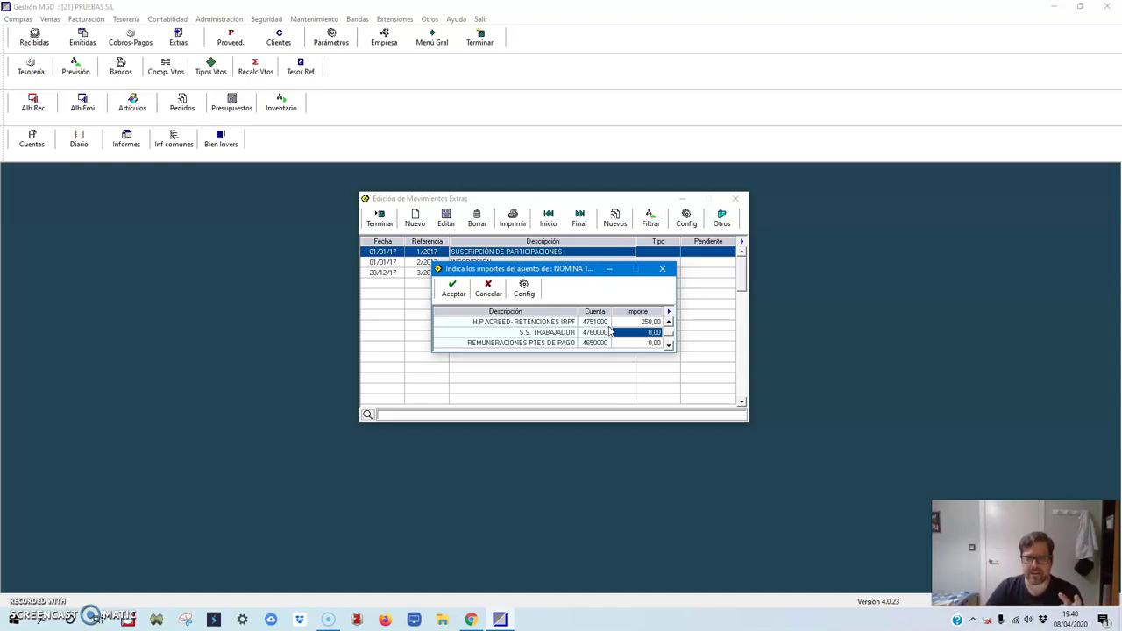
type("600")
key("Return")
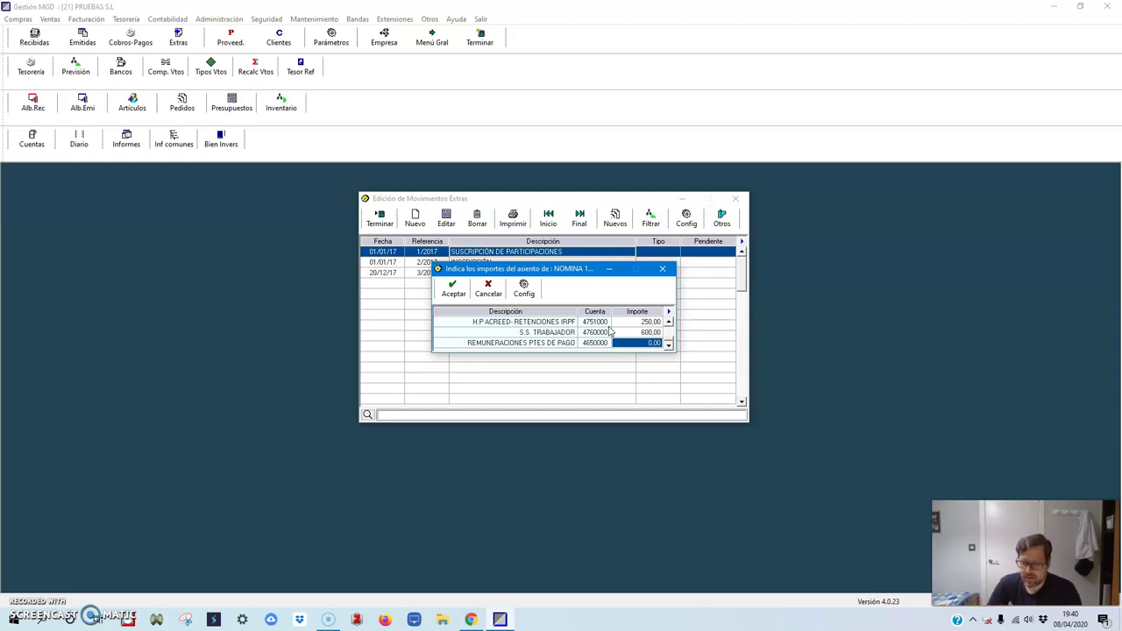
type("1800")
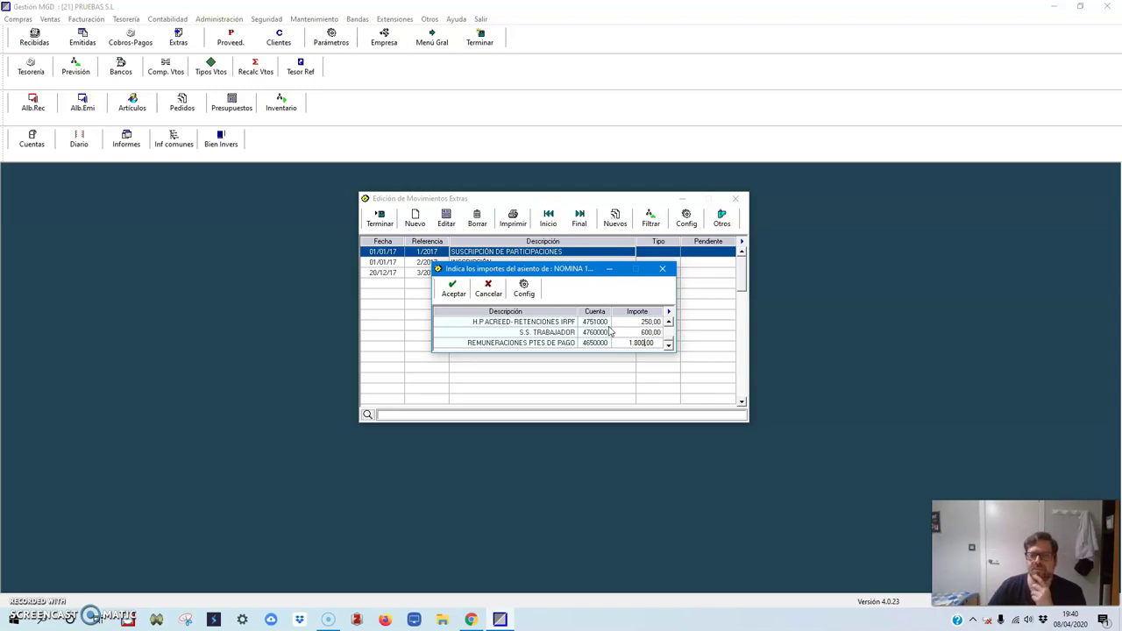
left_click(636, 343)
left_click(670, 347)
left_click(454, 287)
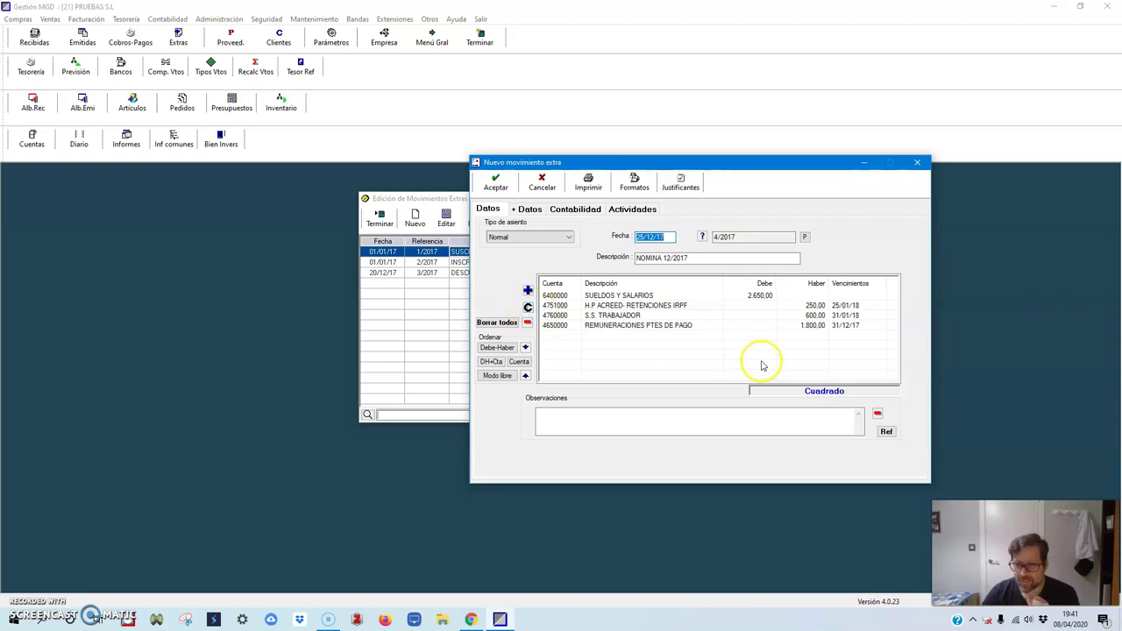
Examine the accounts, debit and credit amounts and due dates on each line of the generated payroll entry
left_click(775, 298)
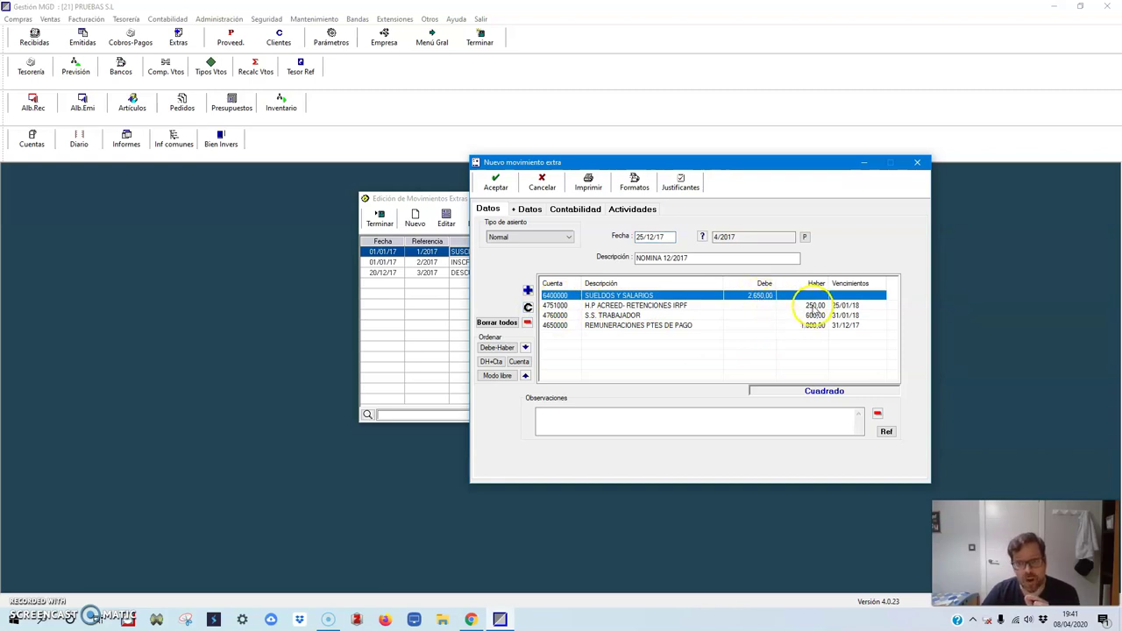
left_click(804, 305)
left_click(810, 316)
left_click(813, 326)
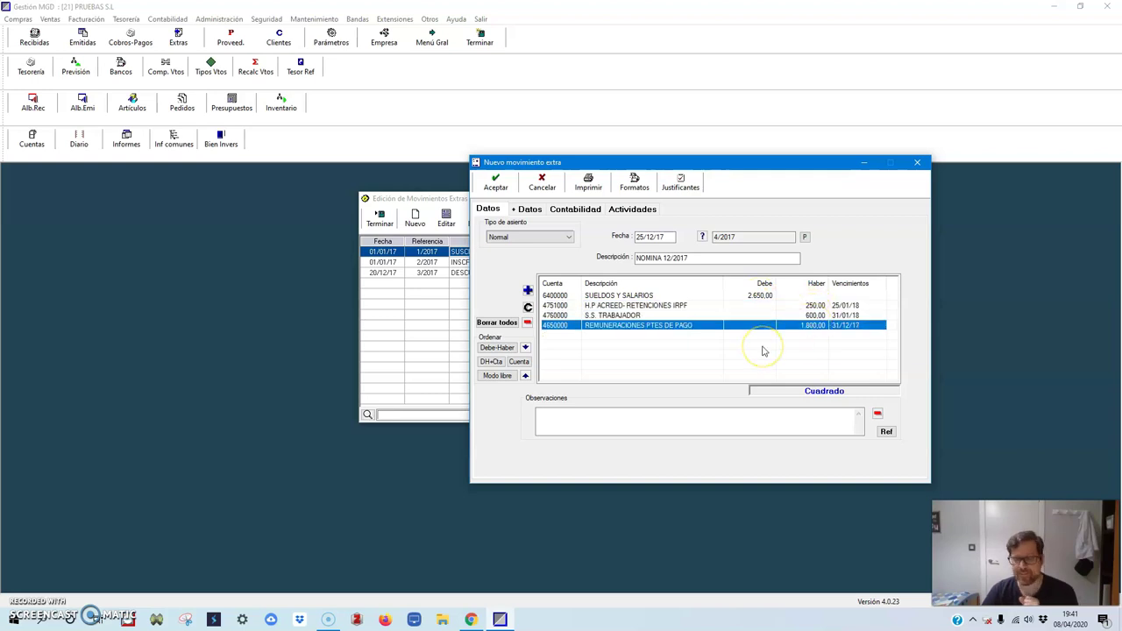
left_click(569, 319)
left_click(555, 306)
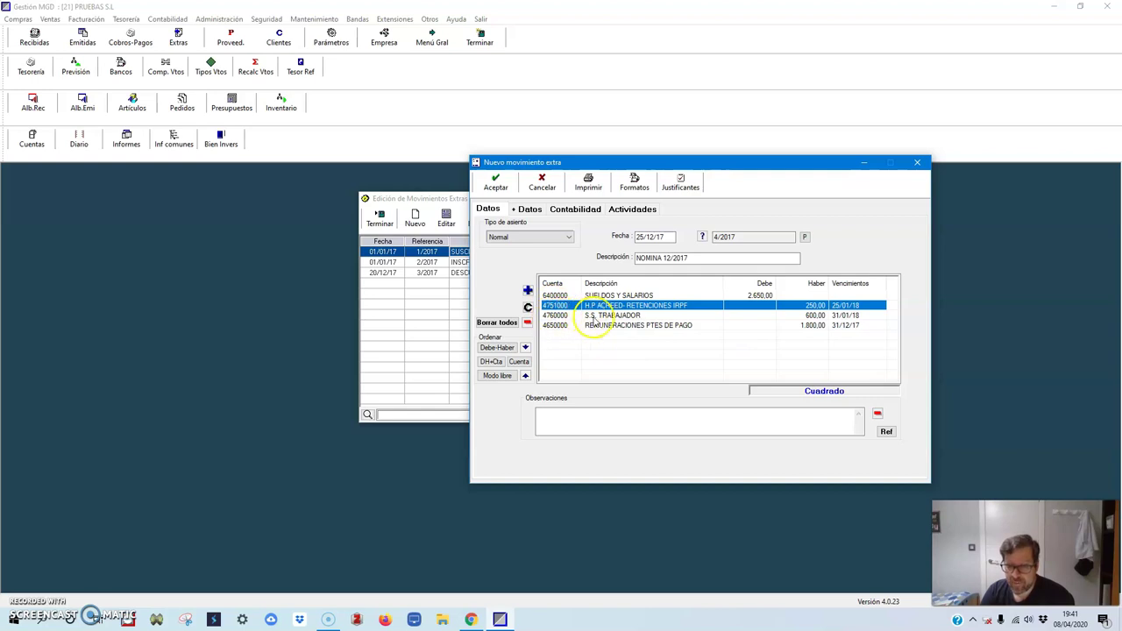
left_click(592, 318)
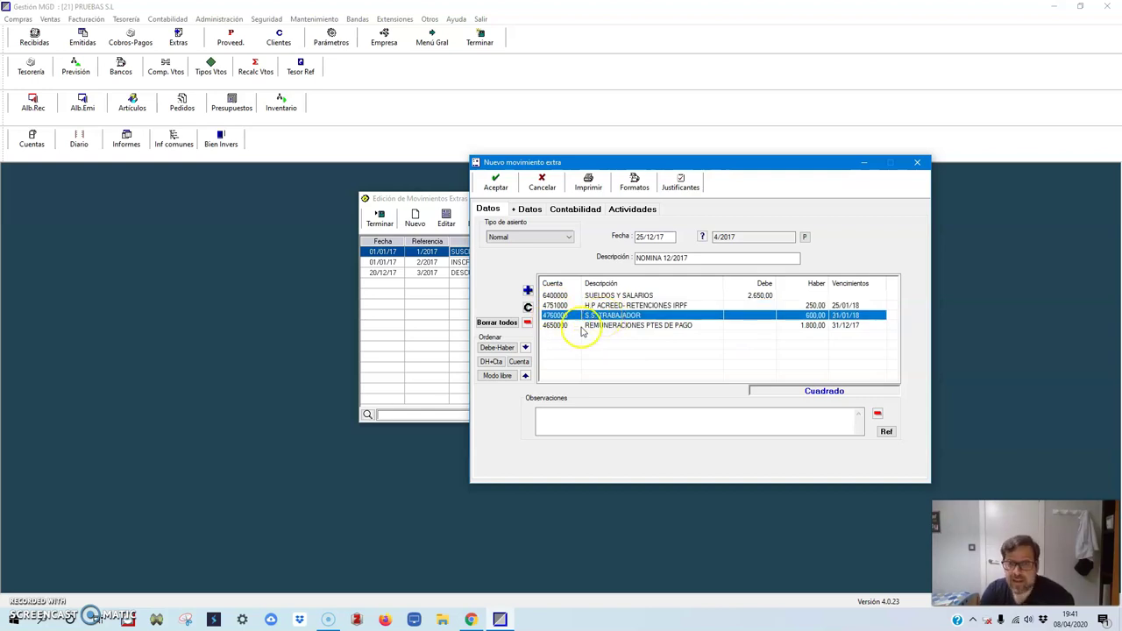
left_click(587, 326)
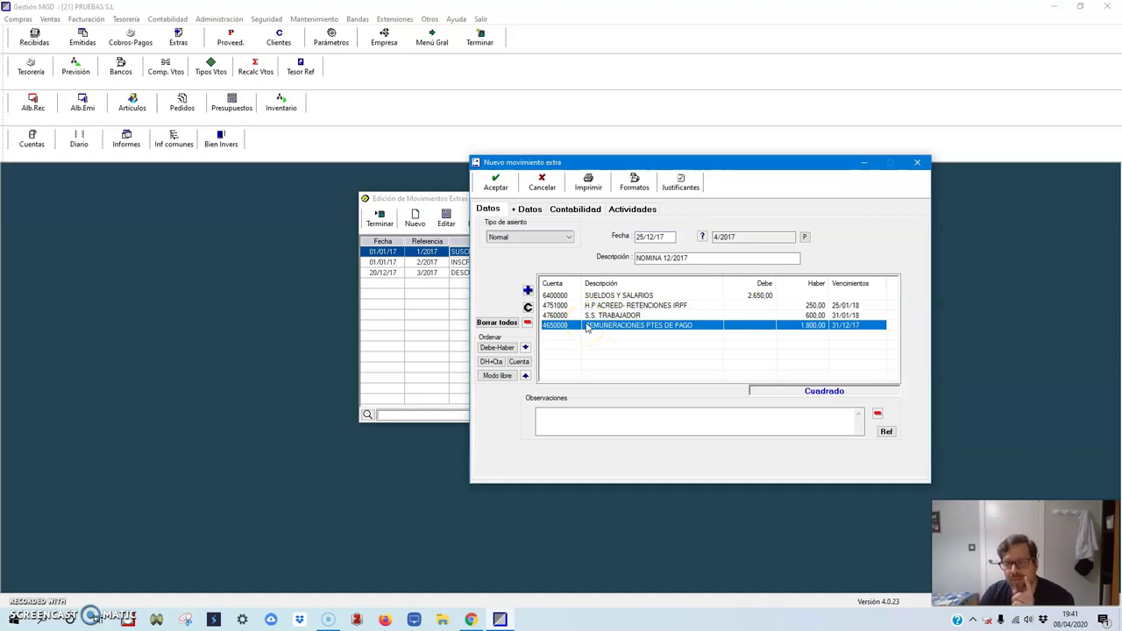
left_click(547, 323)
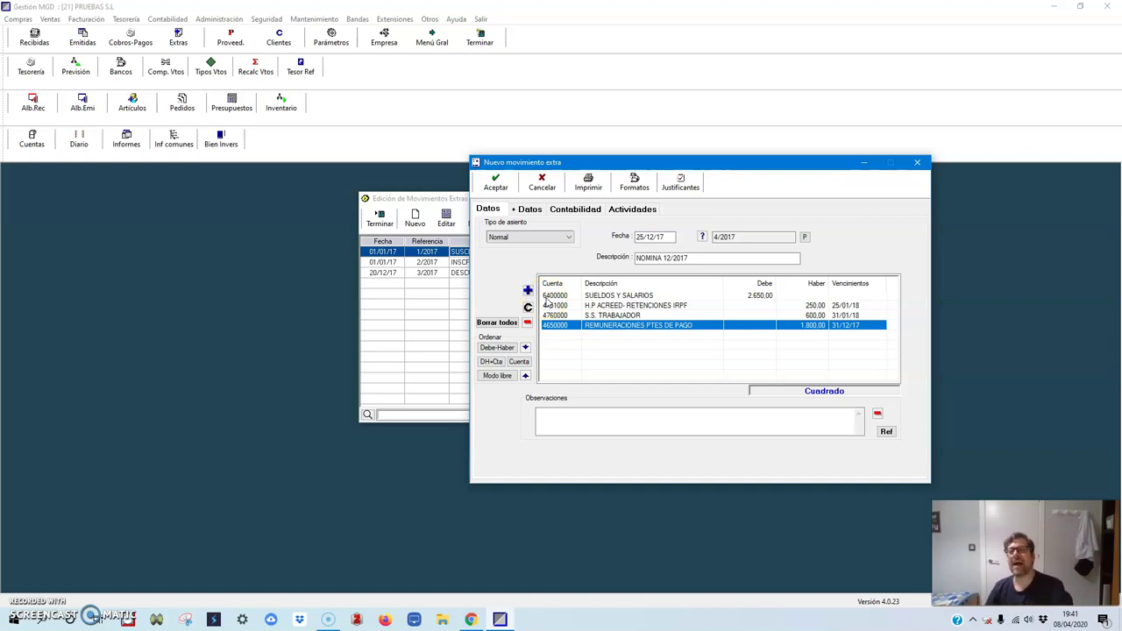
Reposition the new payroll movement's window and discard the movement without saving it
left_click_drag(549, 166, 377, 137)
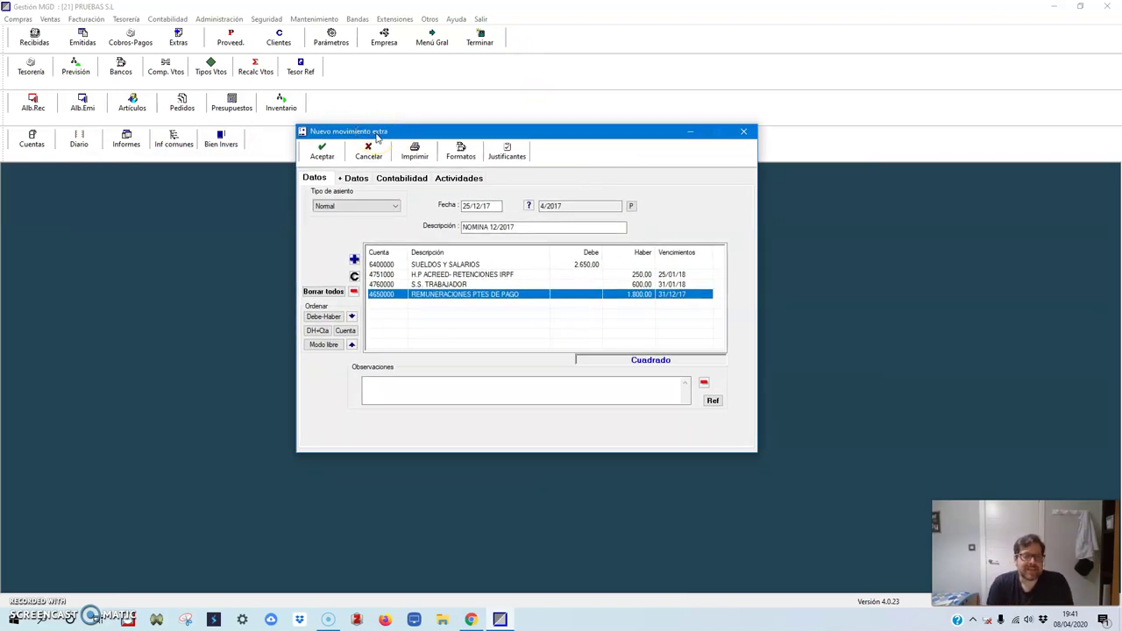
left_click_drag(377, 137, 377, 137)
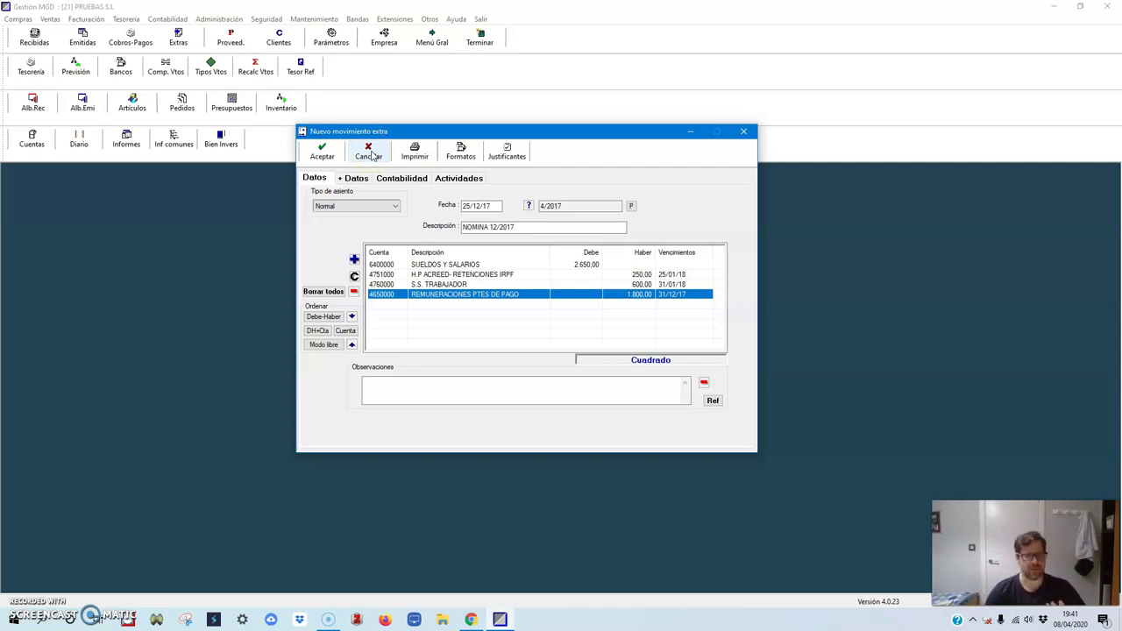
left_click(369, 156)
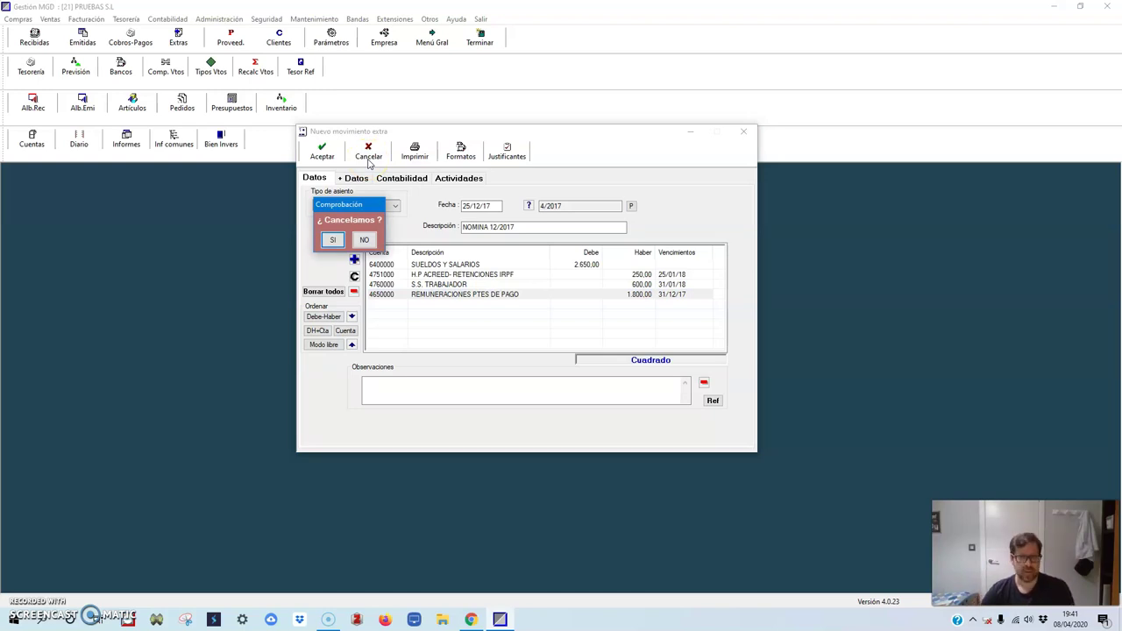
left_click(332, 239)
Record an extra movement from the S. SOCIAL A CARGO DE LA EMPRESA template with an amount of 400, and leave the extra movements list
left_click(429, 224)
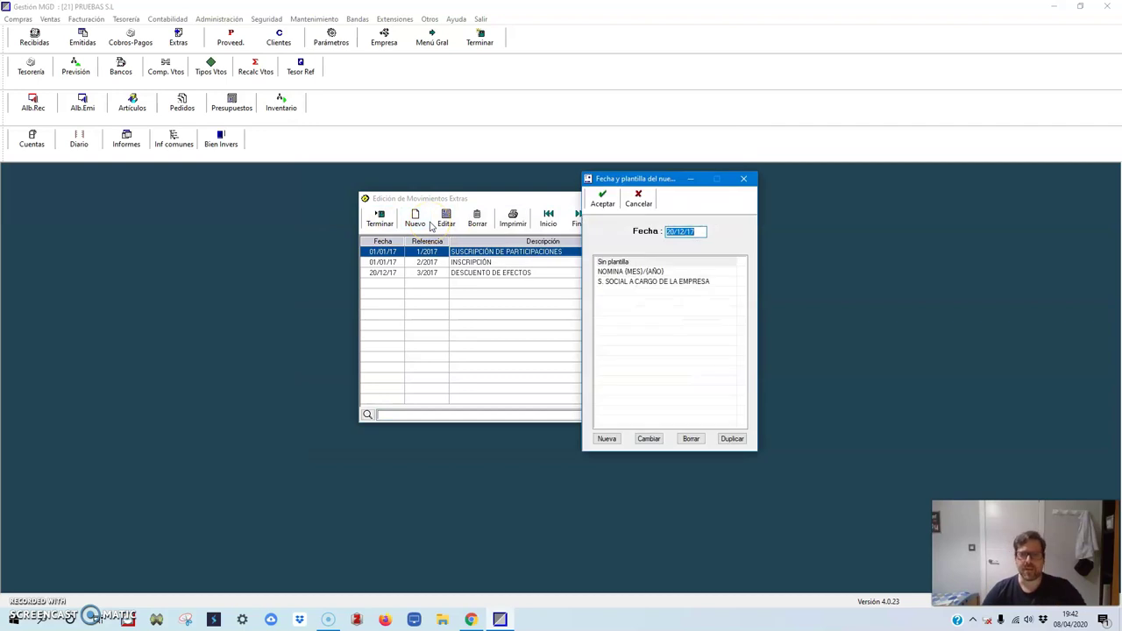
left_click(626, 282)
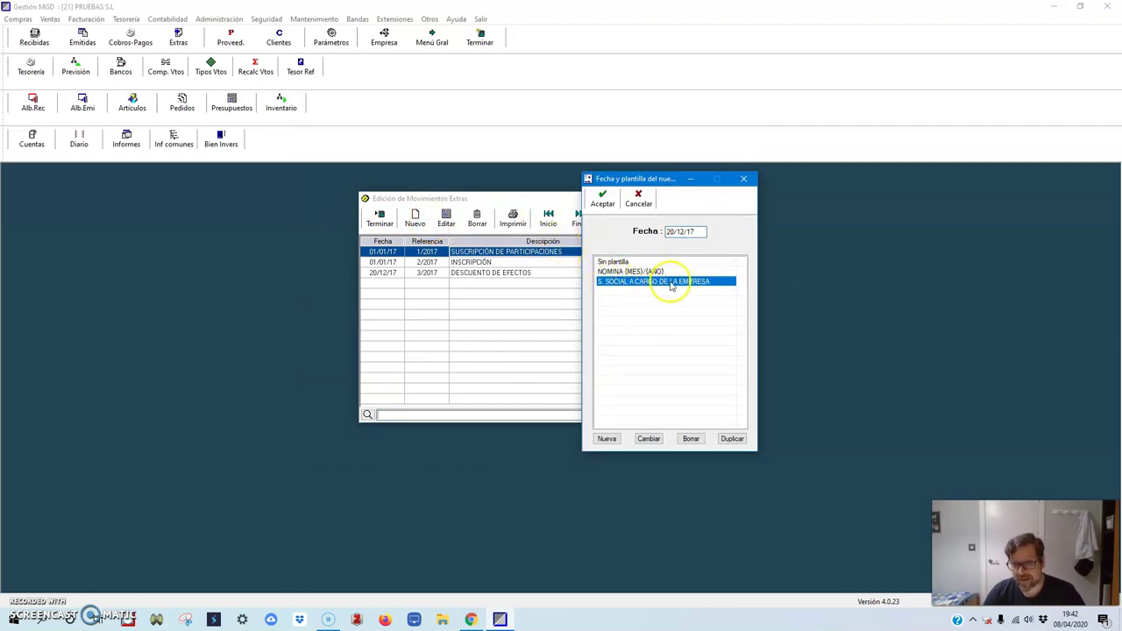
left_click(603, 200)
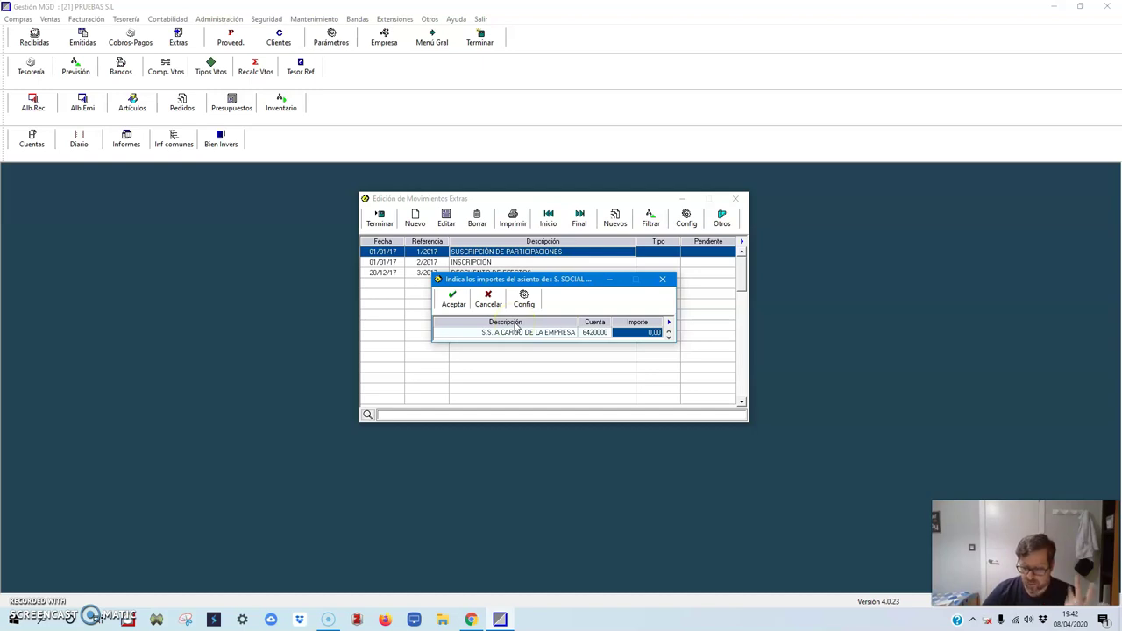
type("480")
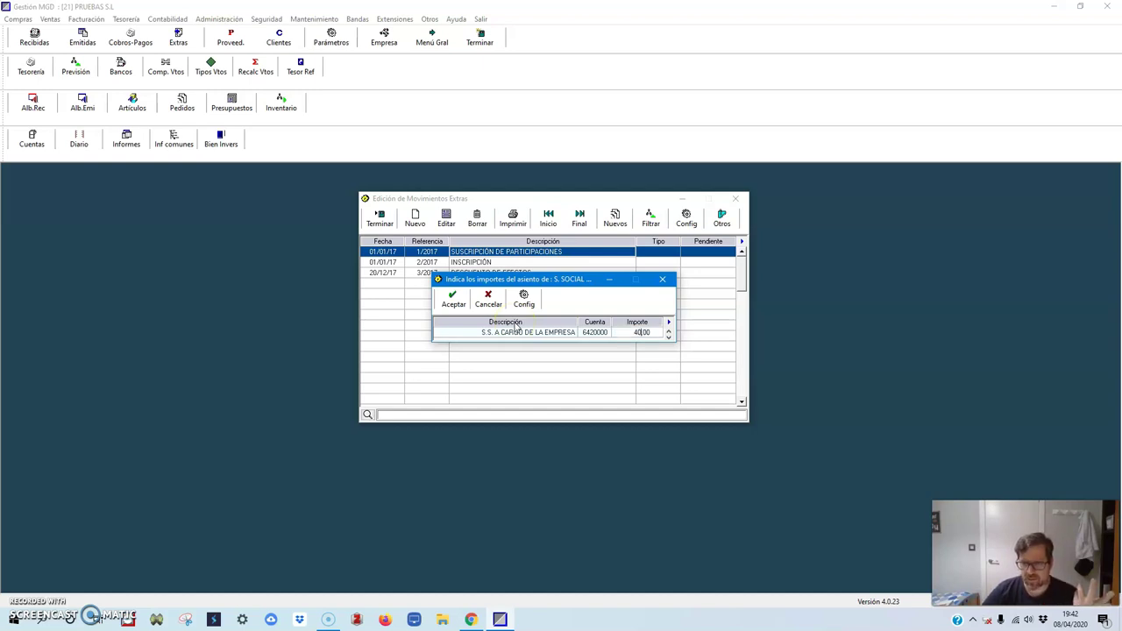
left_click(452, 298)
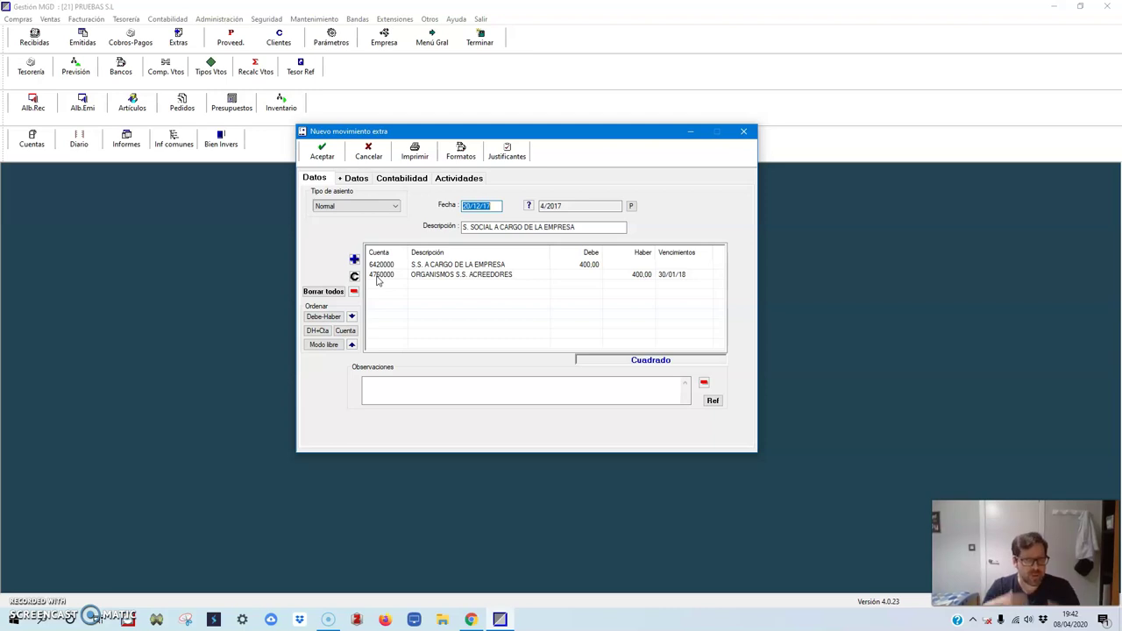
left_click(323, 158)
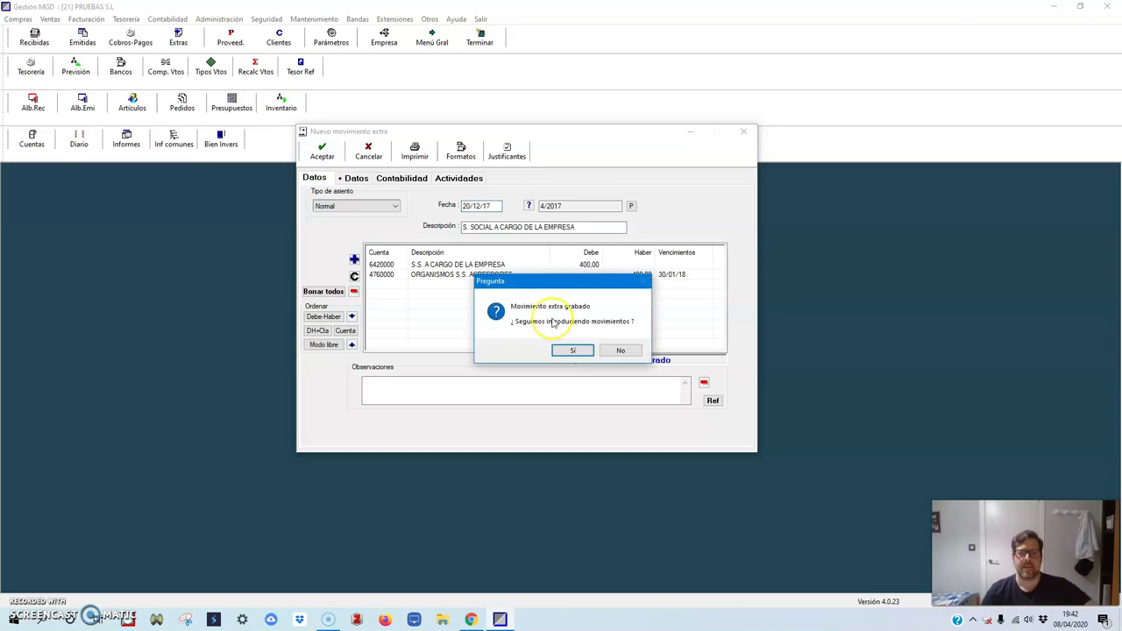
left_click(619, 351)
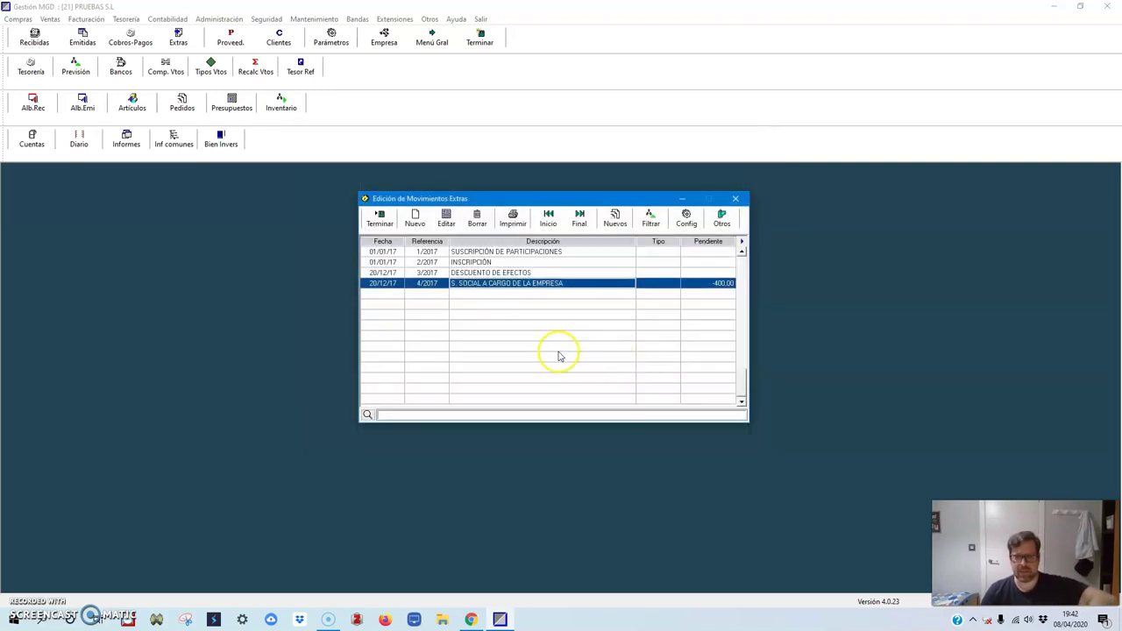
left_click(379, 219)
Delete the S. SOCIAL A CARGO DE LA EMPRESA entry from the accounting journal and close the journal
left_click(79, 145)
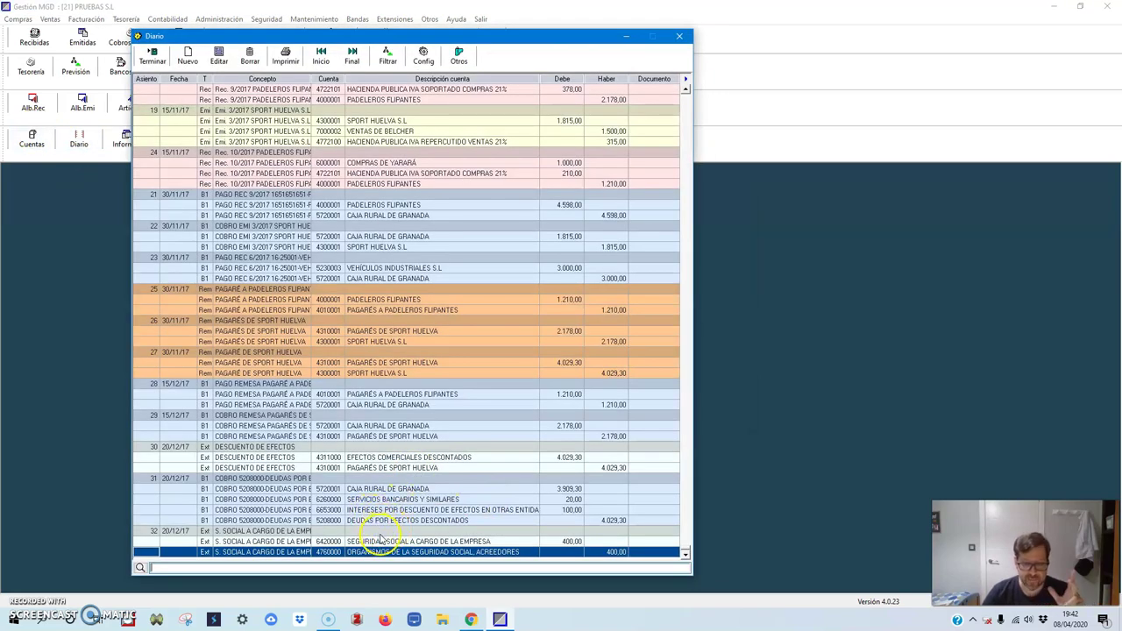
left_click(379, 532)
left_click(249, 55)
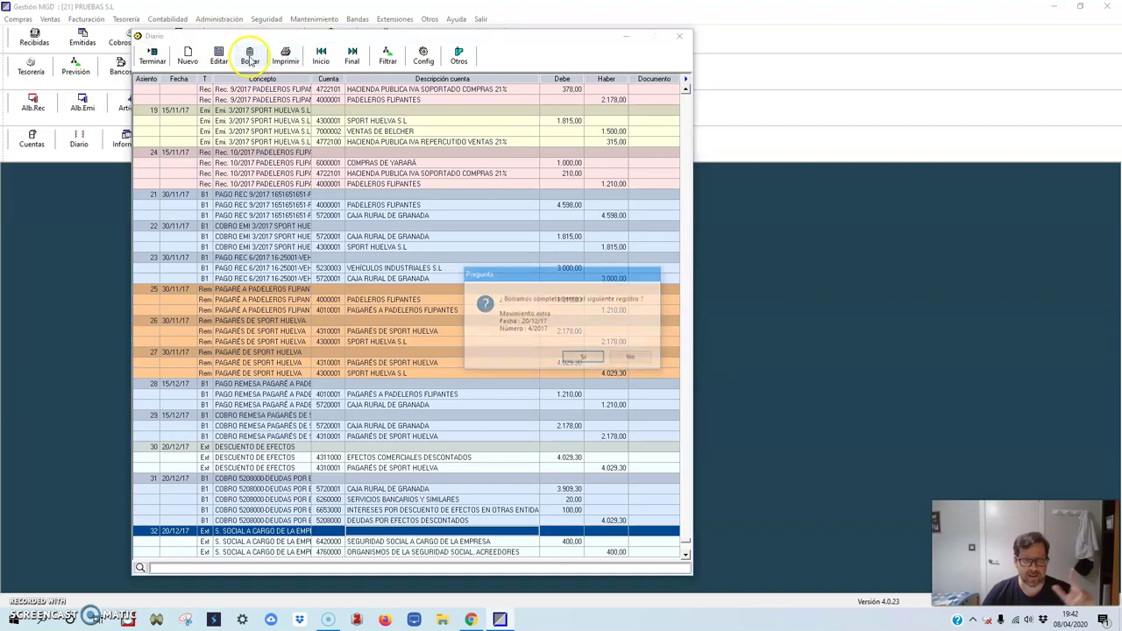
left_click(574, 357)
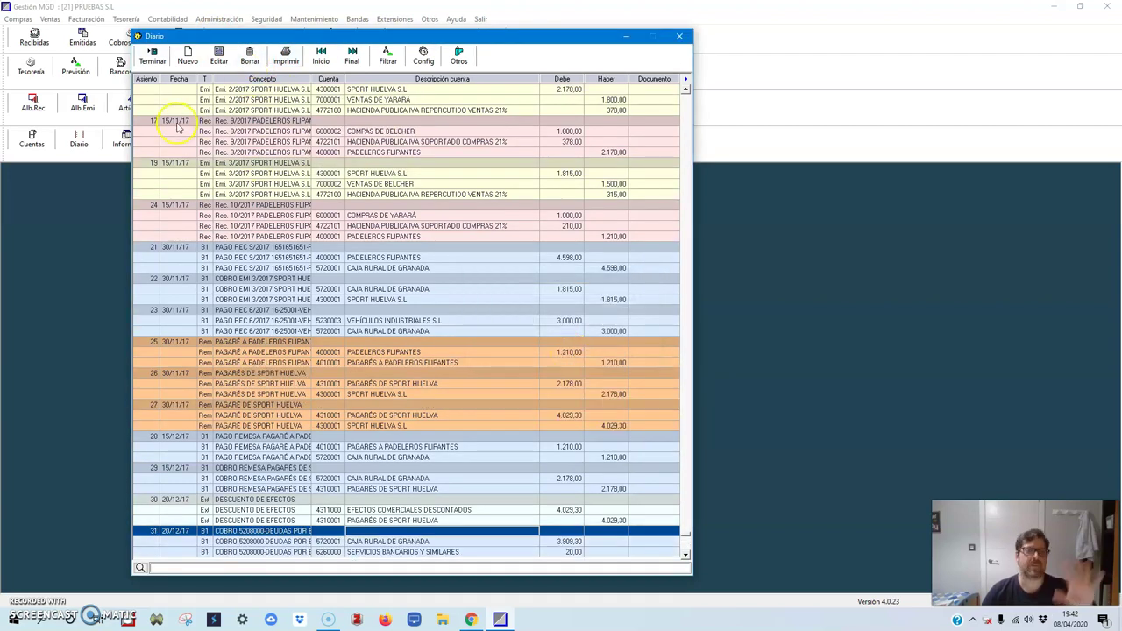
left_click(156, 56)
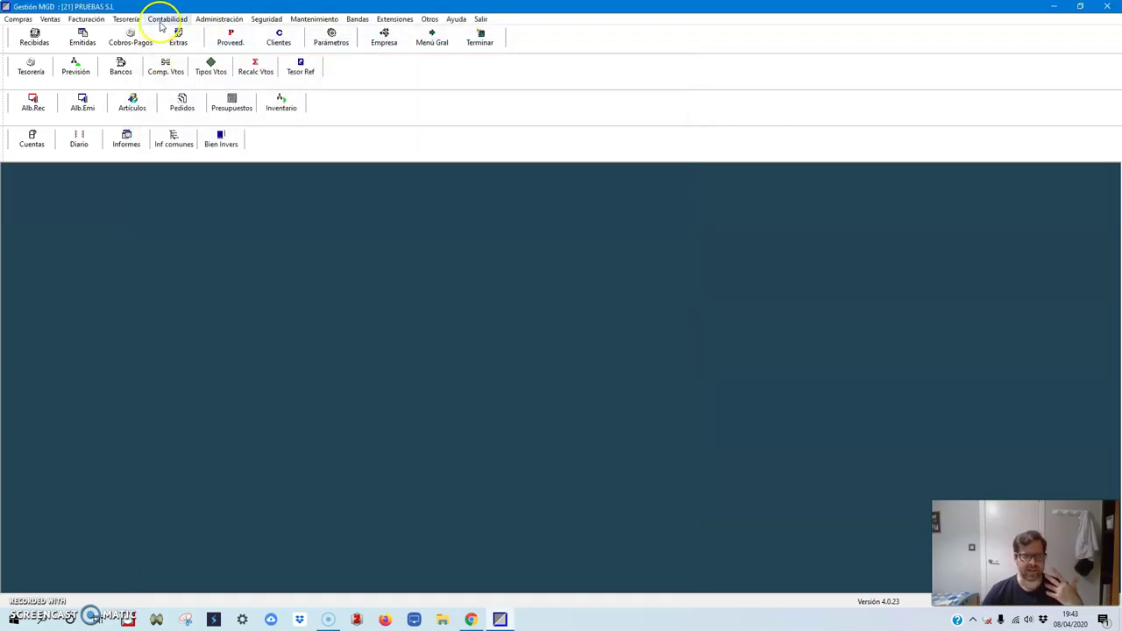
Start a new extra movement, open the NOMINA {MES}/{AÑO} template for modification and move its window clear of the template list
left_click(178, 39)
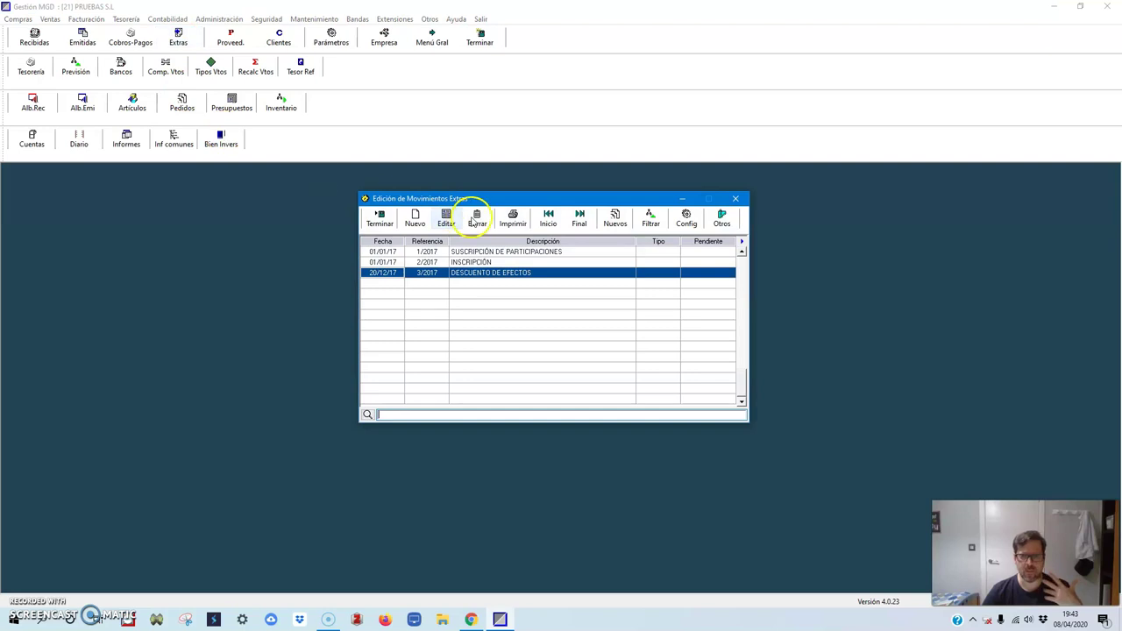
left_click(415, 218)
left_click(615, 272)
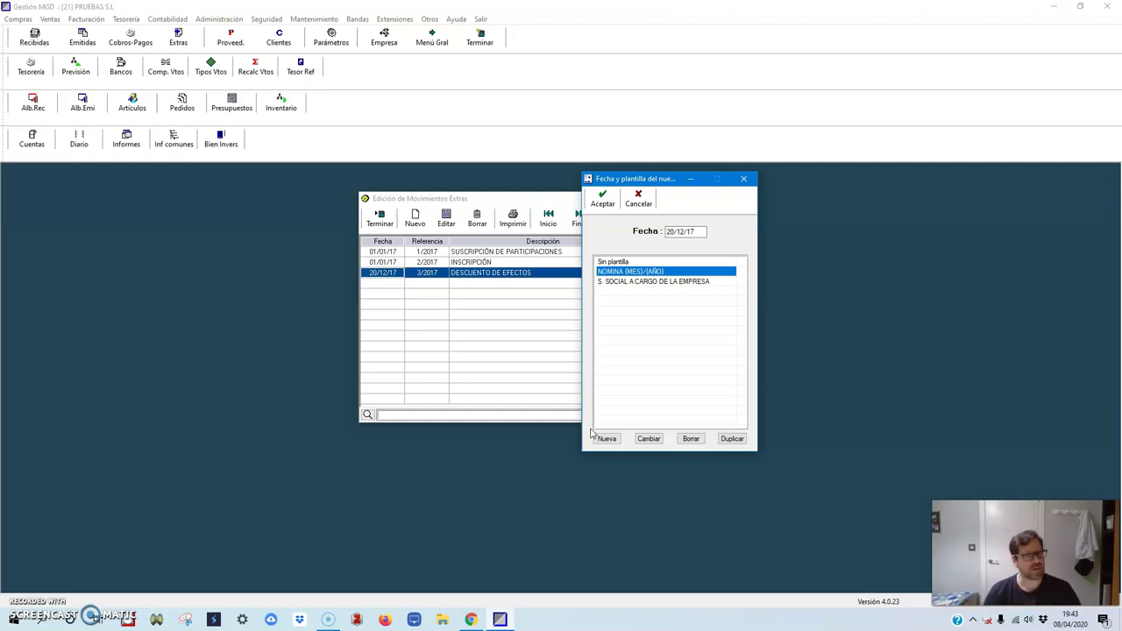
left_click(685, 283)
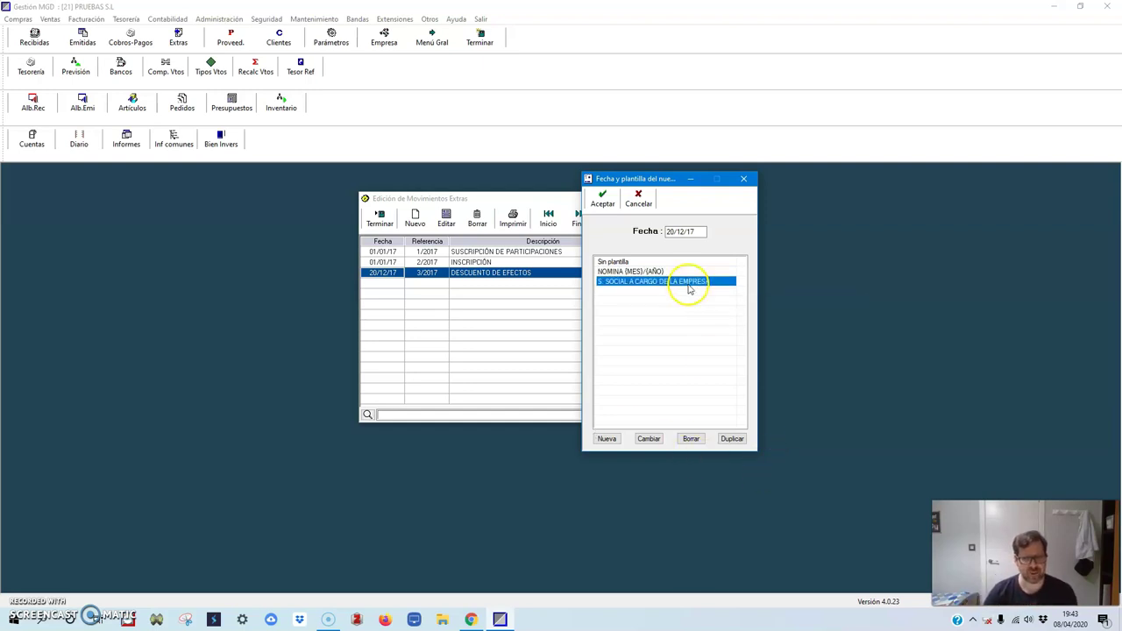
left_click(689, 273)
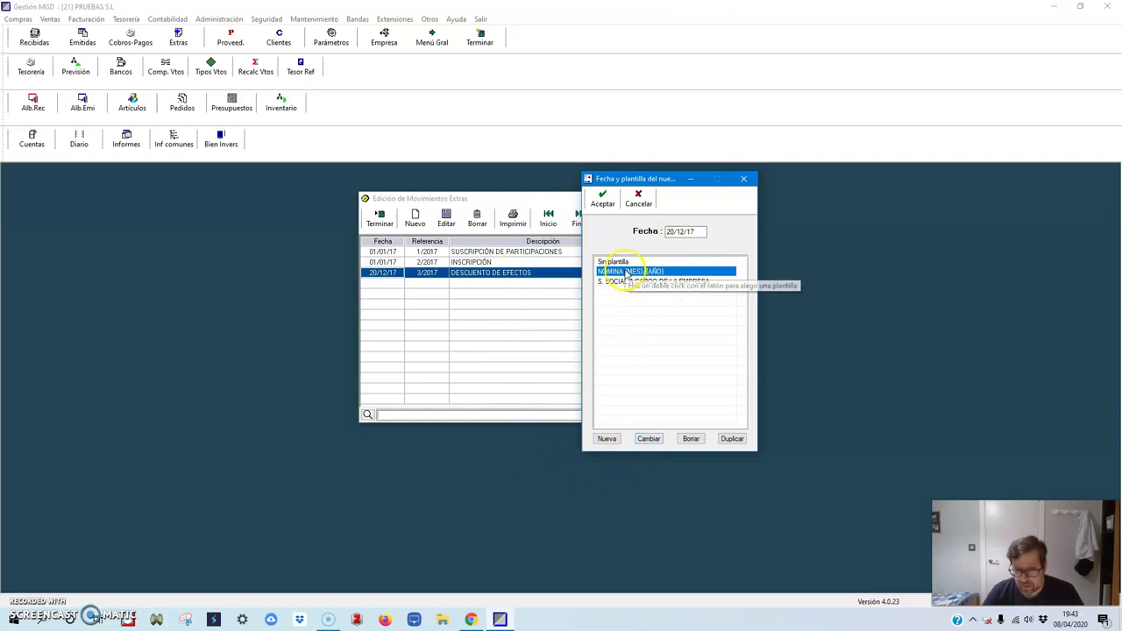
left_click(650, 439)
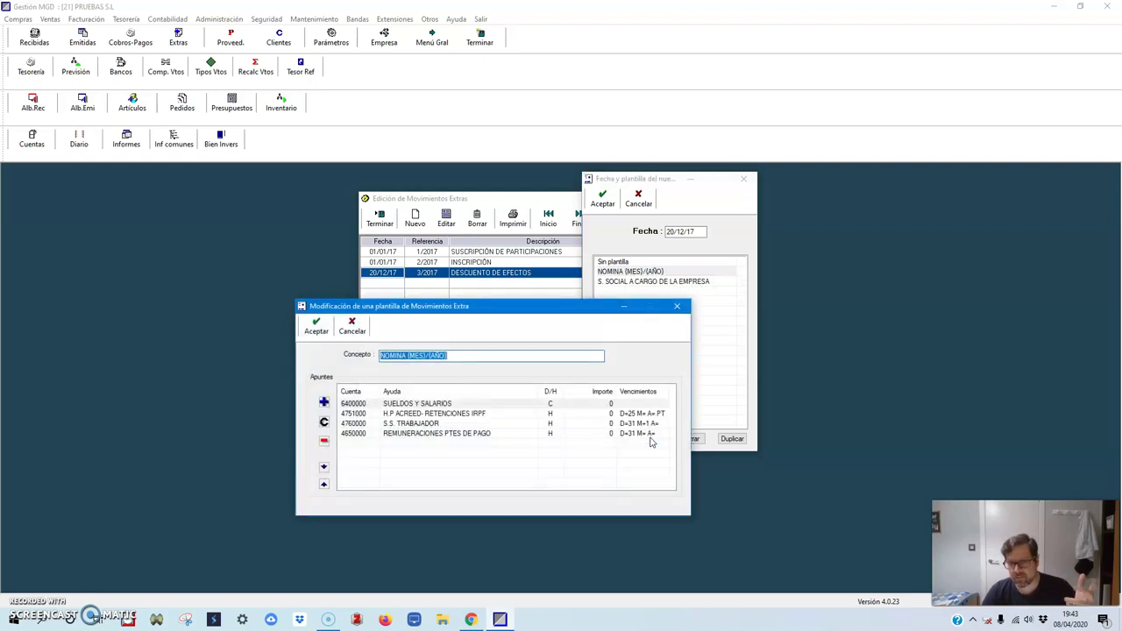
left_click_drag(541, 314, 424, 182)
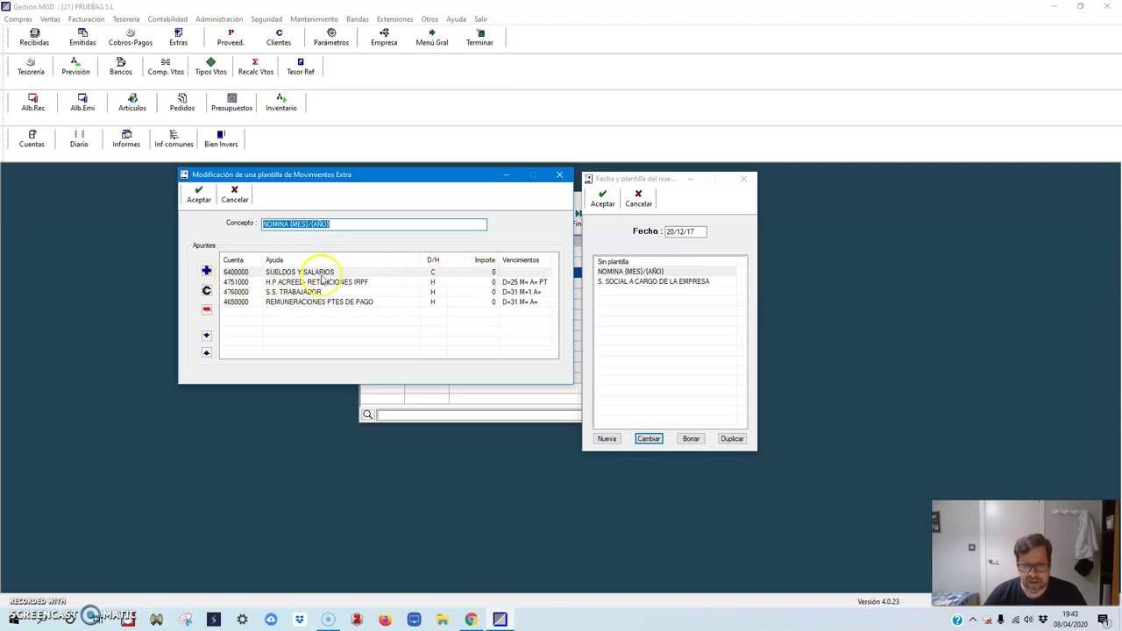
Examine the account, debit/credit side and due date settings of each line in the NOMINA {MES}/{AÑO} template
left_click(255, 273)
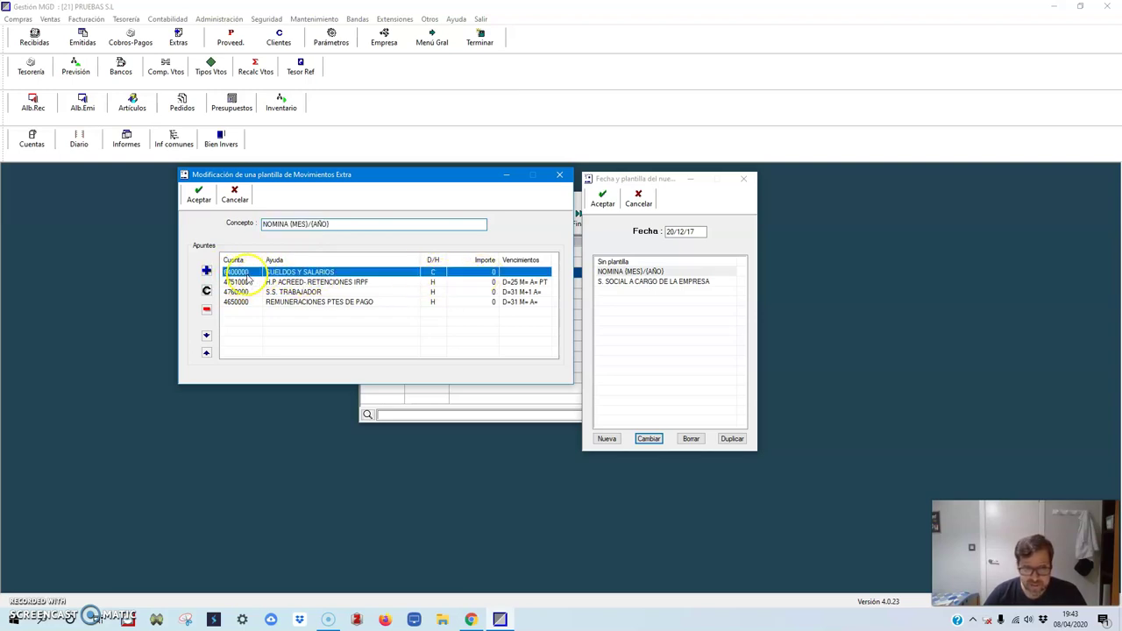
left_click(283, 284)
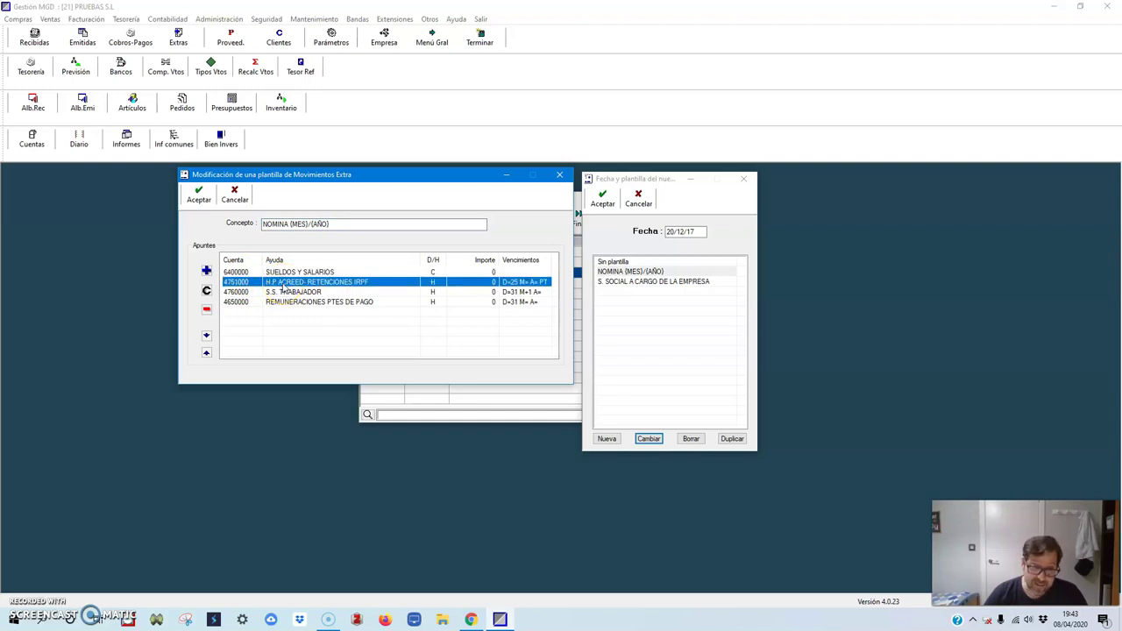
left_click(285, 293)
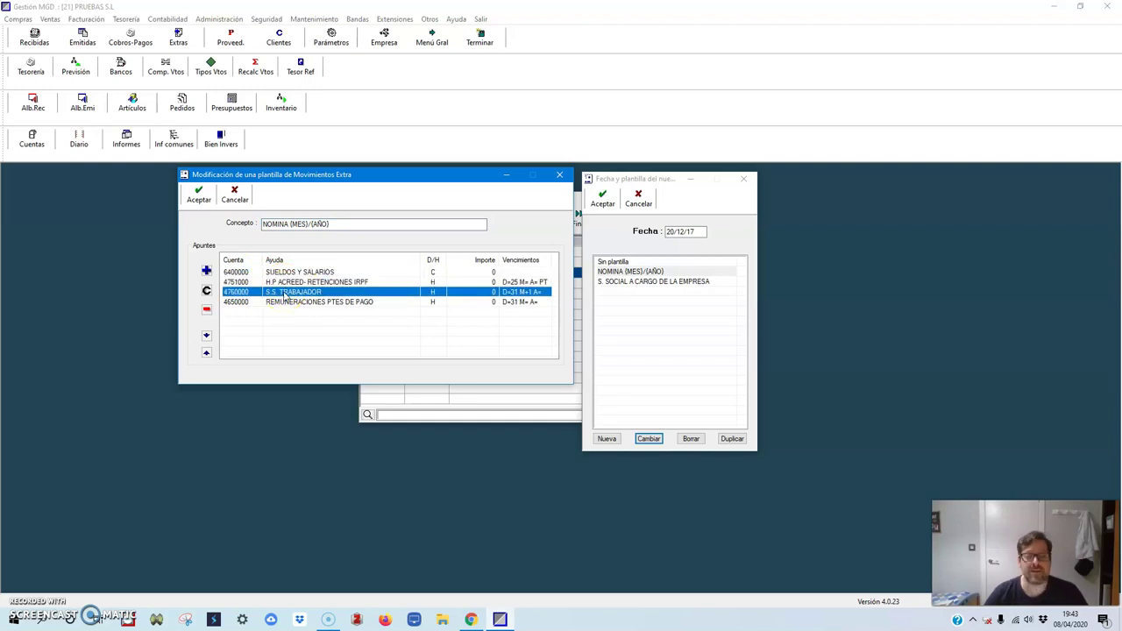
left_click(282, 305)
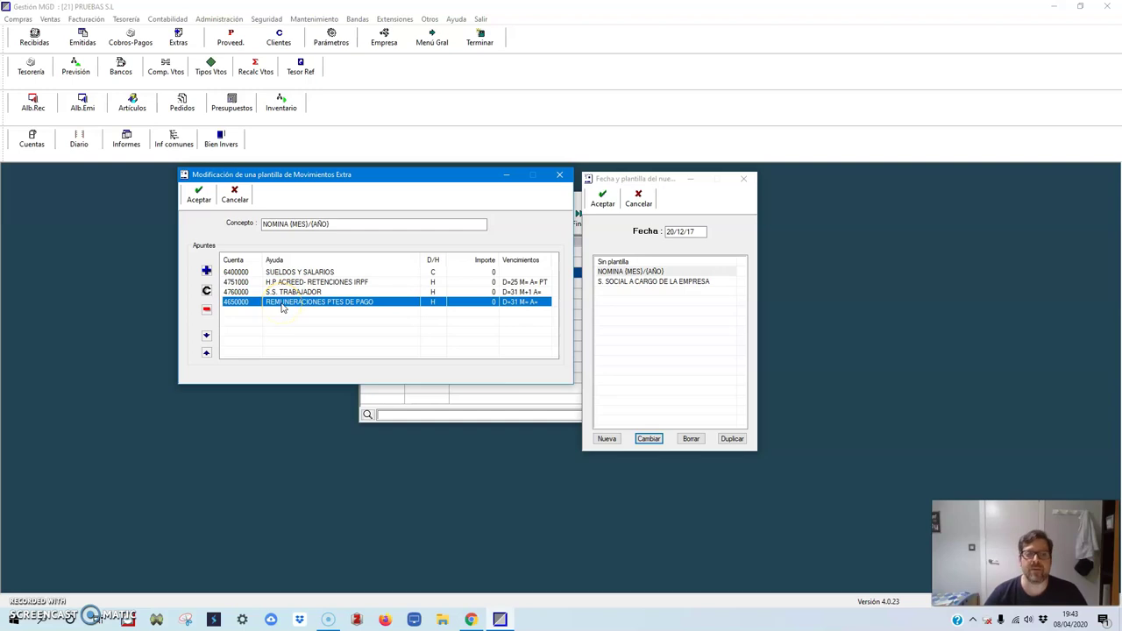
left_click(435, 283)
left_click(439, 304)
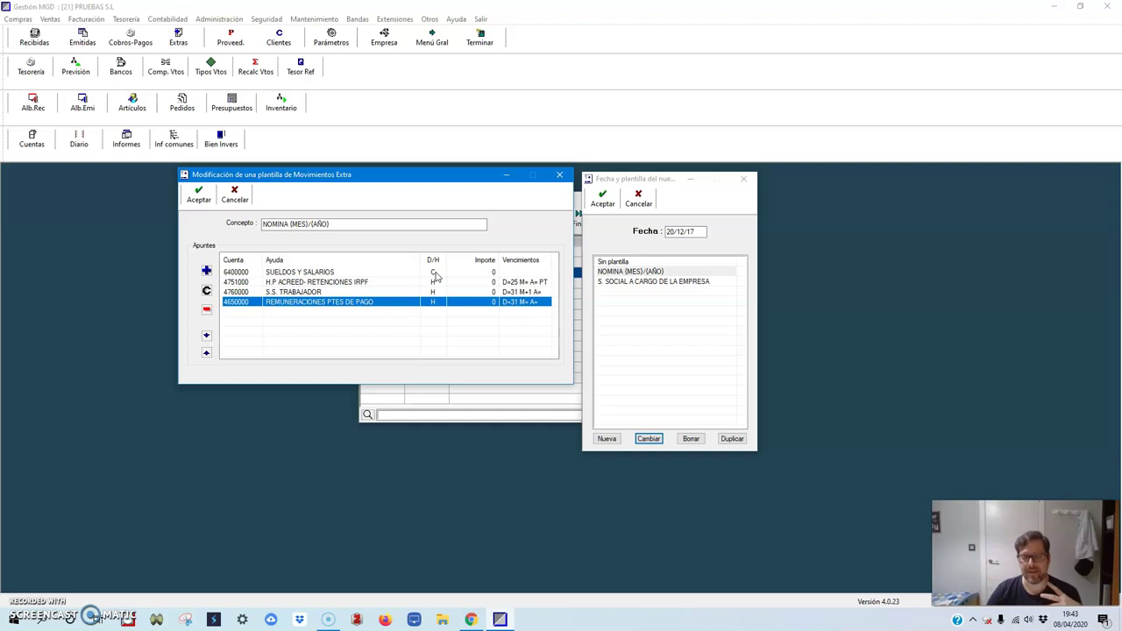
left_click(385, 285)
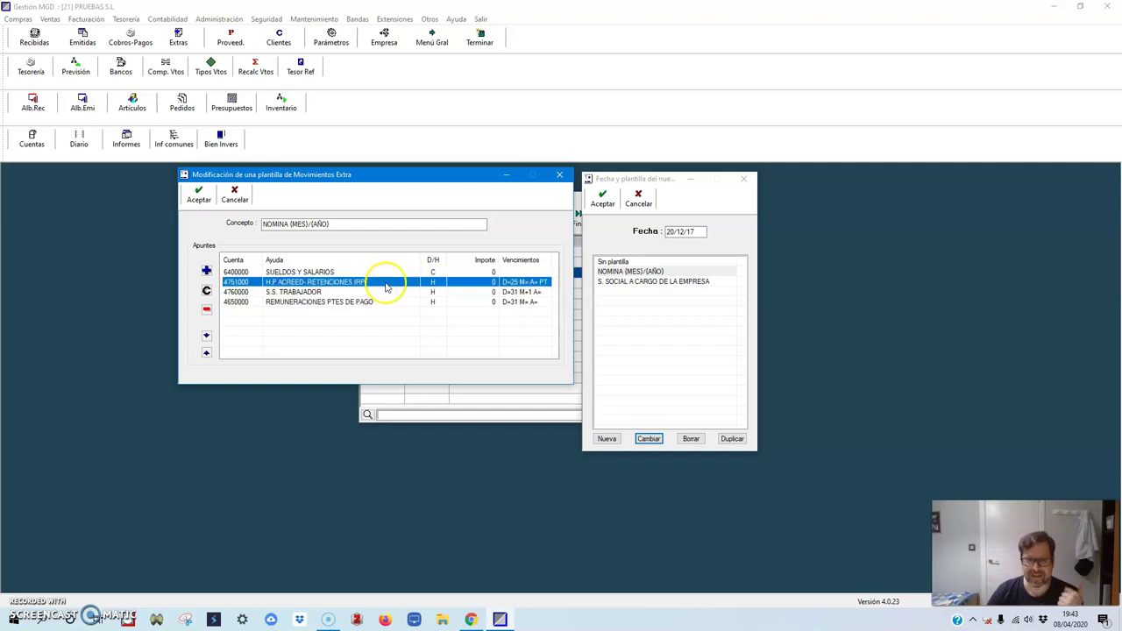
left_click(383, 292)
left_click(384, 304)
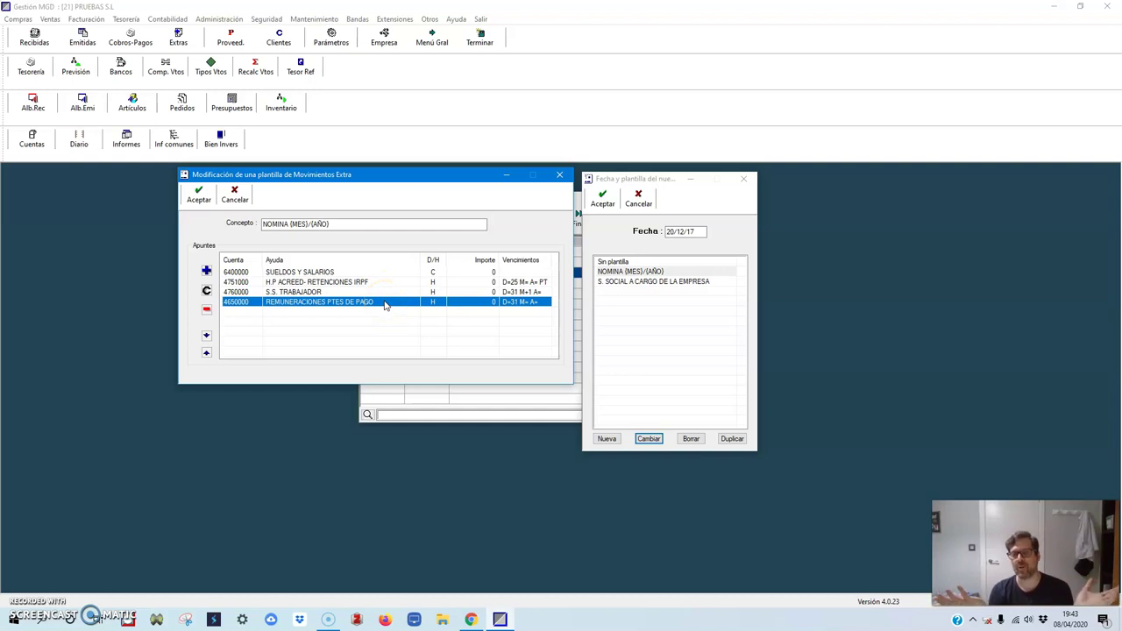
scroll(401, 299, "up", 2)
scroll(403, 304, "down", 2)
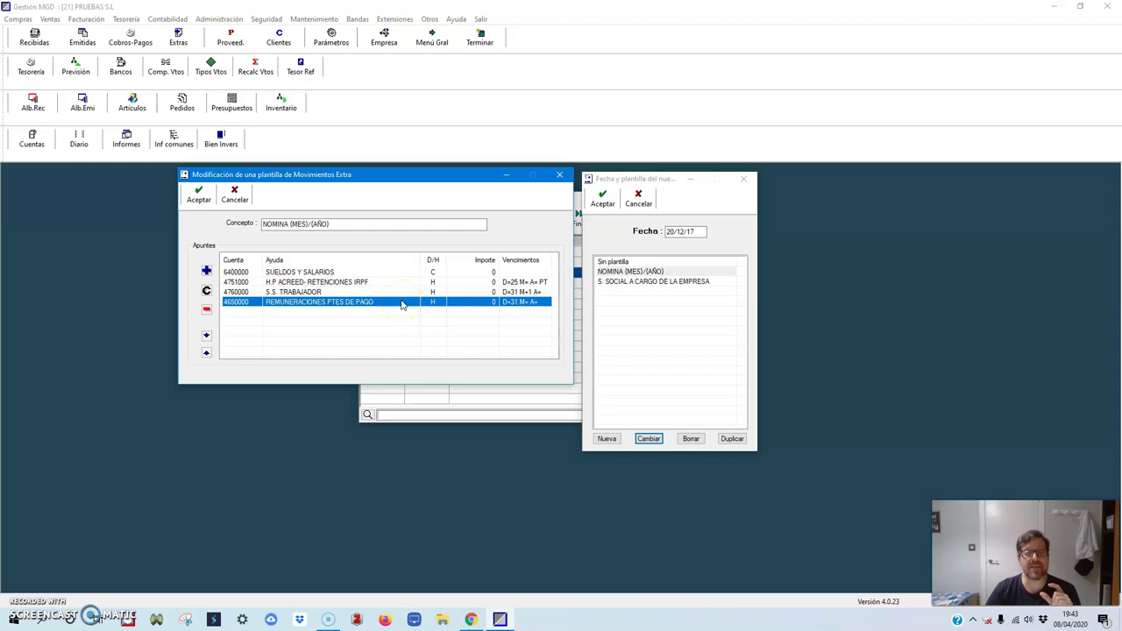
left_click(414, 274)
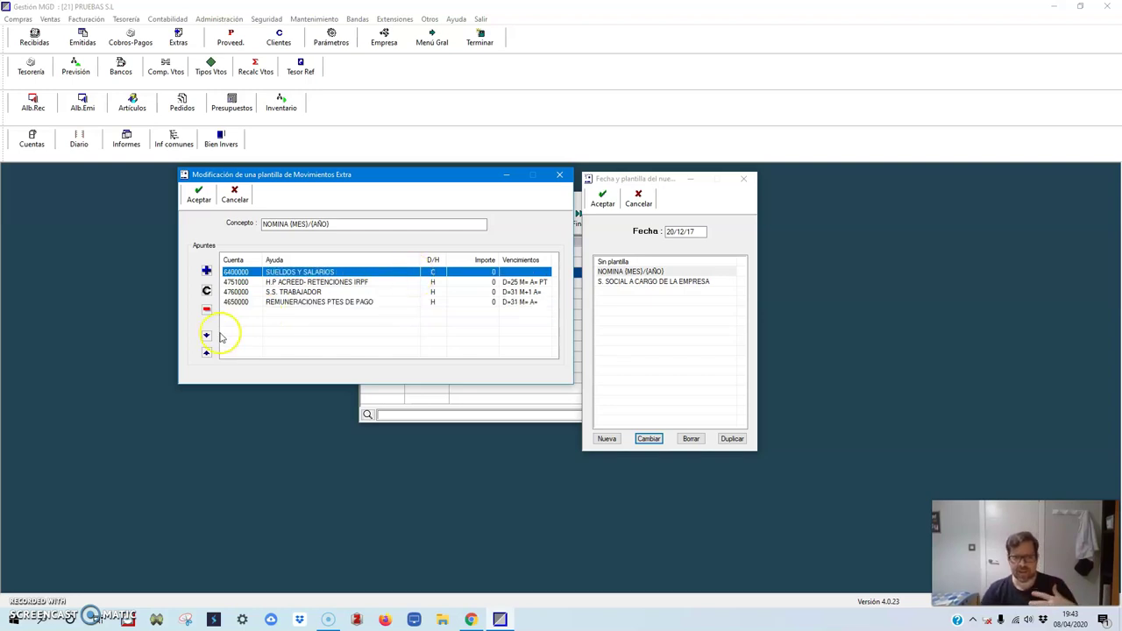
Add a DEBE line to the payroll template for account 642, SEGURIDAD SOCIAL A CARGO DE LA EMPRESA, without any due date
left_click(206, 271)
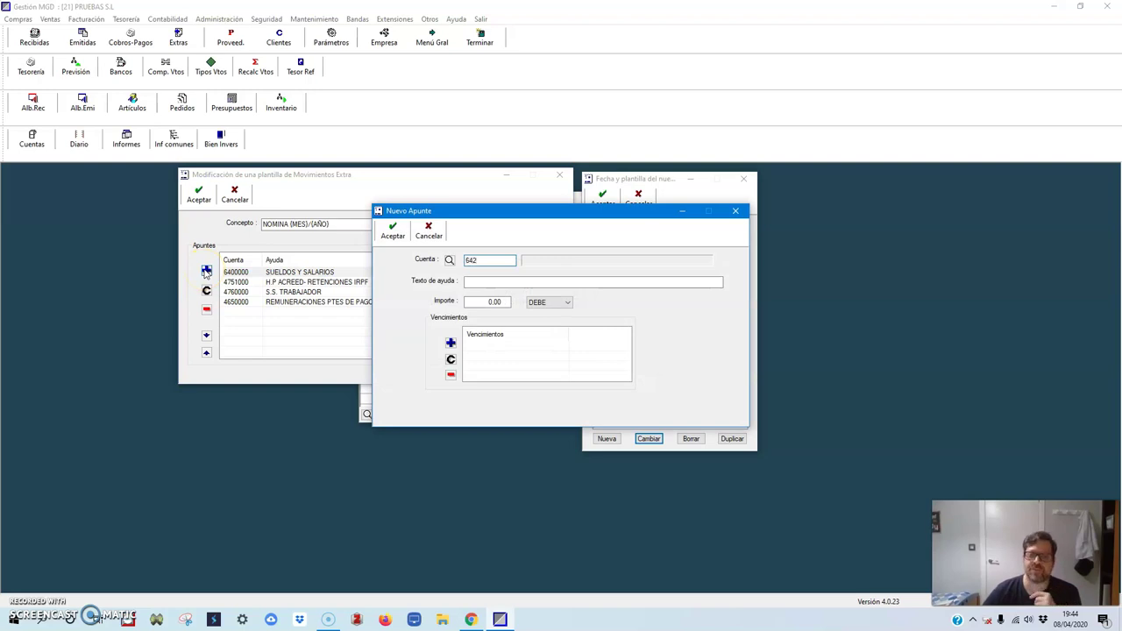
type("642")
key("Tab")
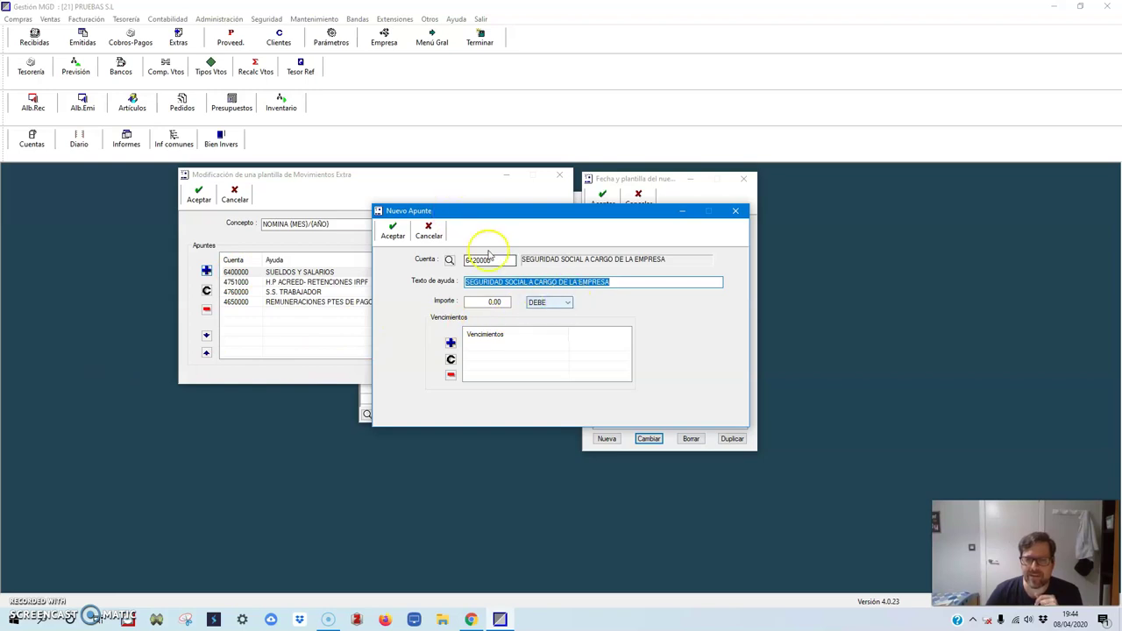
left_click(567, 303)
left_click(556, 312)
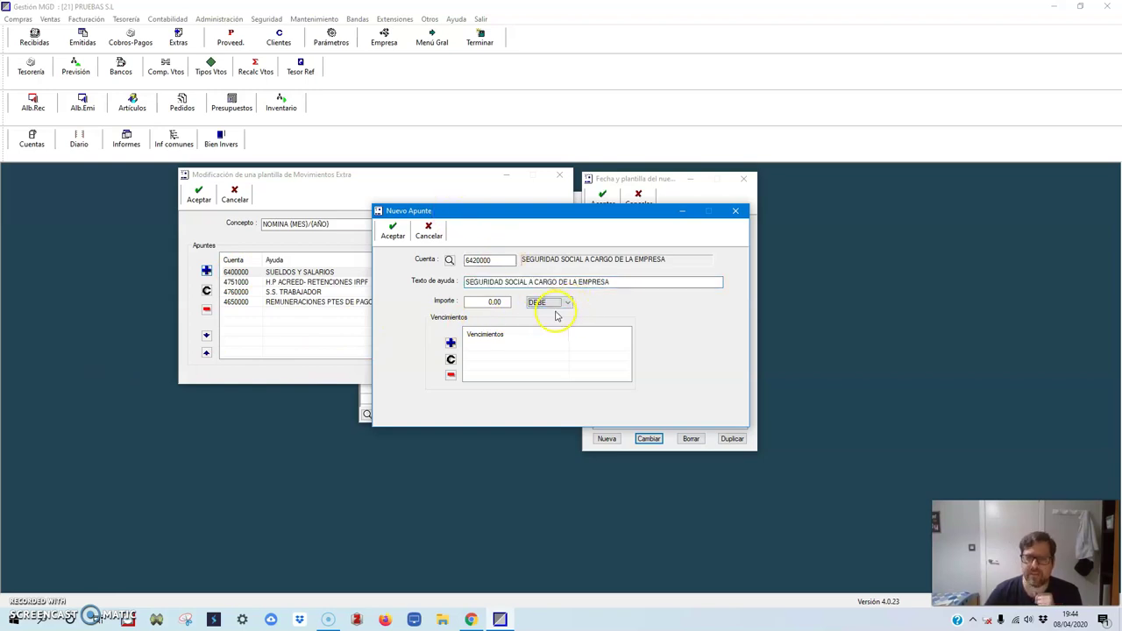
left_click(568, 303)
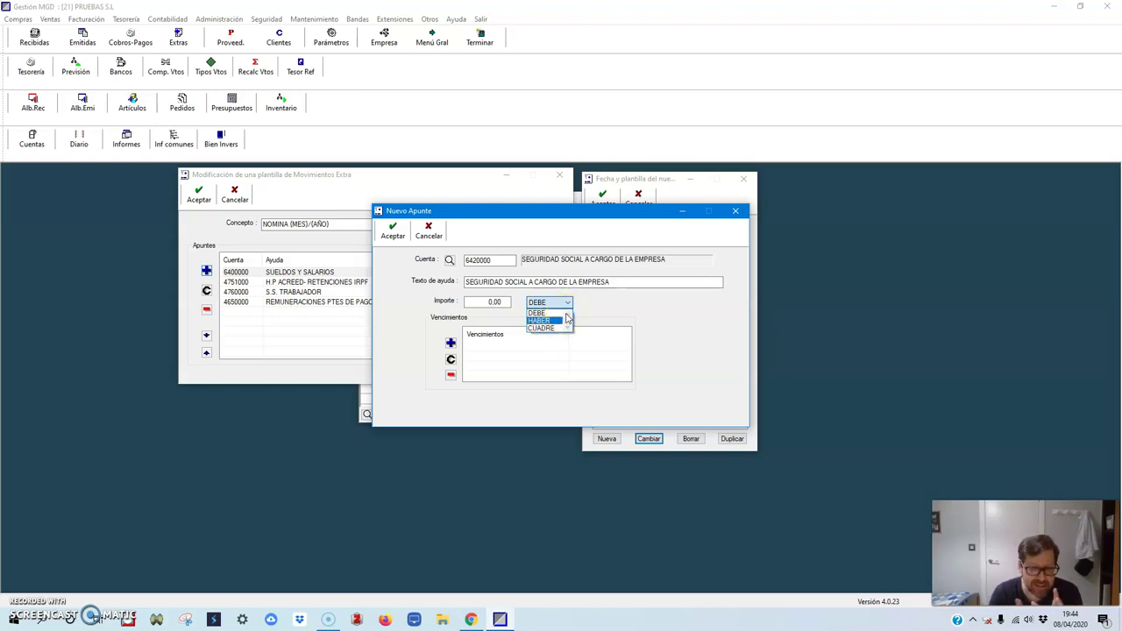
left_click(539, 313)
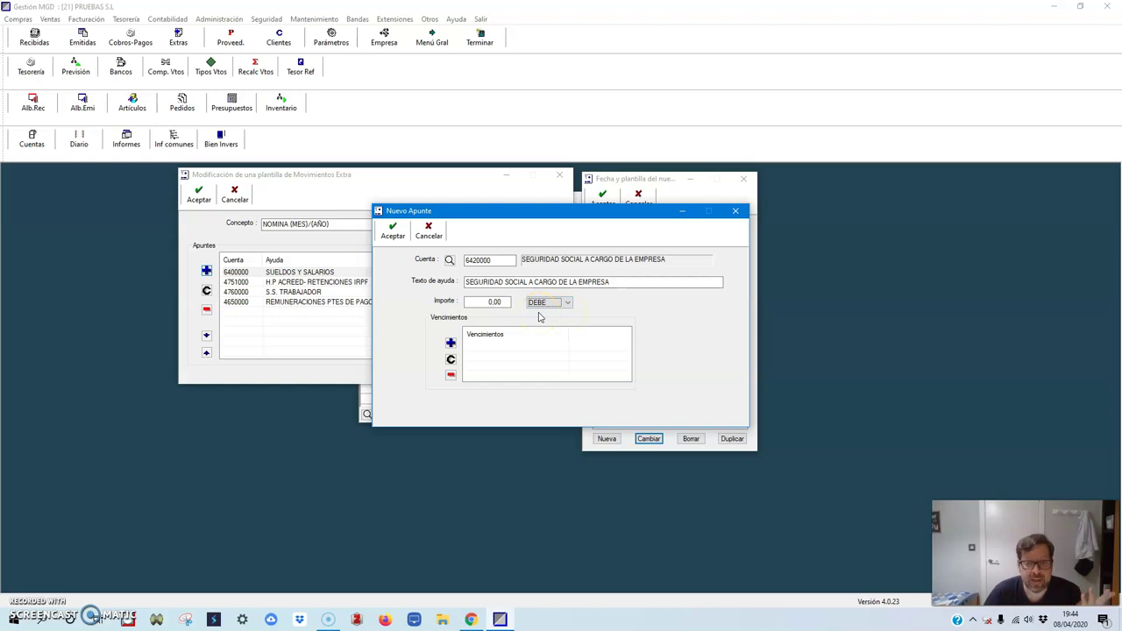
left_click(489, 301)
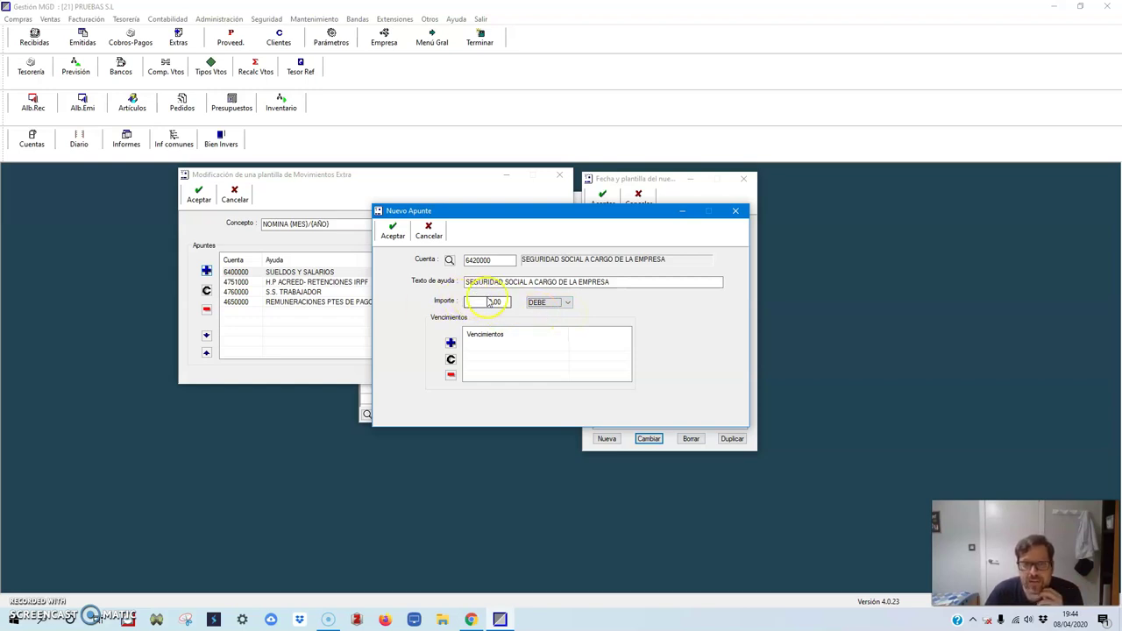
left_click(476, 333)
left_click(478, 262)
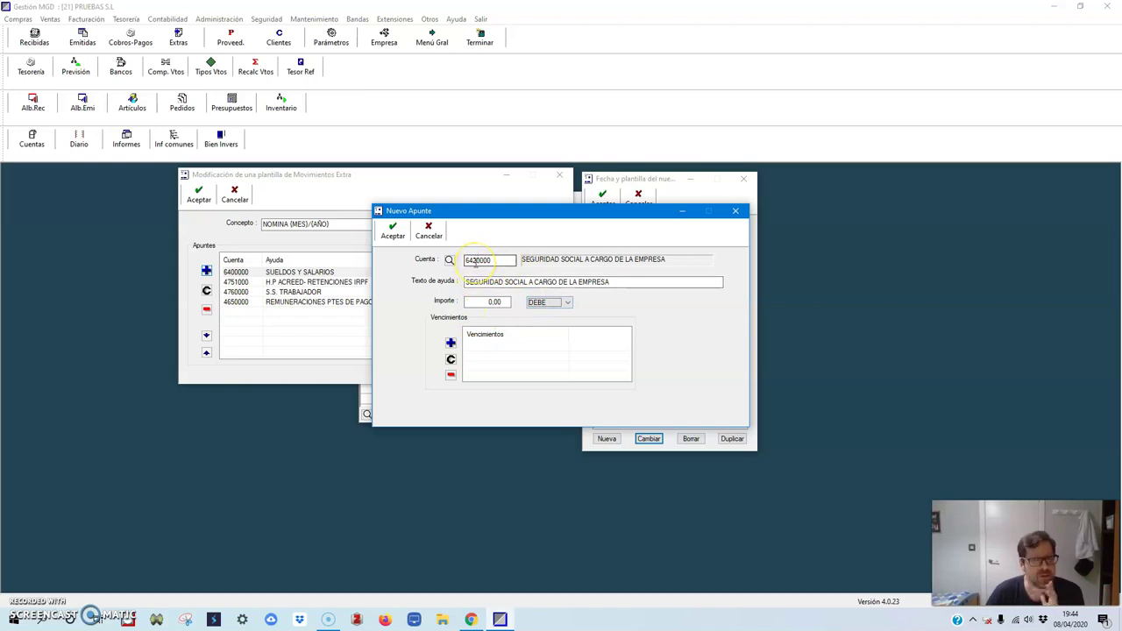
left_click(393, 230)
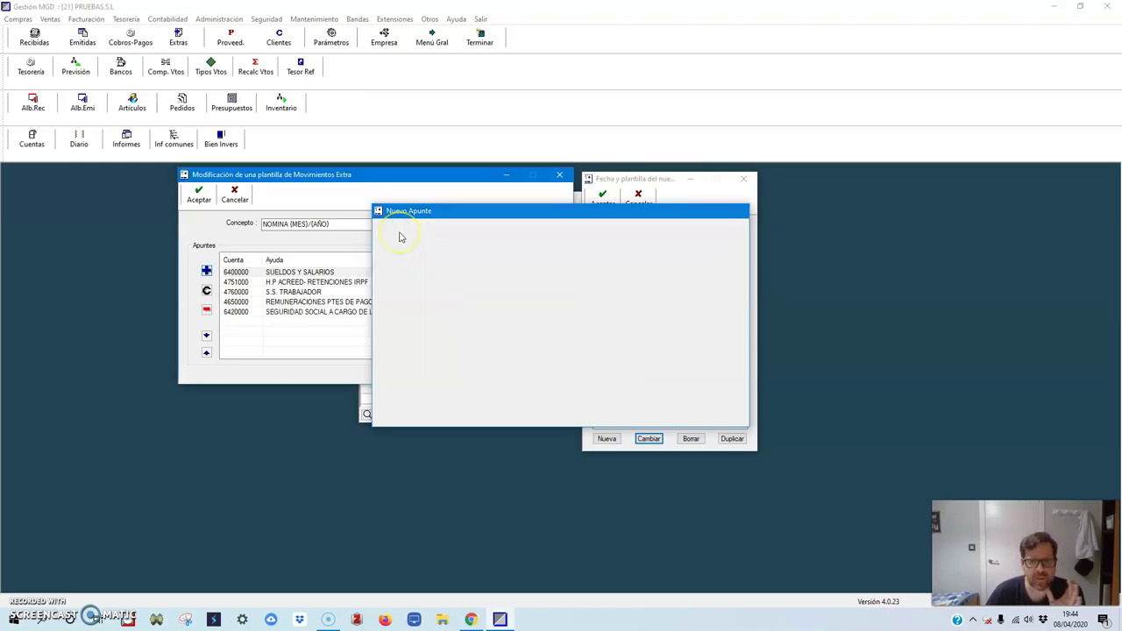
left_click(400, 313)
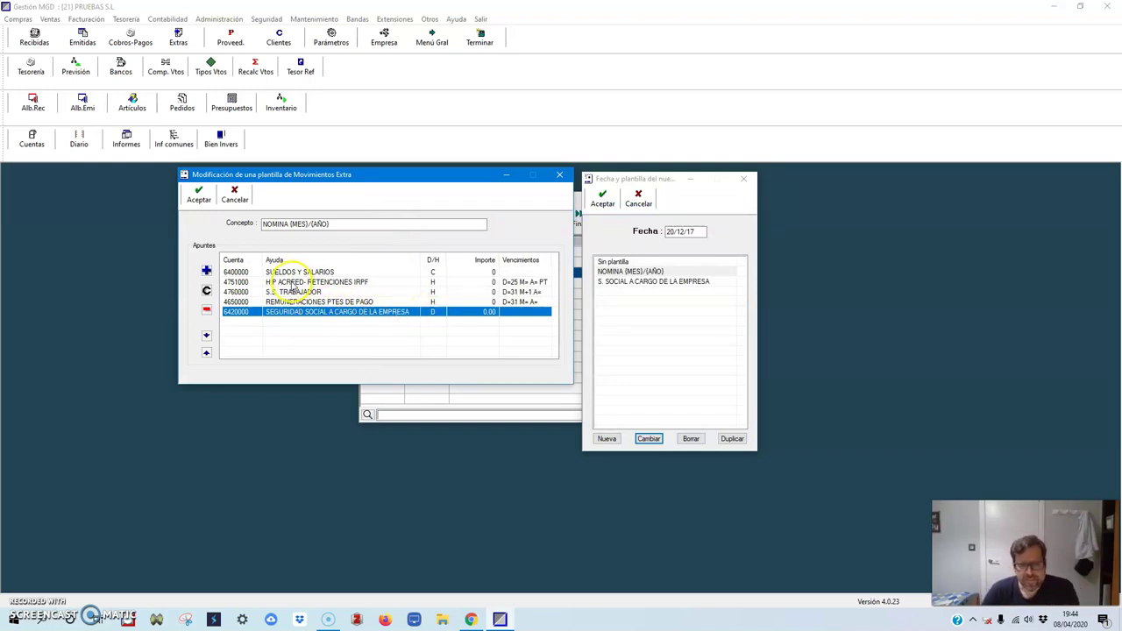
Create account 4751003 named RETENCIONES DE NÓNINAS and assign it to the payroll template's IRPF withholding line
left_click(281, 283)
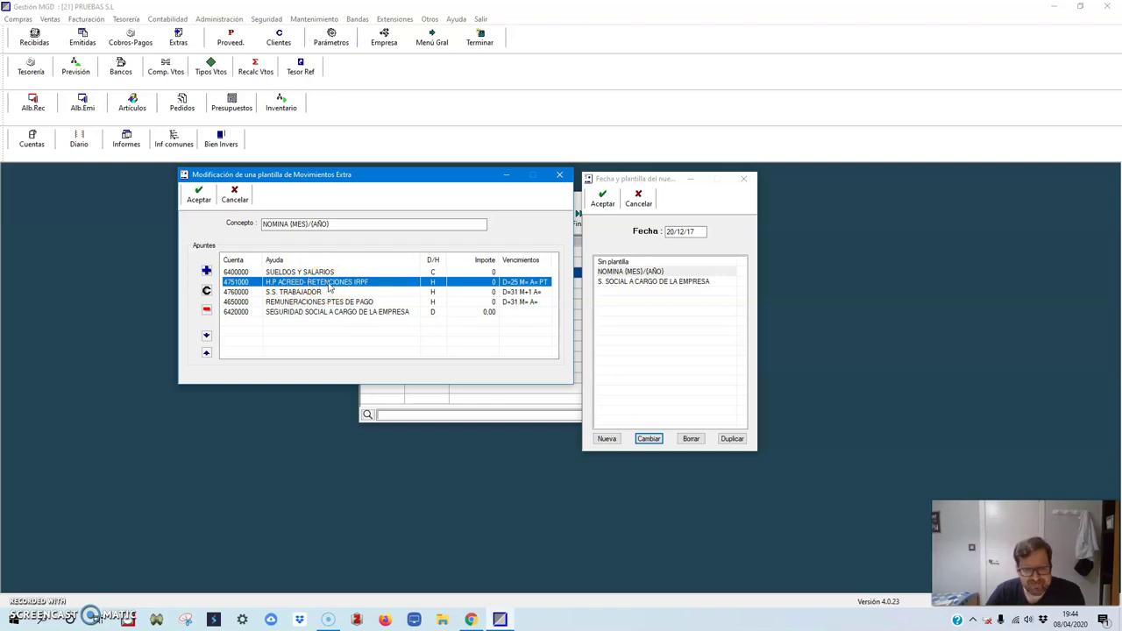
double_click(329, 284)
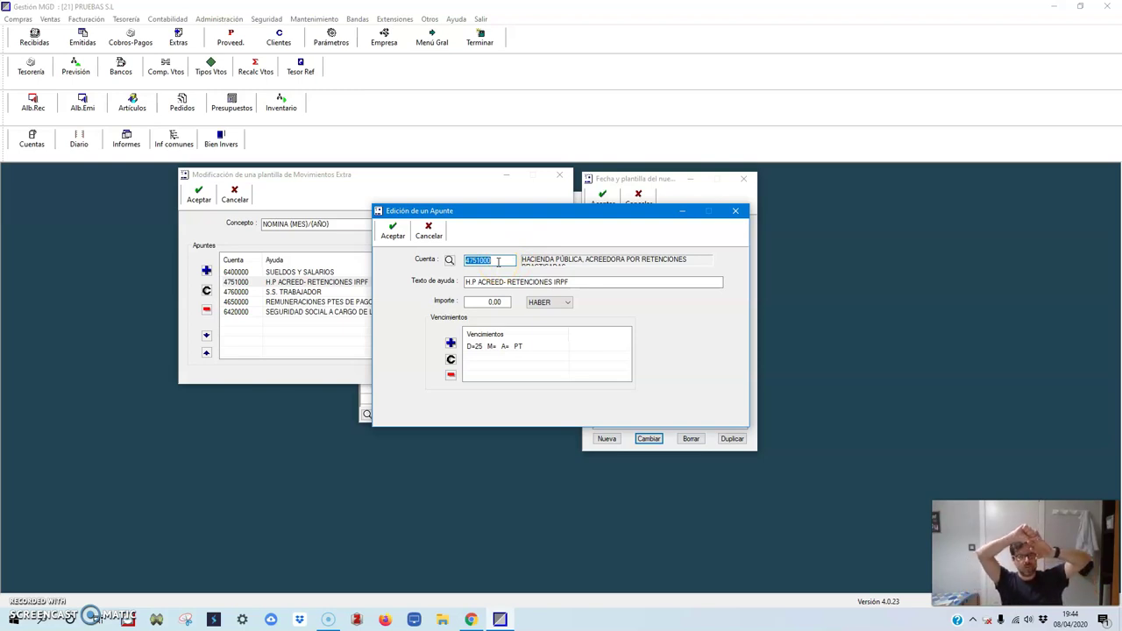
left_click(449, 260)
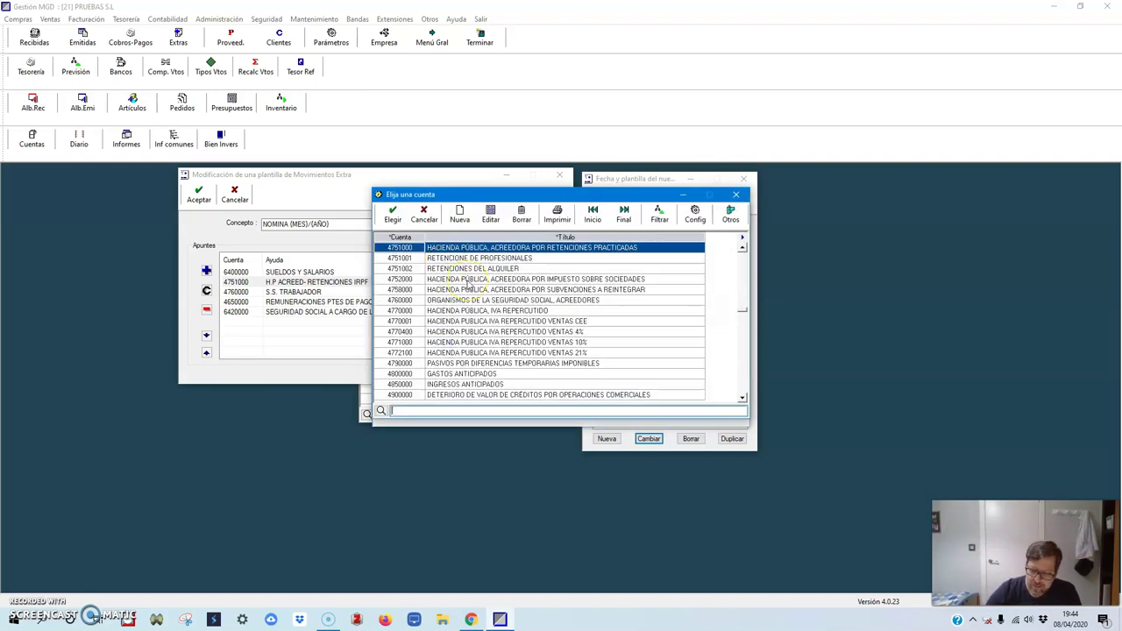
type("1")
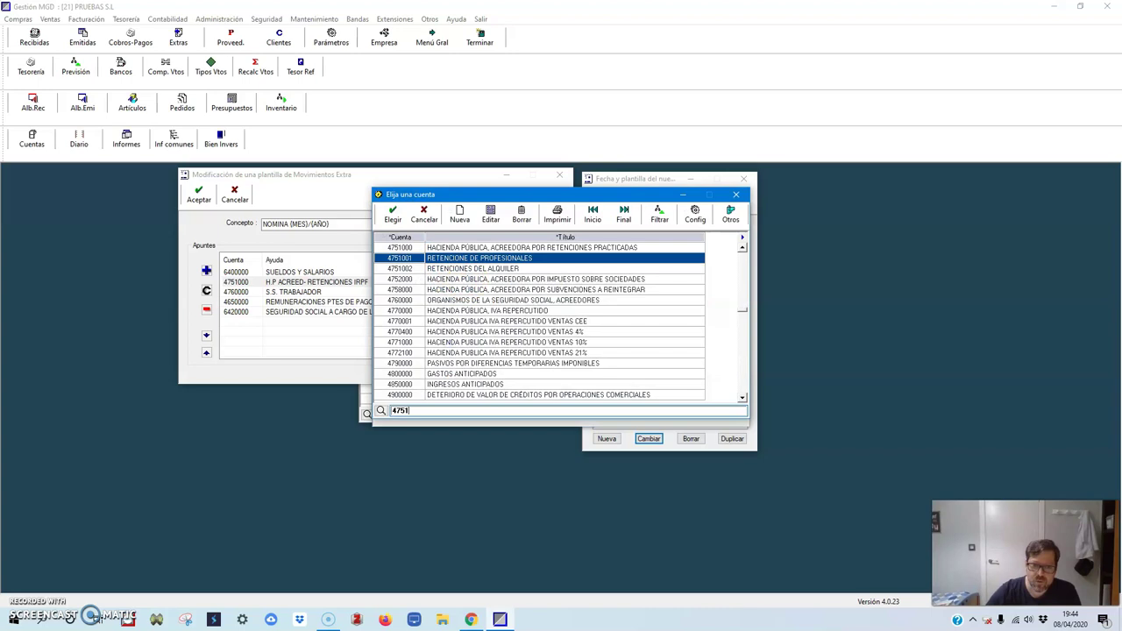
left_click(438, 269)
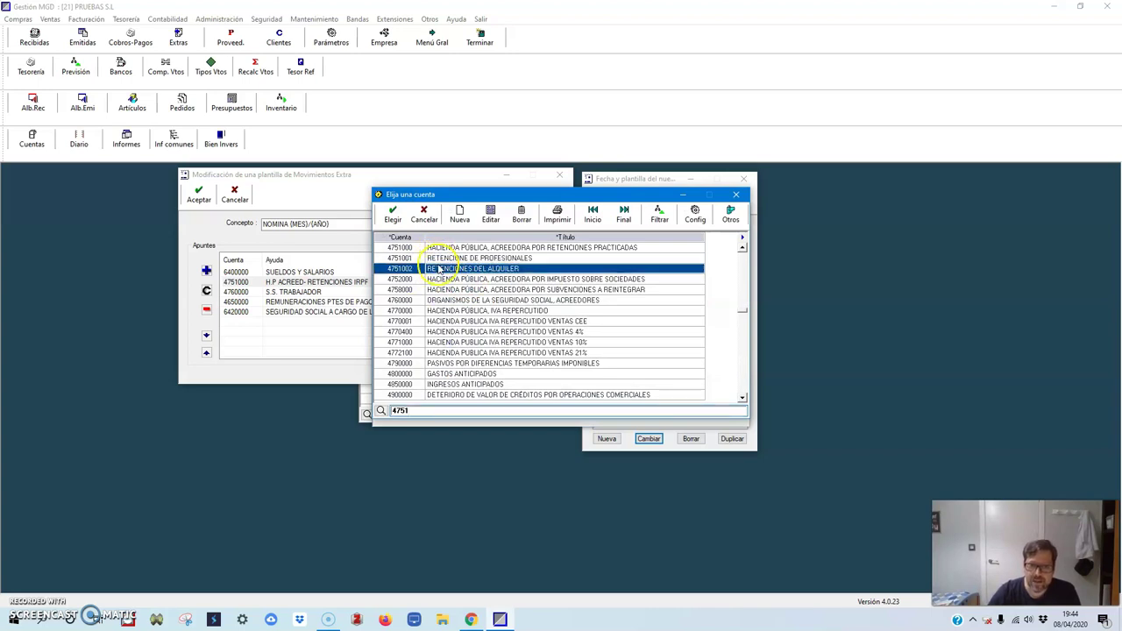
left_click(459, 218)
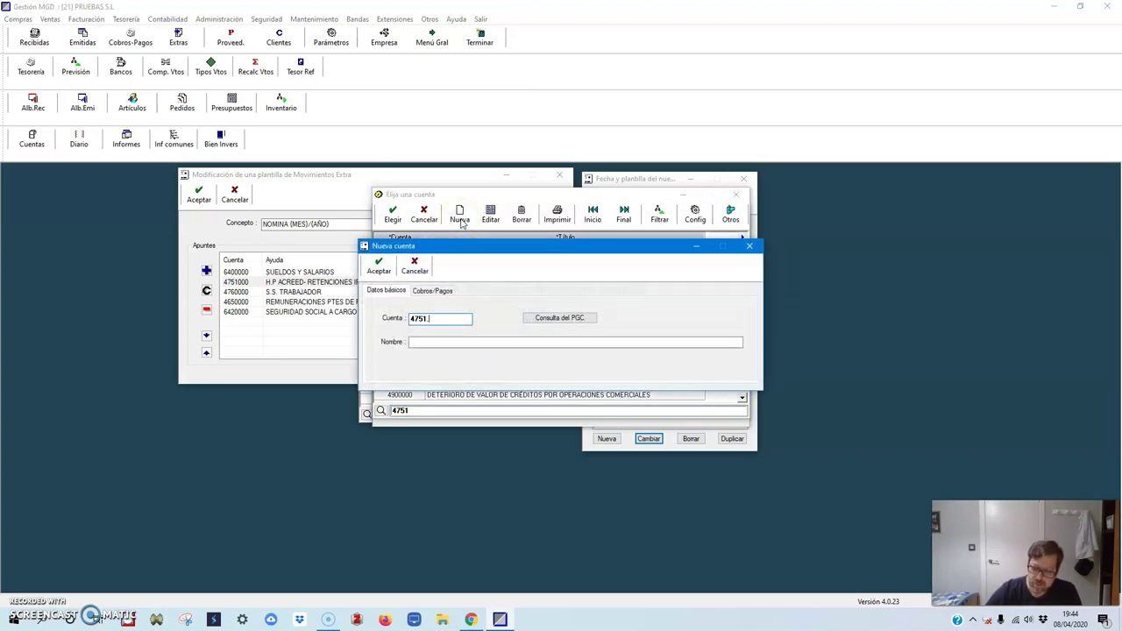
type("RETENCIONES DE NMN")
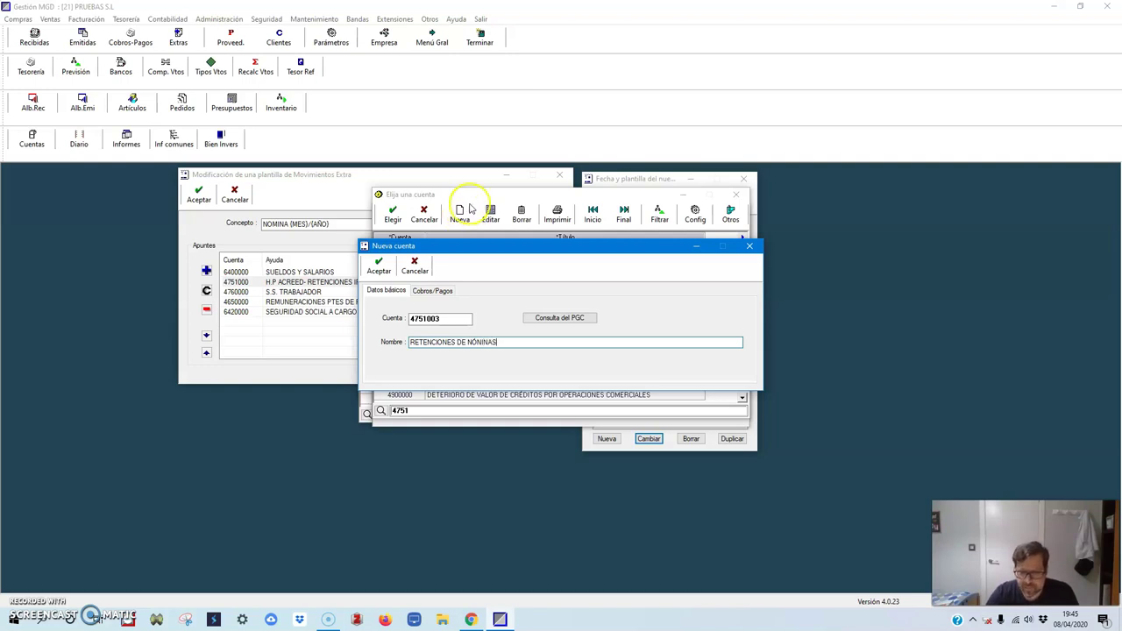
left_click(378, 265)
double_click(542, 270)
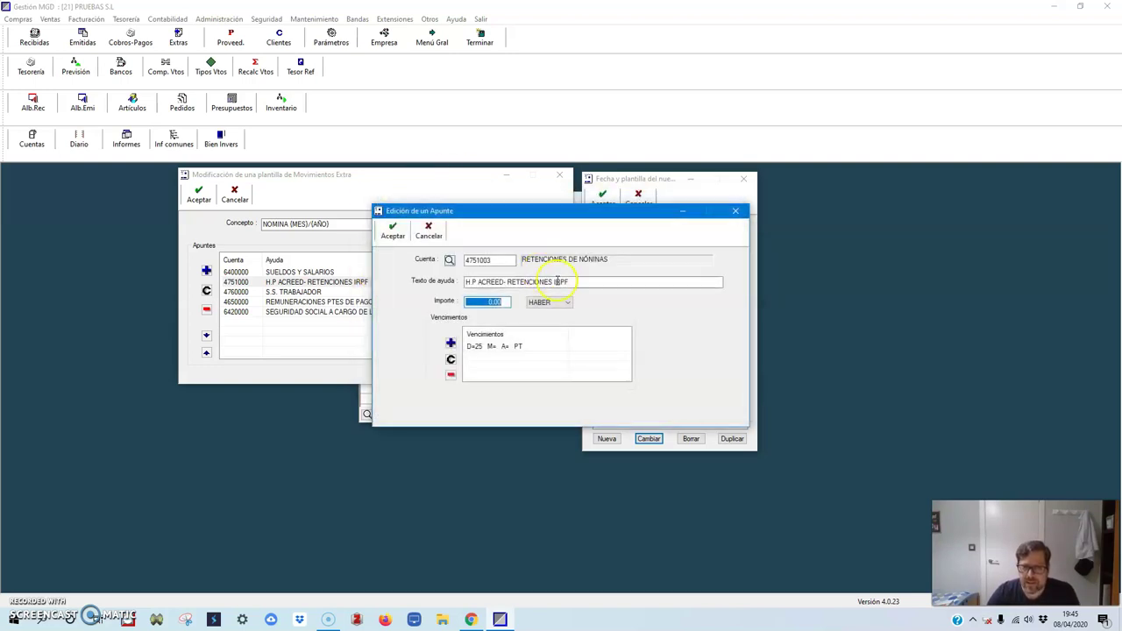
Set the day of the IRPF withholding line's due date to 20
left_click(476, 348)
double_click(476, 348)
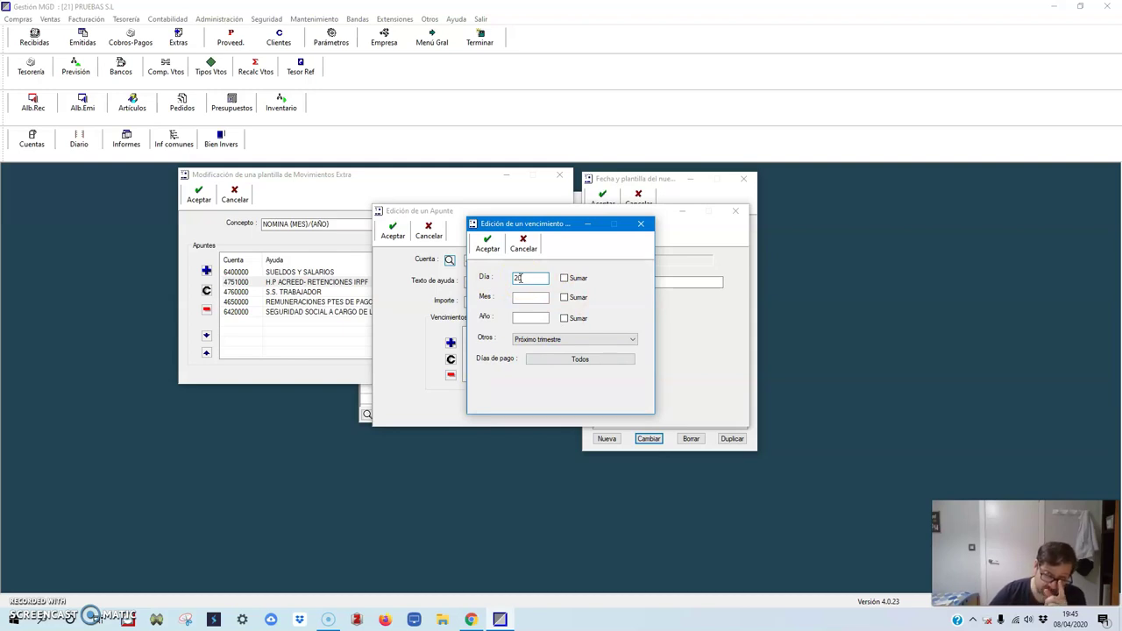
type("20")
left_click(560, 317)
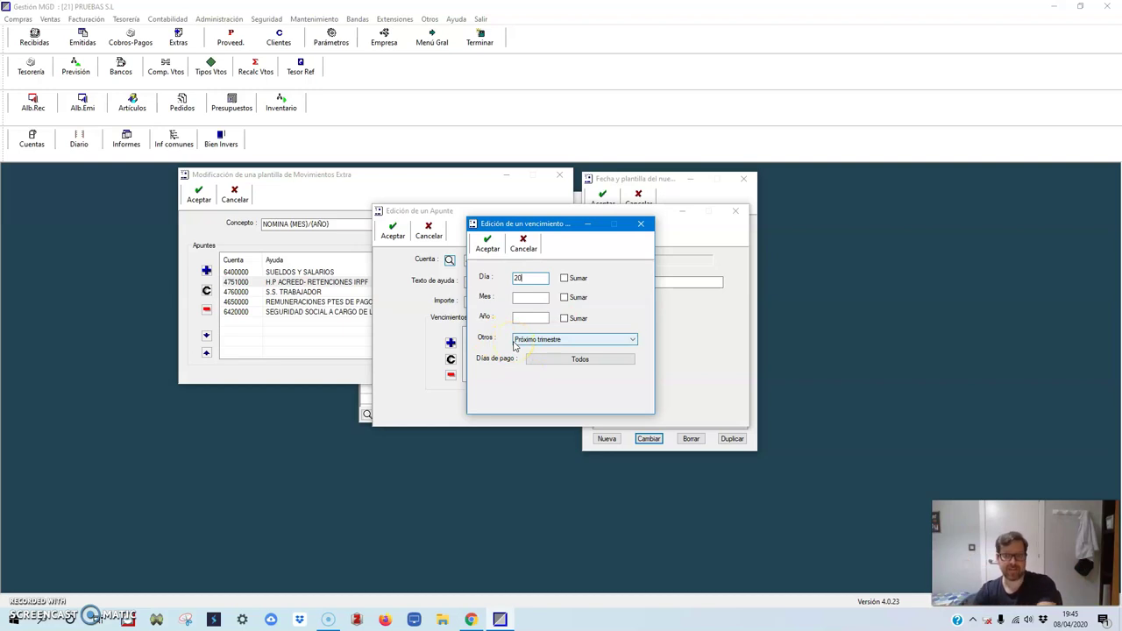
left_click(487, 242)
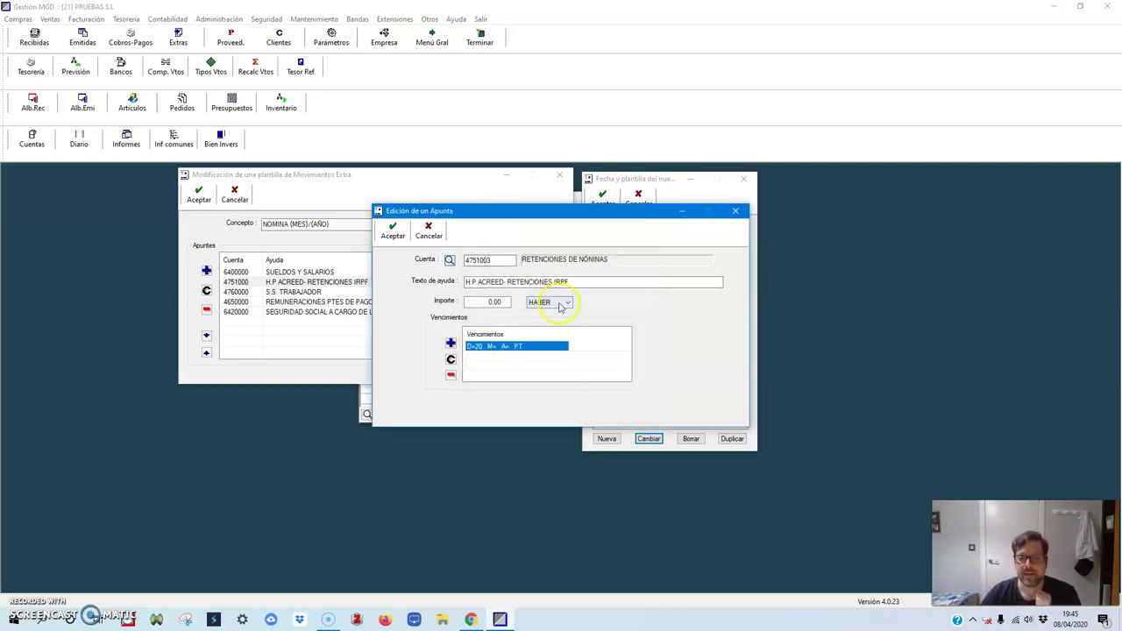
Save the IRPF withholding line, and review the due date settings of the S.S. TRABAJADOR line
left_click(400, 228)
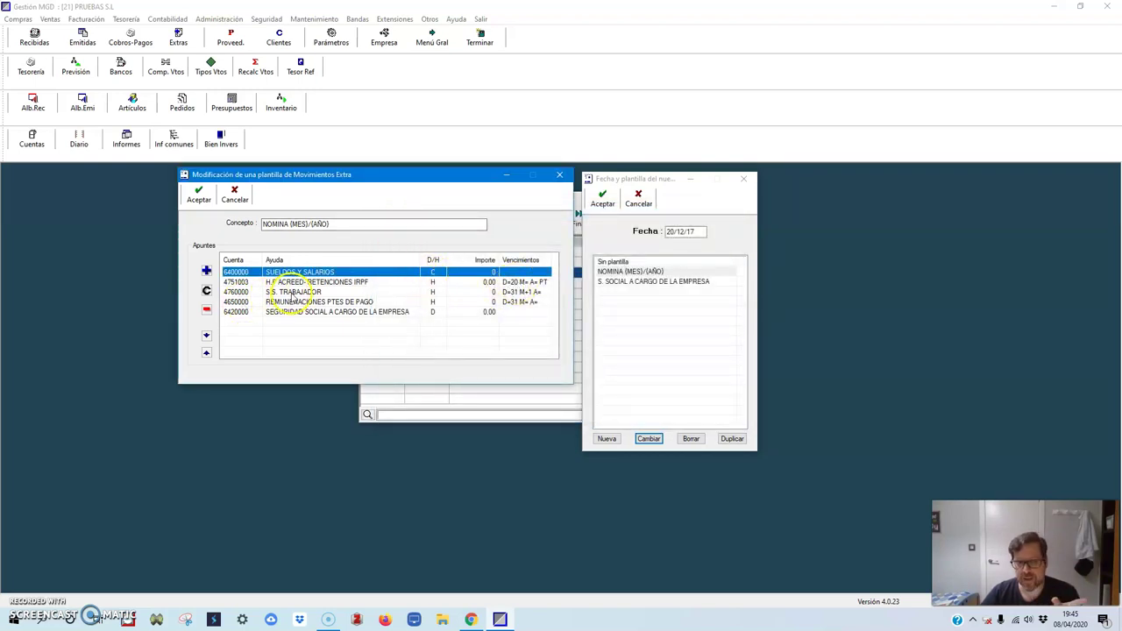
double_click(514, 292)
double_click(476, 346)
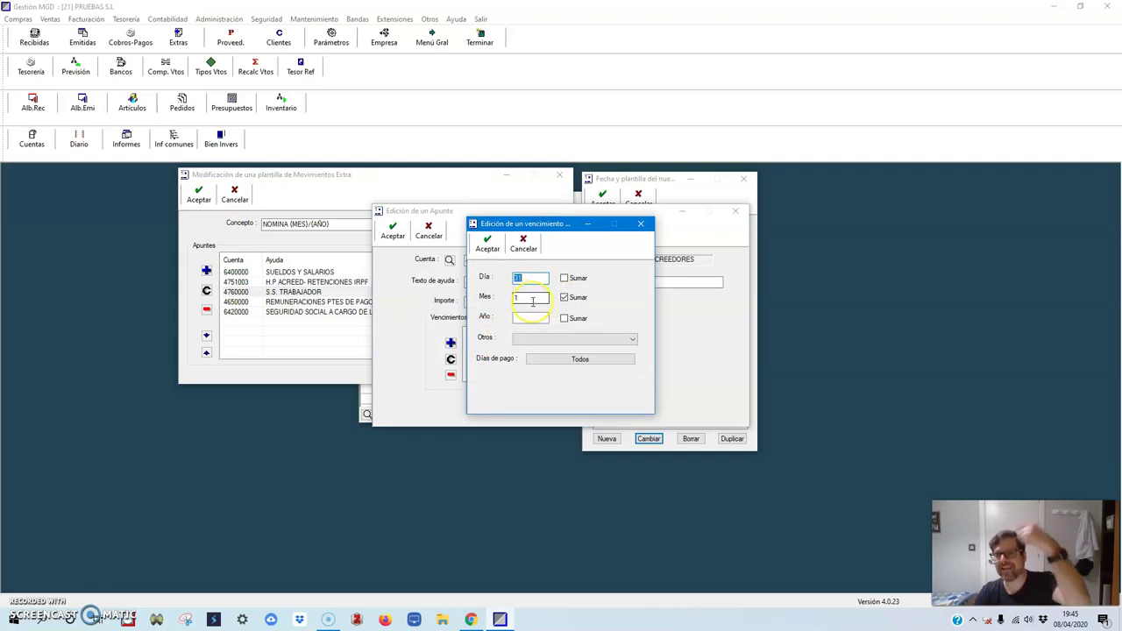
left_click(532, 301)
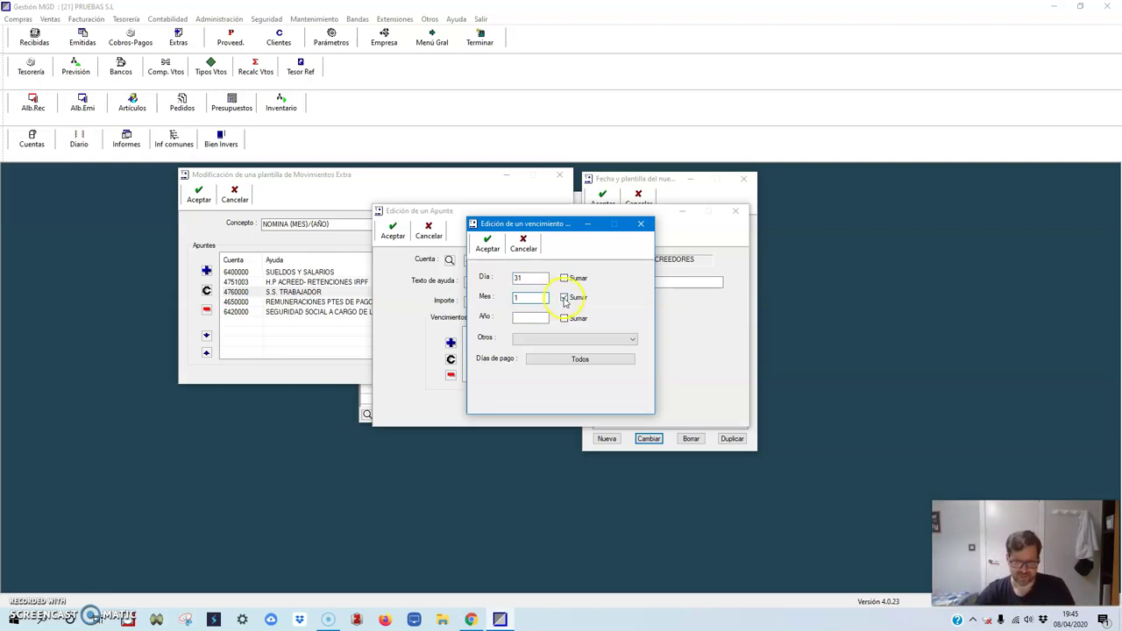
left_click(519, 298)
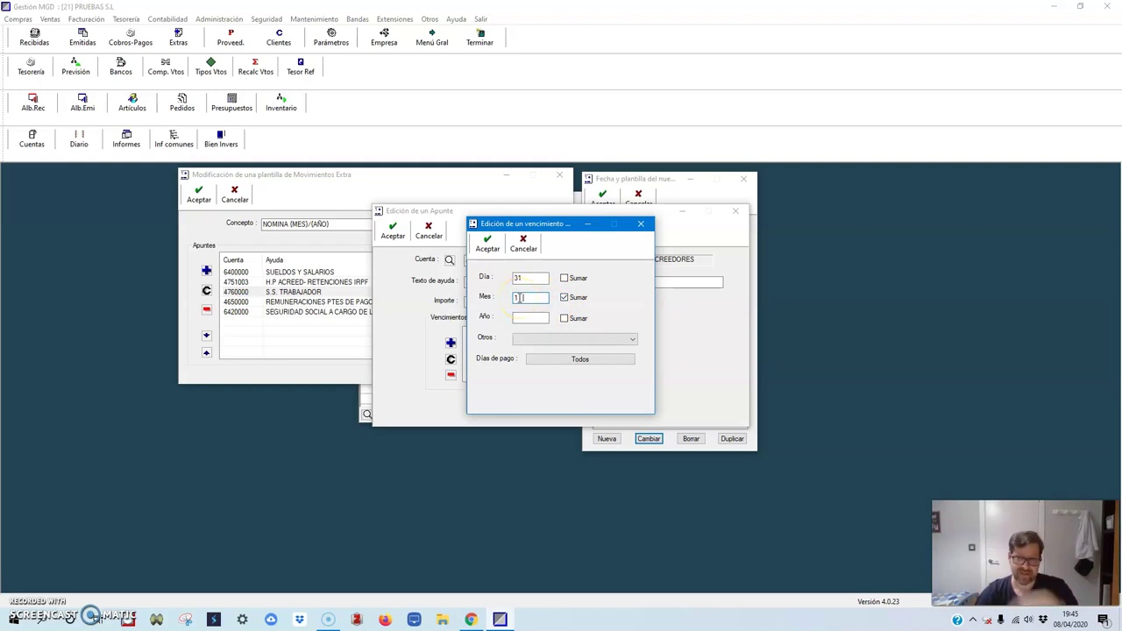
left_click(524, 277)
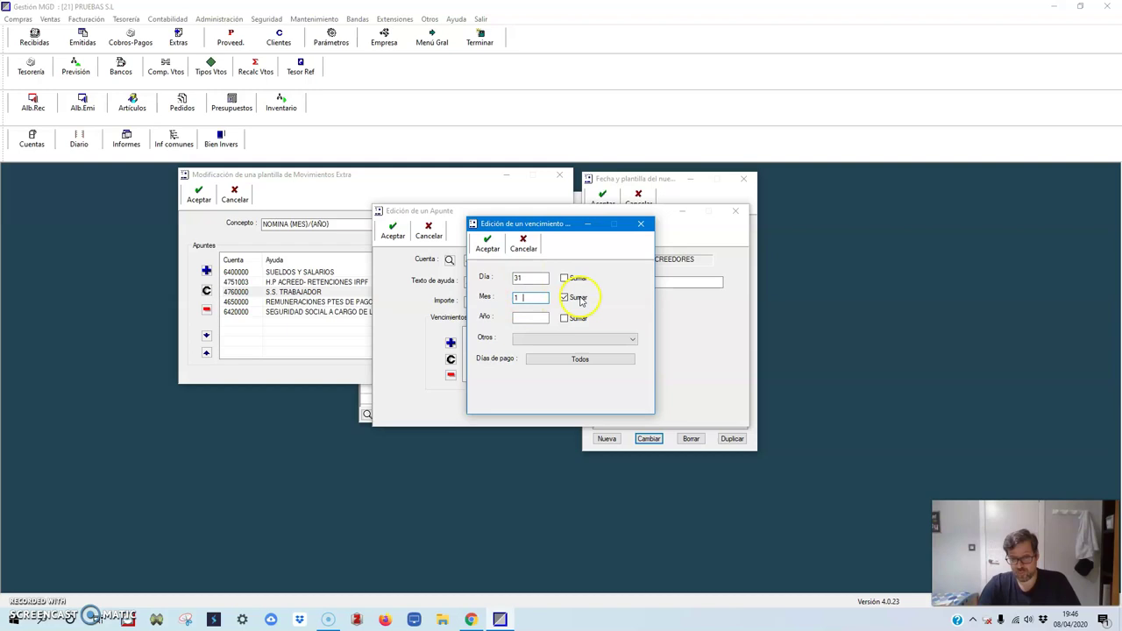
left_click(488, 247)
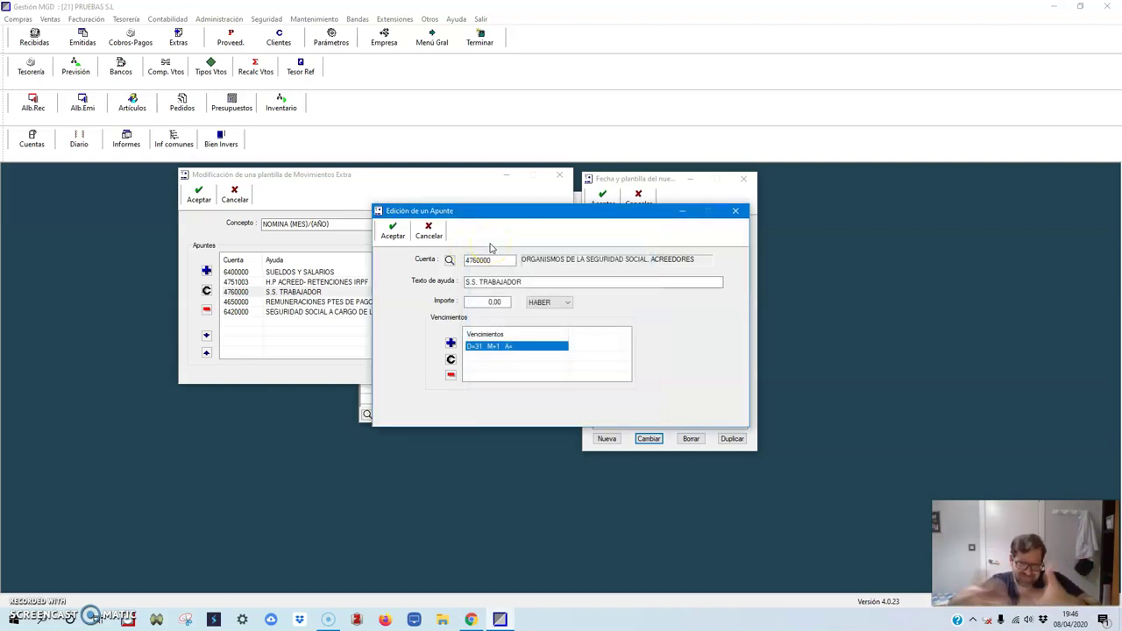
left_click(395, 231)
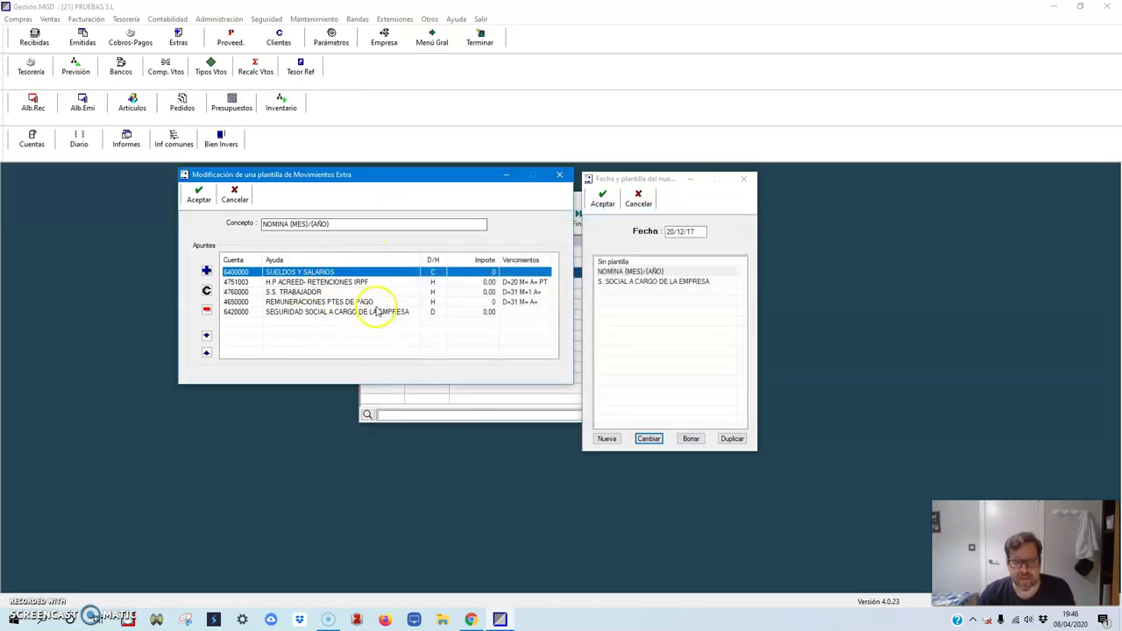
Review the due date of the REMUNERACIONES PTES DE PAGO line and save the payroll template
left_click(386, 301)
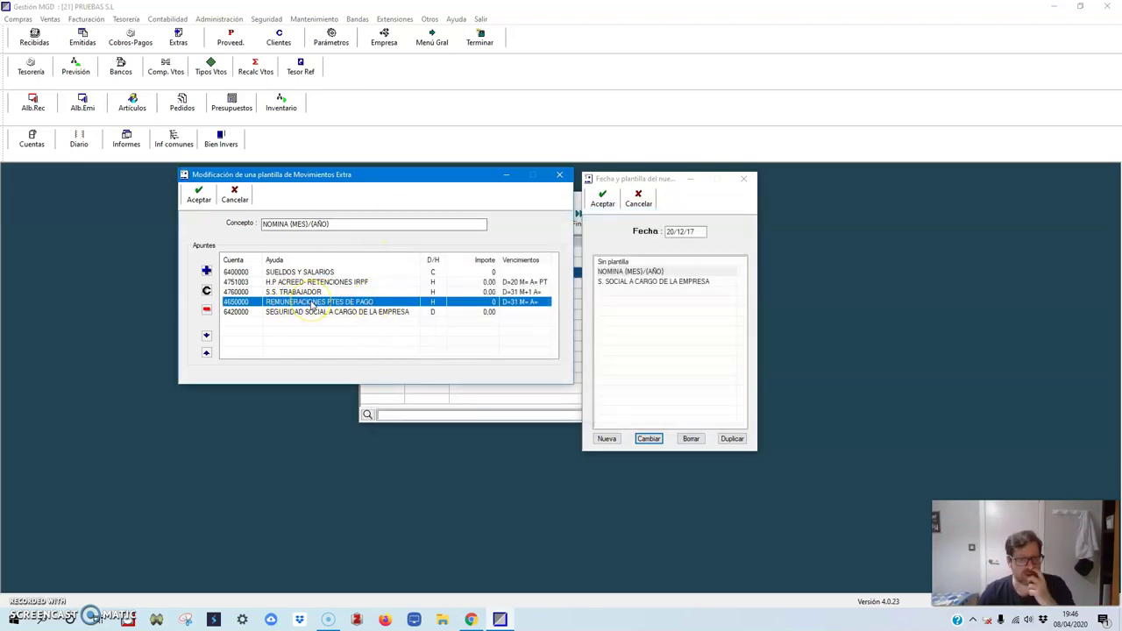
double_click(313, 301)
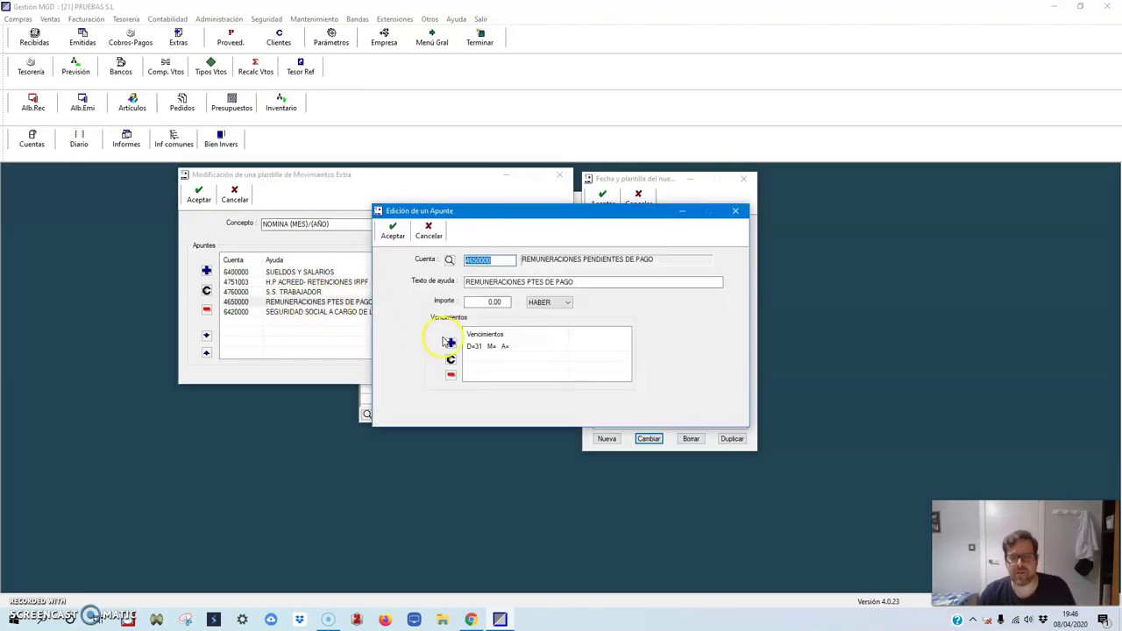
double_click(486, 347)
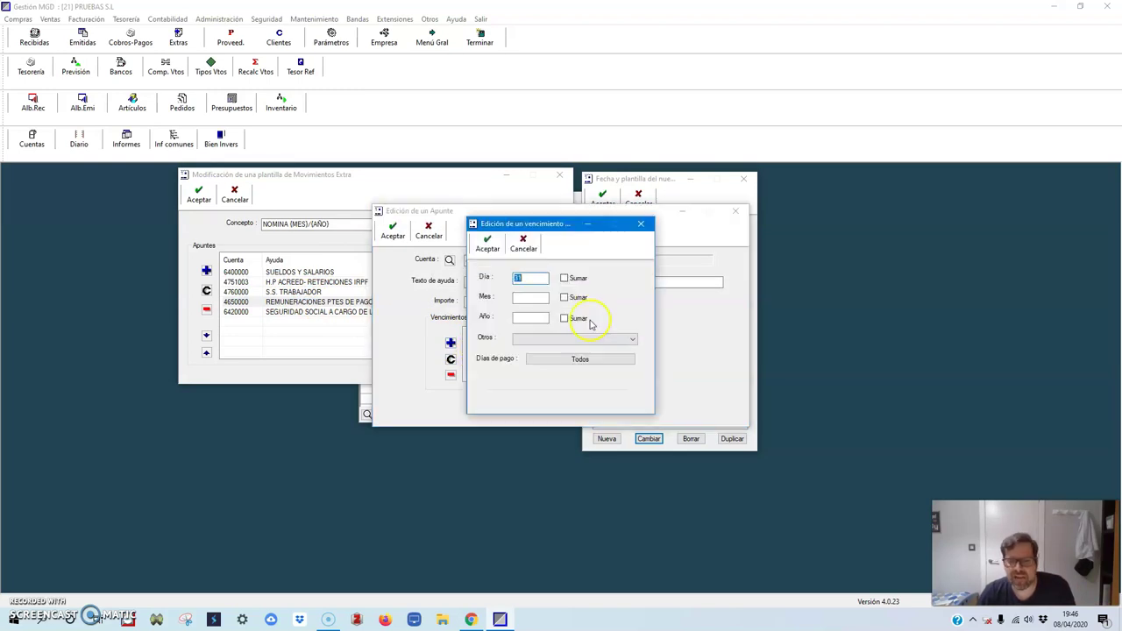
left_click(487, 242)
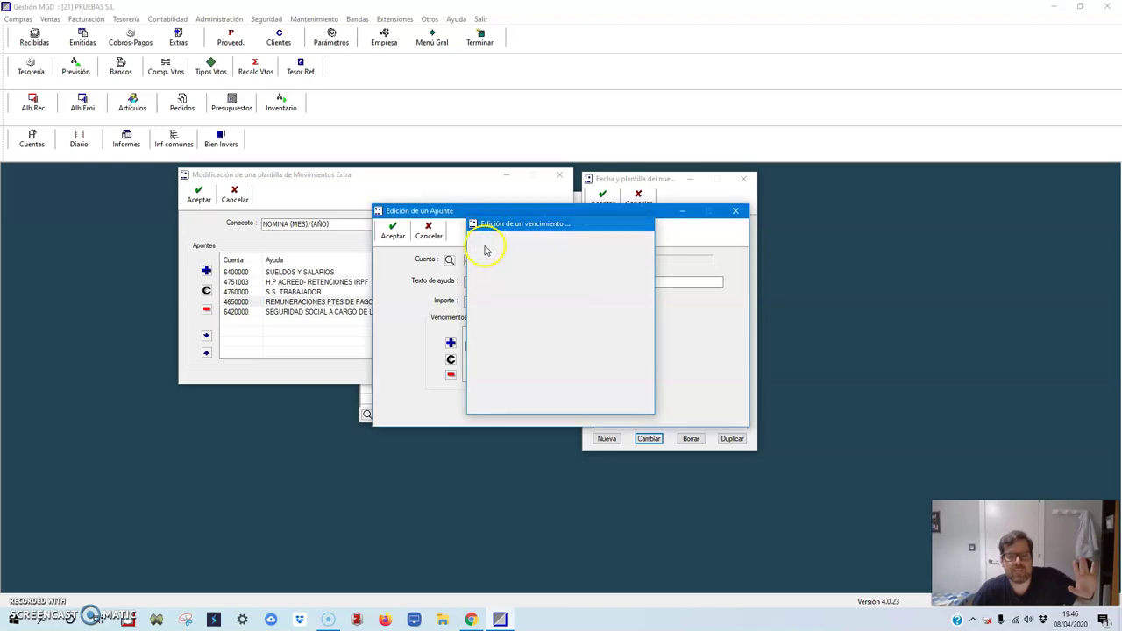
left_click(393, 230)
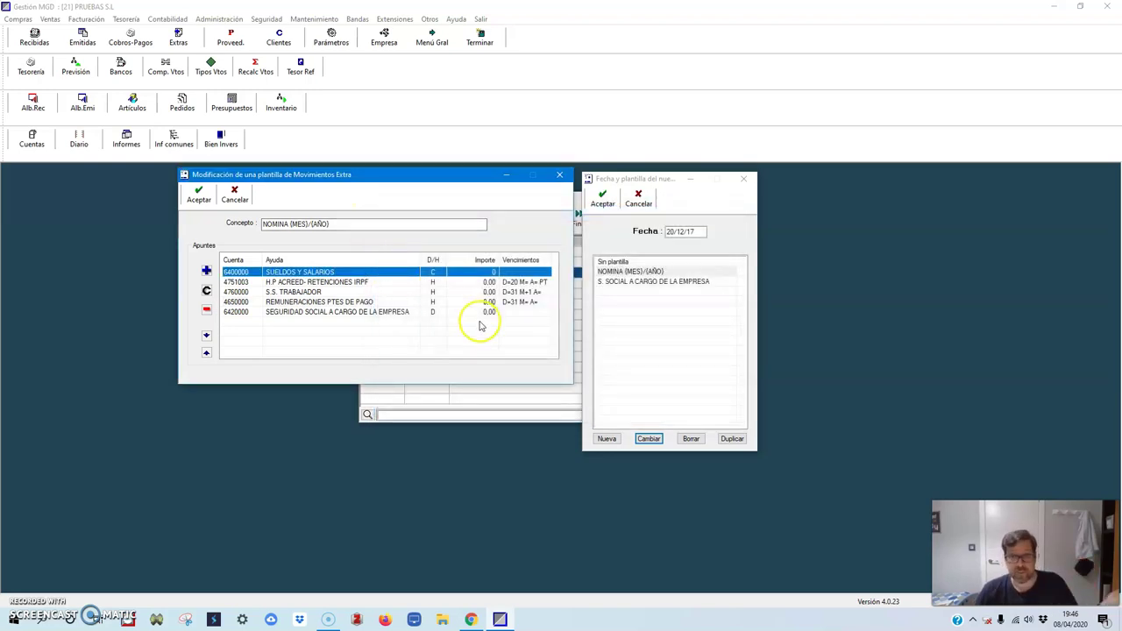
left_click(197, 194)
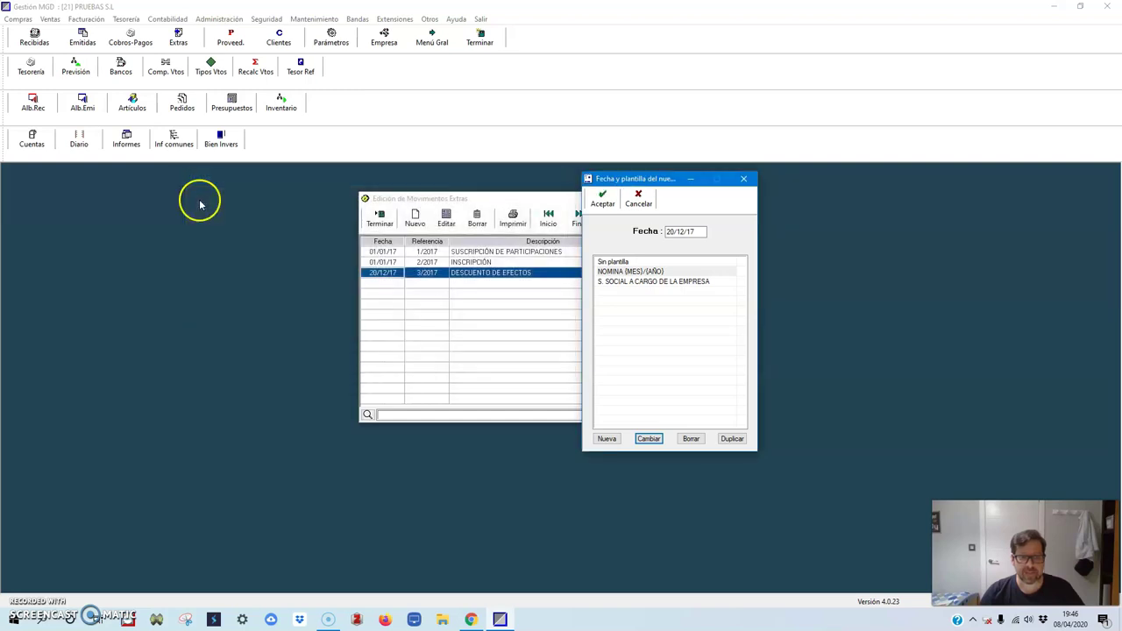
Generate a payroll entry from the NOMINA template with IRPF withholding 250, S.S. TRABAJADOR 600, REMUNERACIONES PTES DE PAGO 1800 and company social security 400
double_click(618, 272)
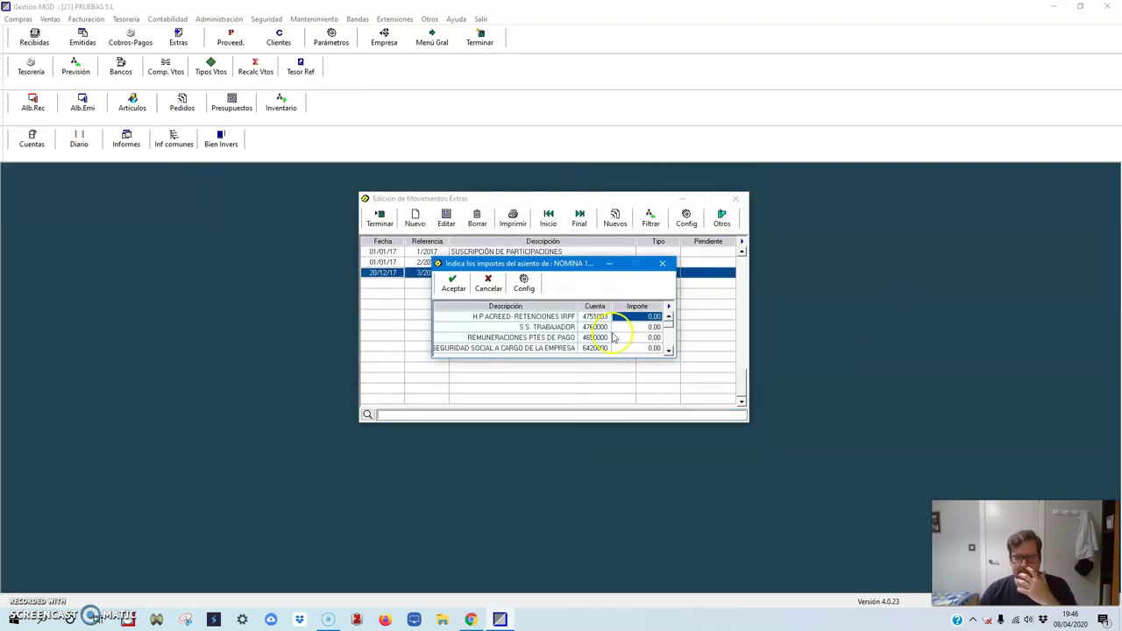
left_click(591, 349)
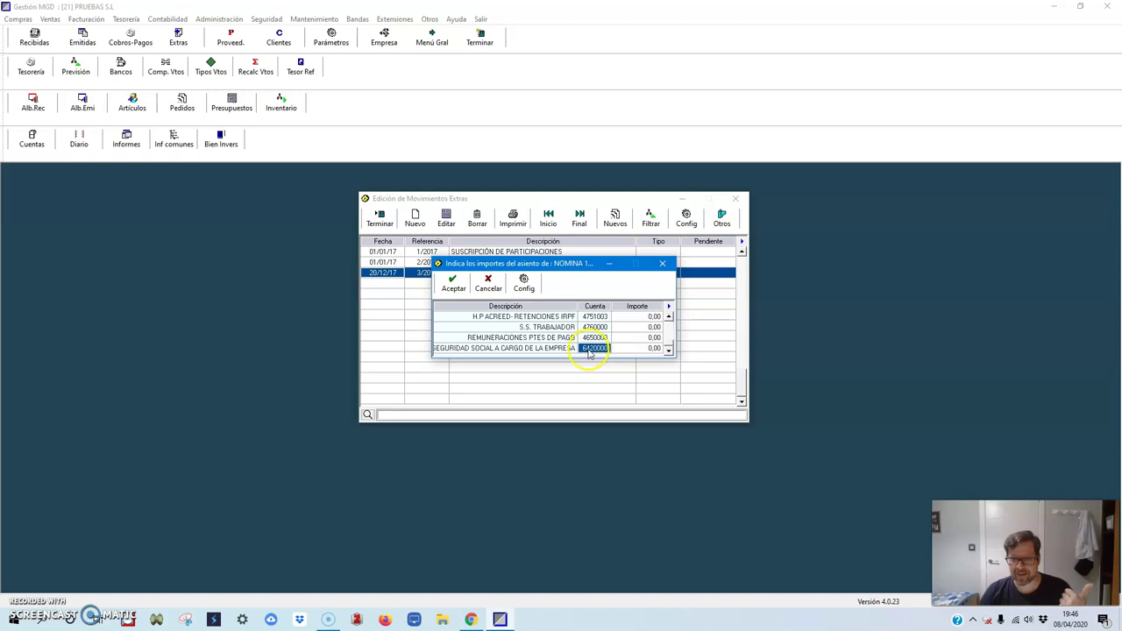
left_click(652, 318)
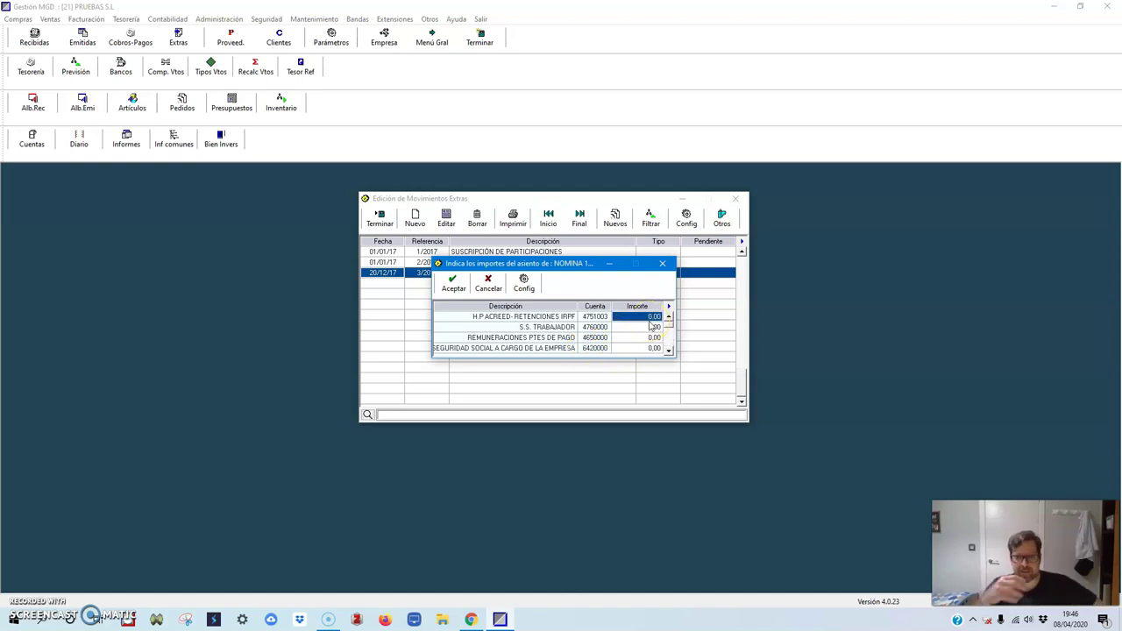
type("250")
key("Return")
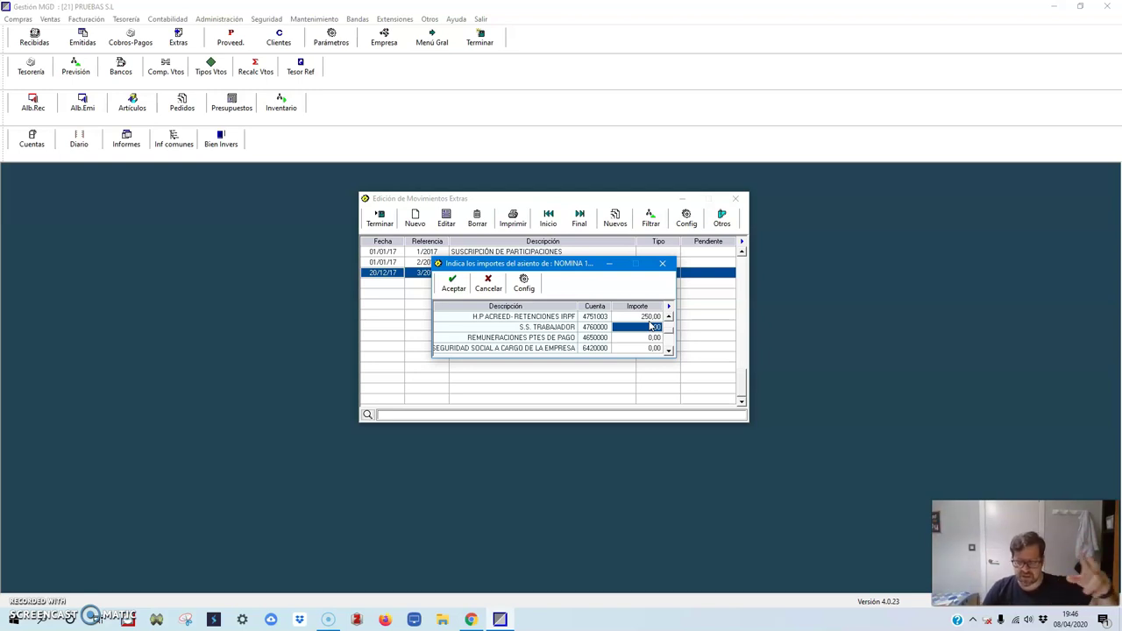
type("600")
key("Return")
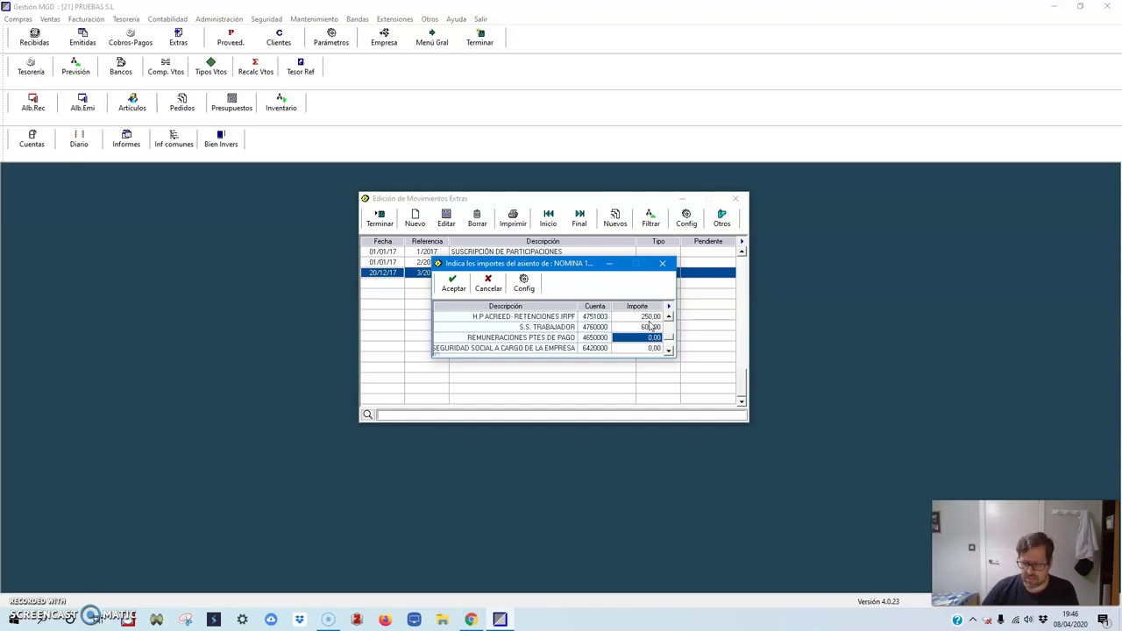
type("1800")
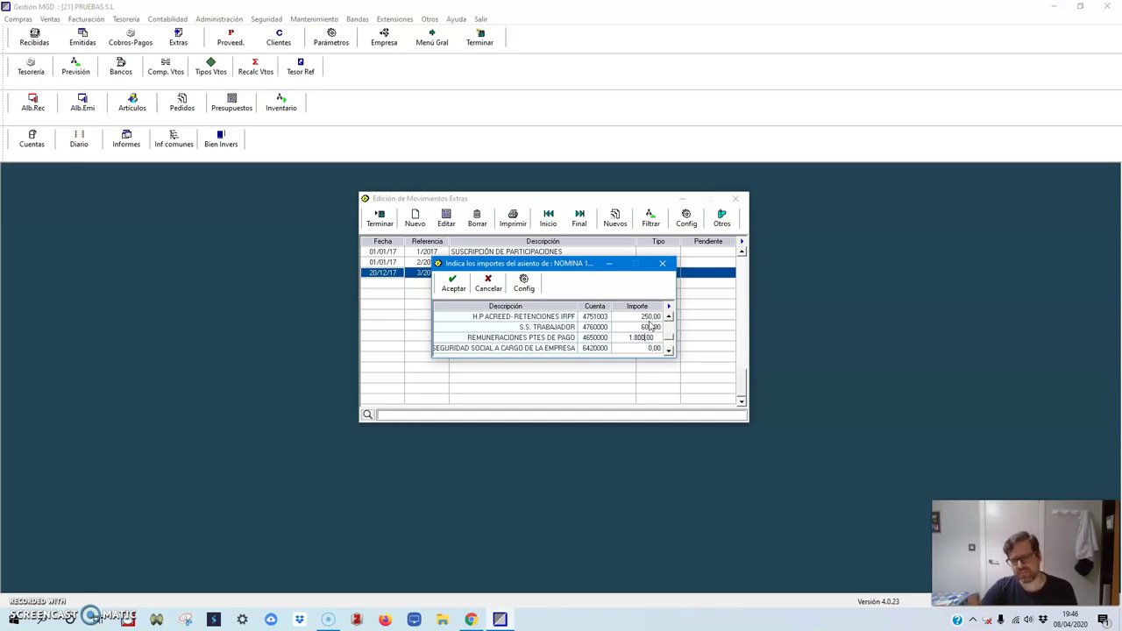
key("Return")
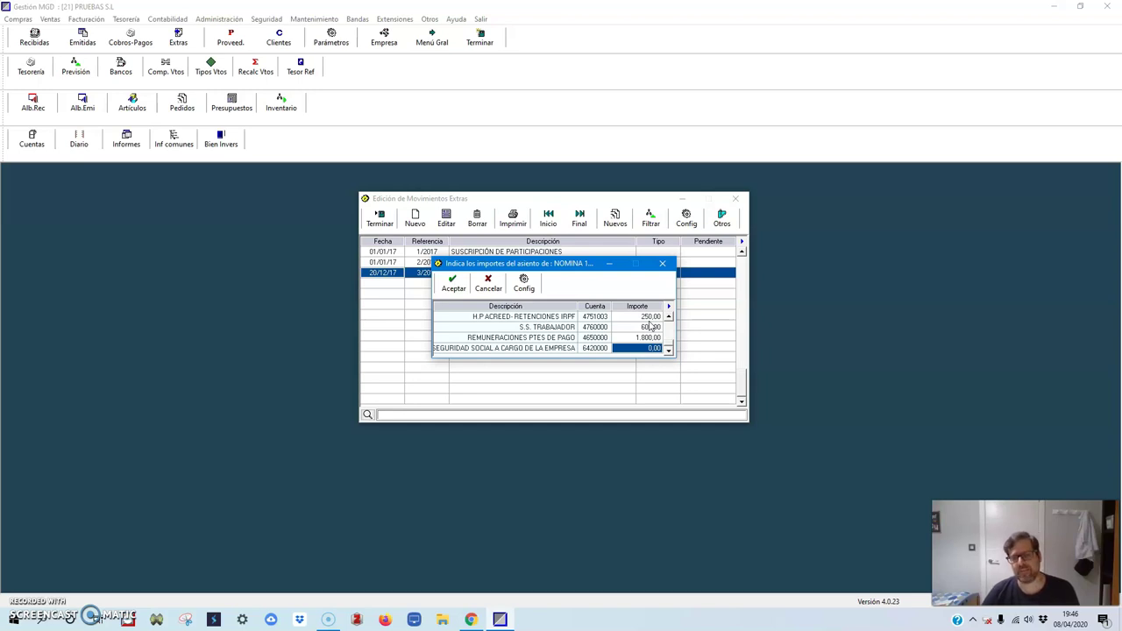
type("400")
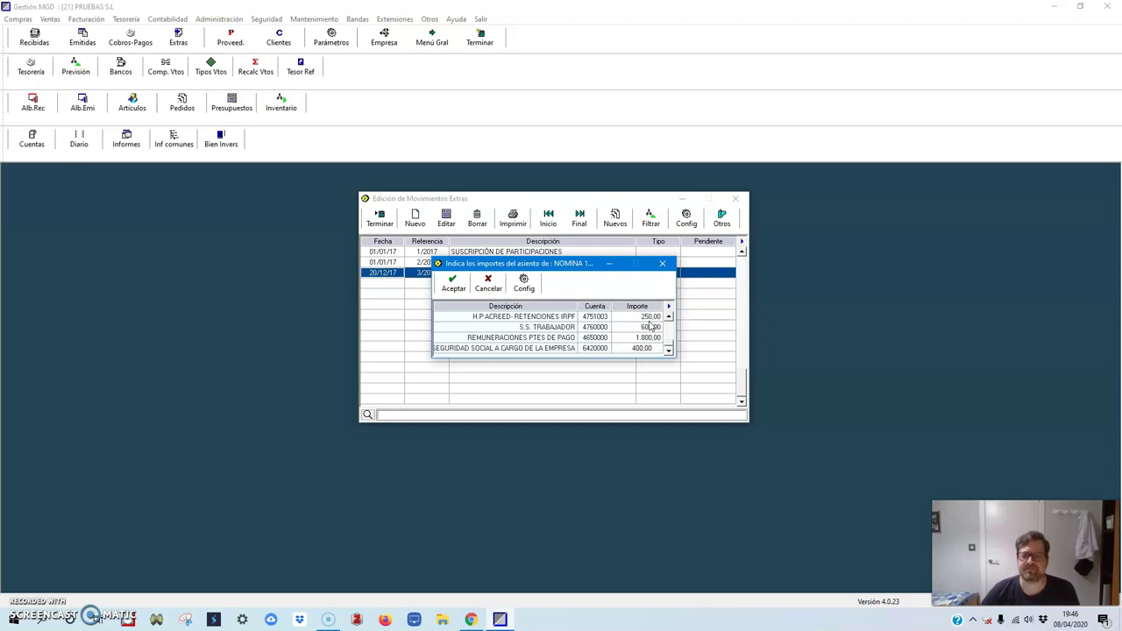
left_click(452, 282)
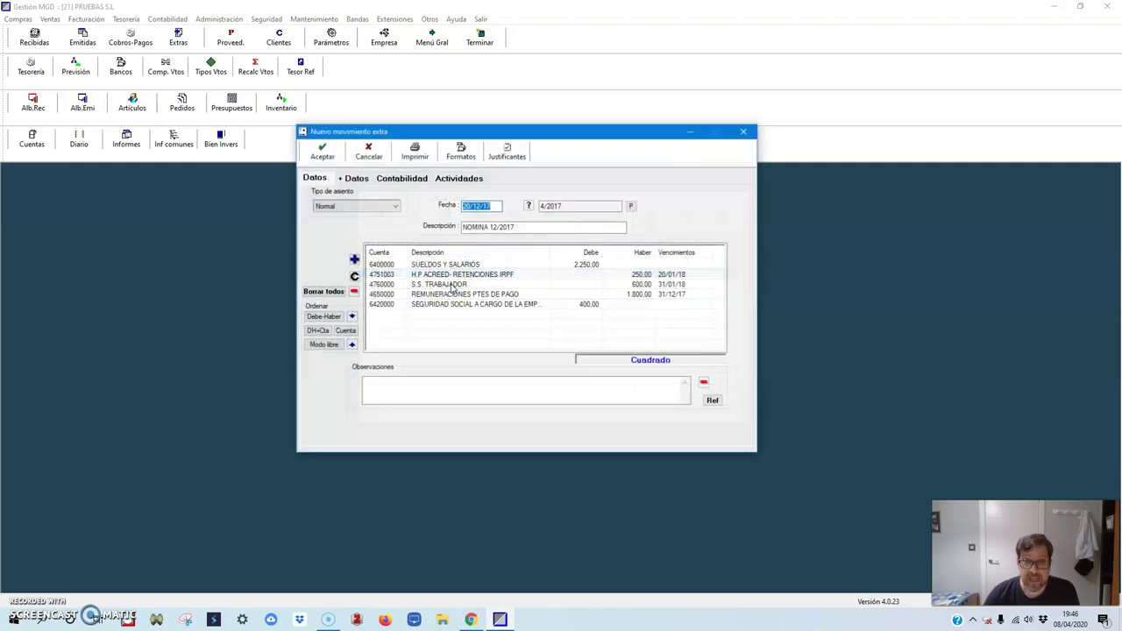
Examine the debit and credit amounts of the NOMINA 12/2017 lines and their accounting entry
left_click(589, 268)
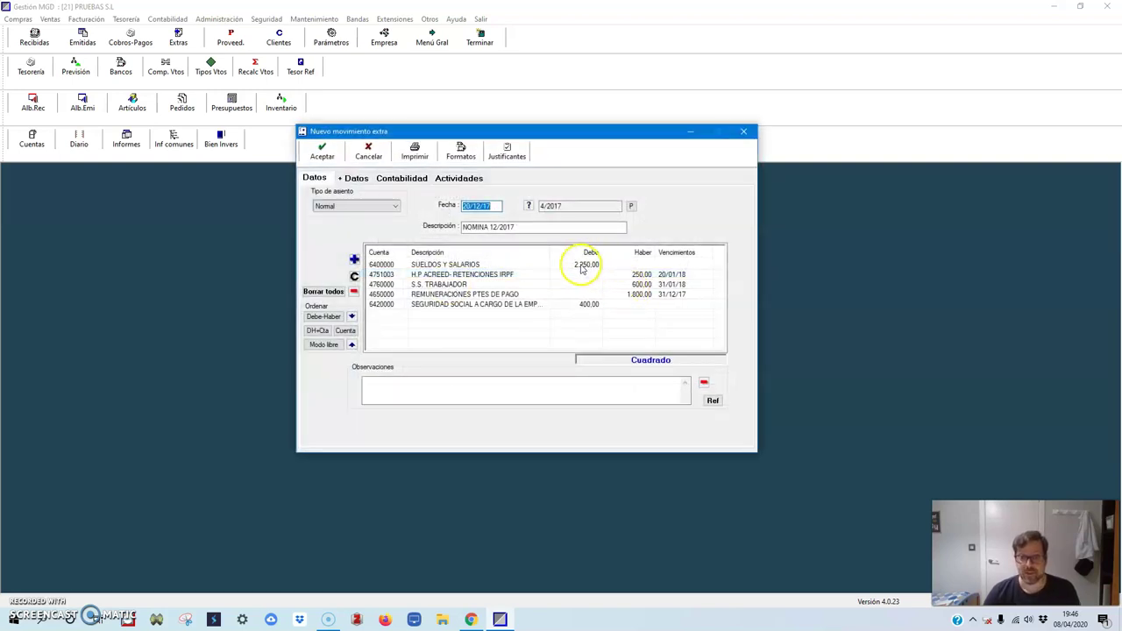
left_click(579, 305)
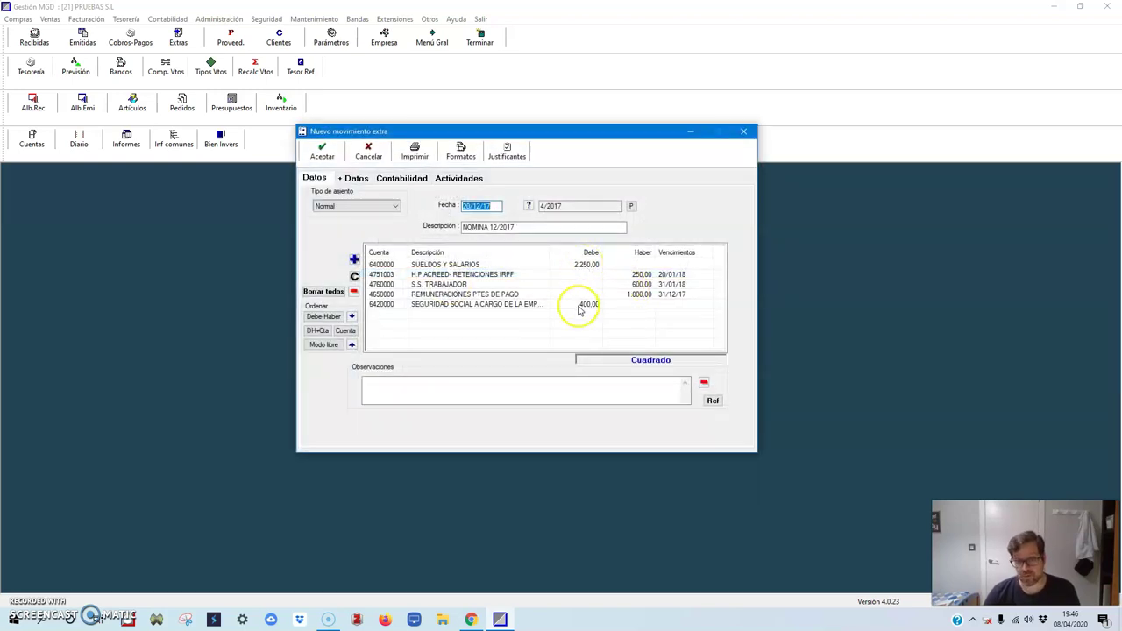
left_click(642, 275)
left_click(643, 286)
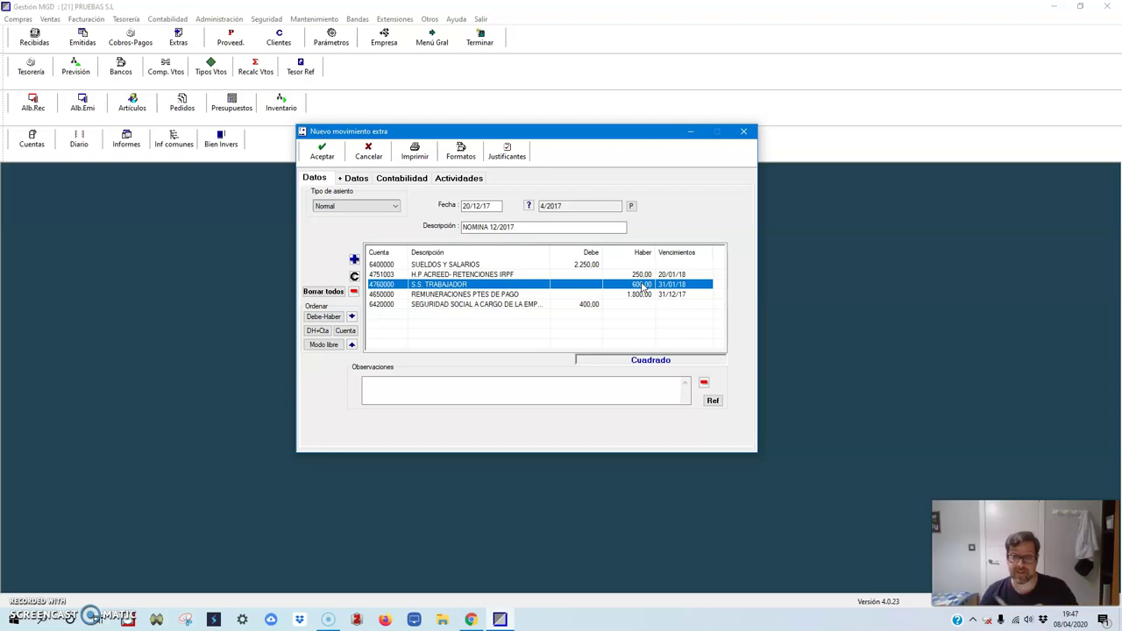
left_click(642, 295)
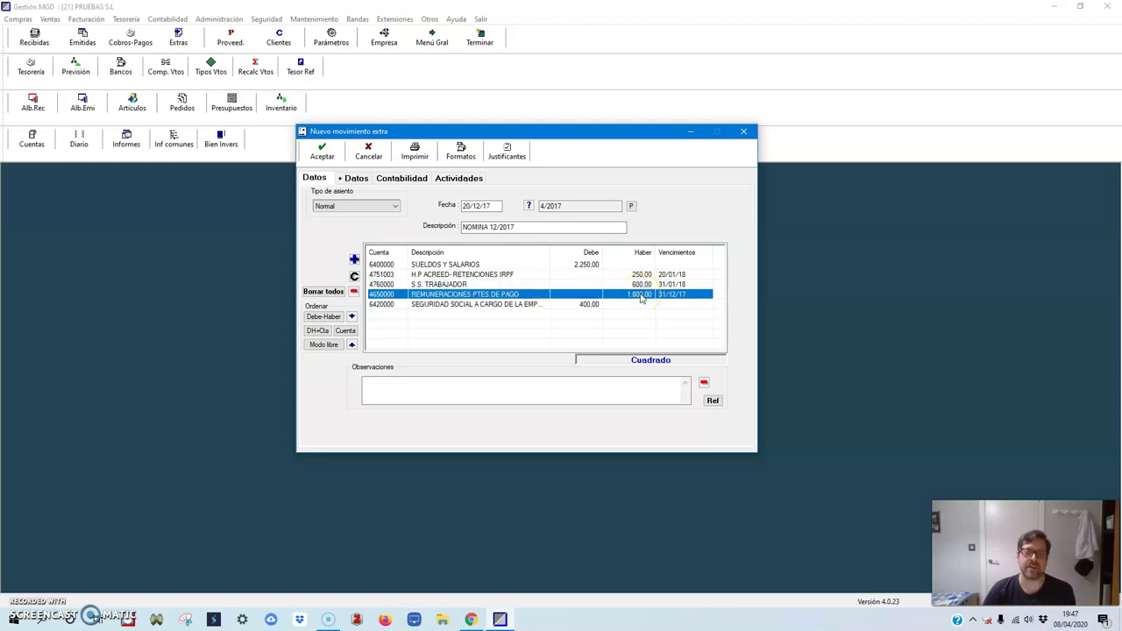
left_click(401, 179)
left_click_drag(504, 279, 498, 306)
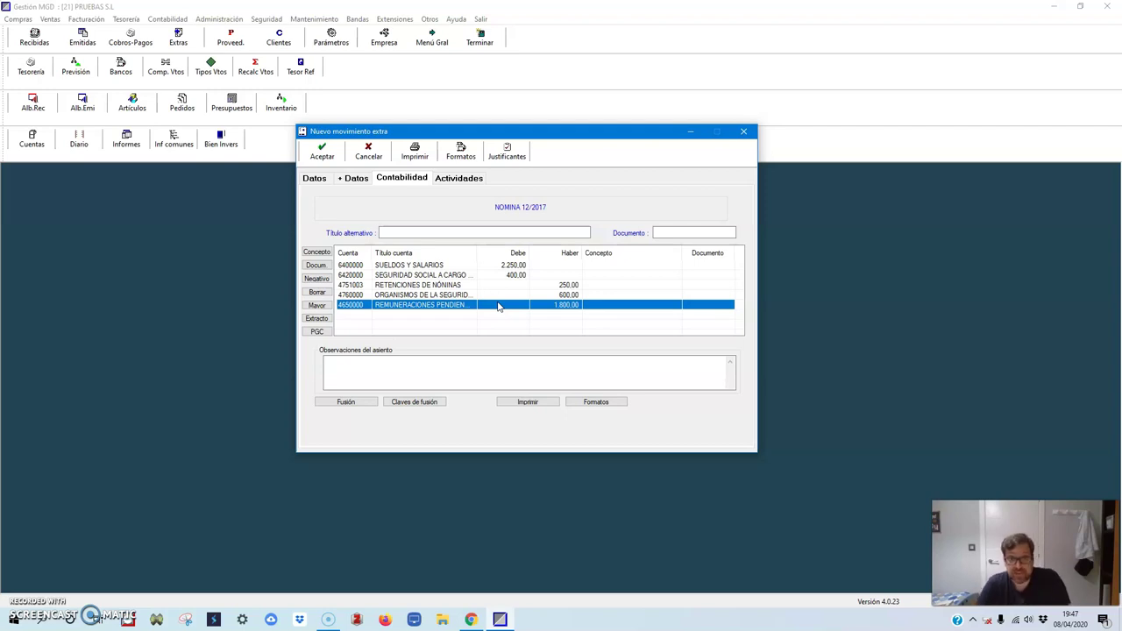
Save the NOMINA 12/2017 movement without entering further ones, check it in the extra movements list and close the list
left_click(321, 156)
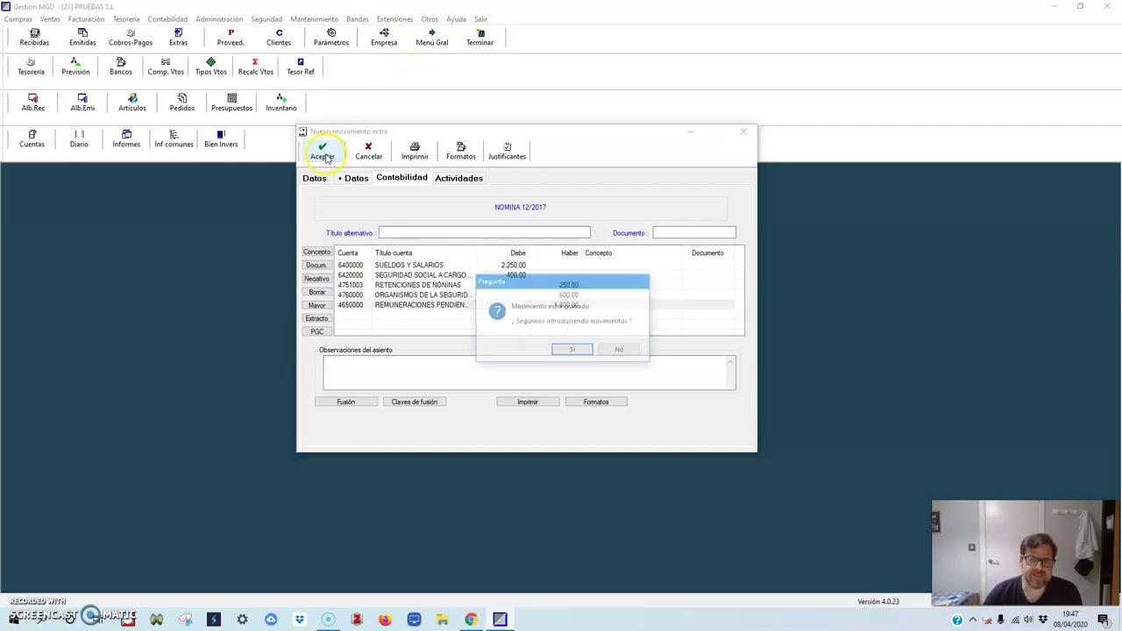
left_click(621, 350)
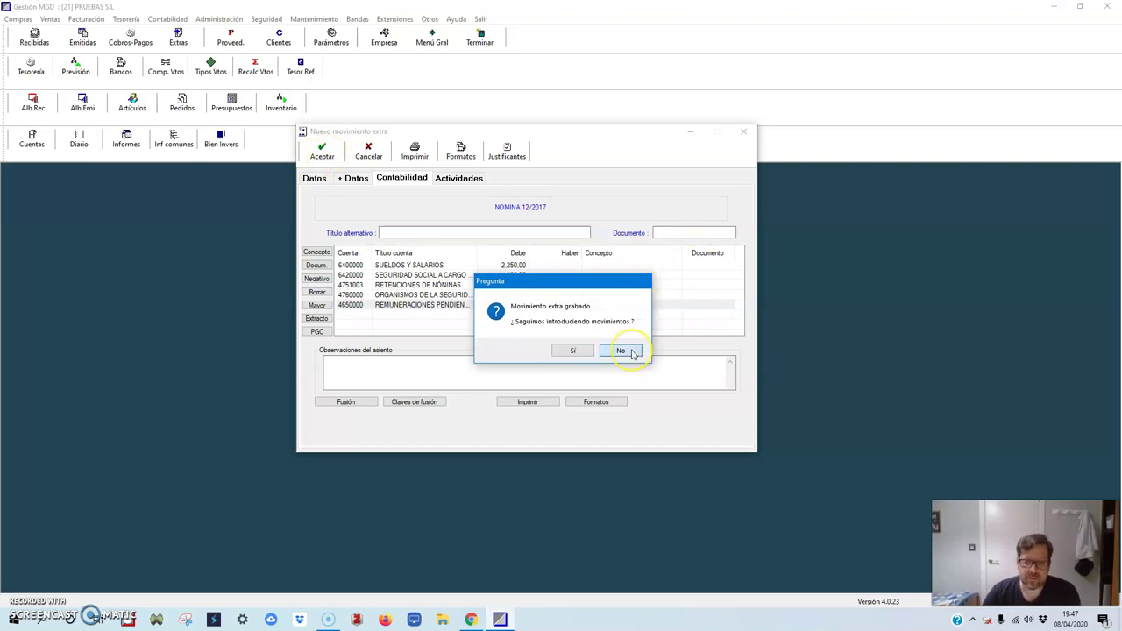
left_click(505, 262)
left_click(506, 275)
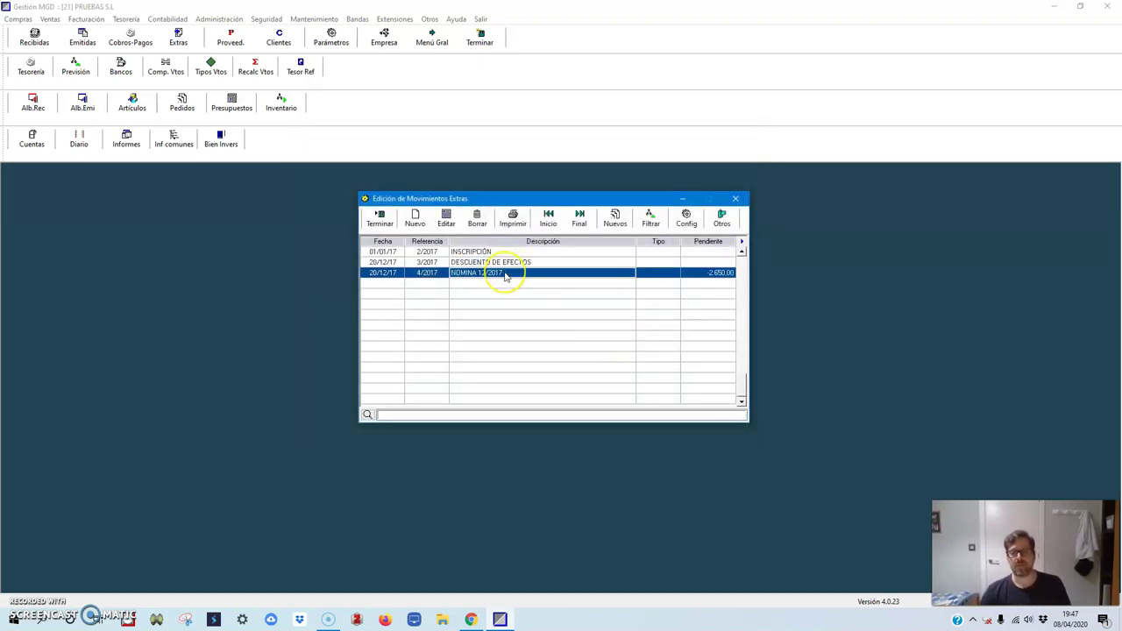
left_click(379, 218)
Review the NOMINA and S. SOCIAL A CARGO DE LA EMPRESA templates offered for a new extra movement, then cancel and close the list
left_click(178, 37)
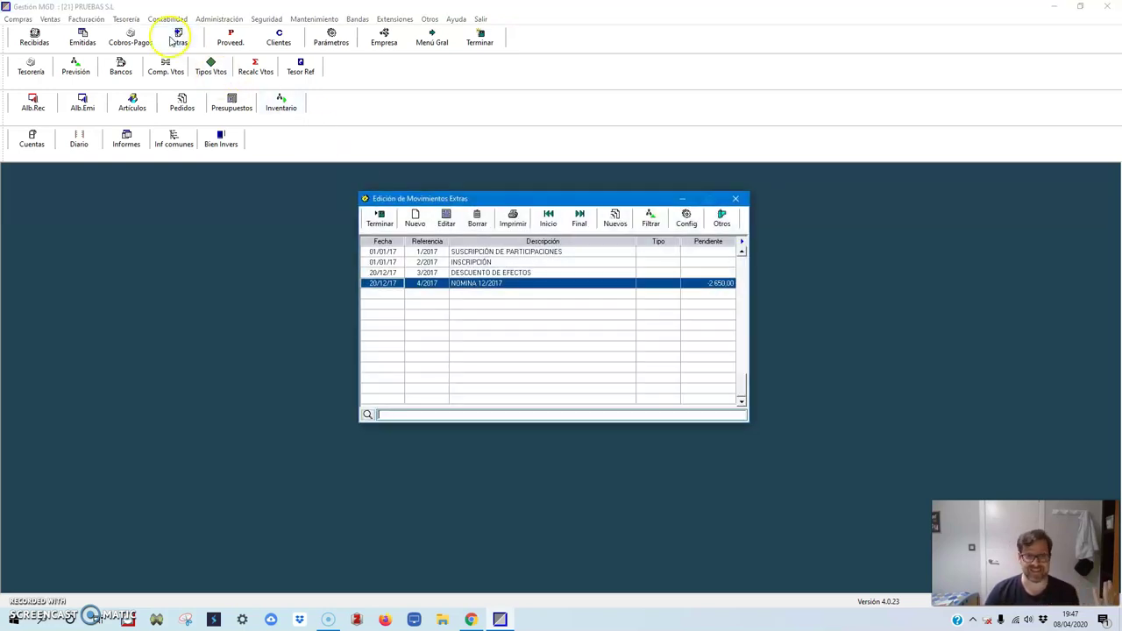
left_click(415, 218)
left_click(618, 272)
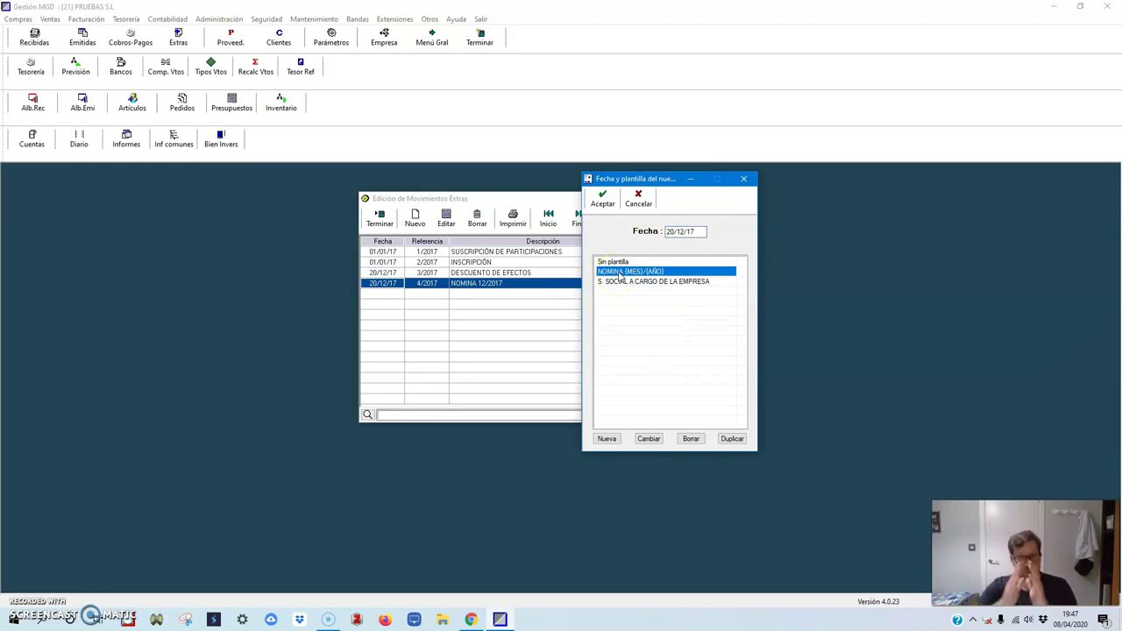
left_click(621, 274)
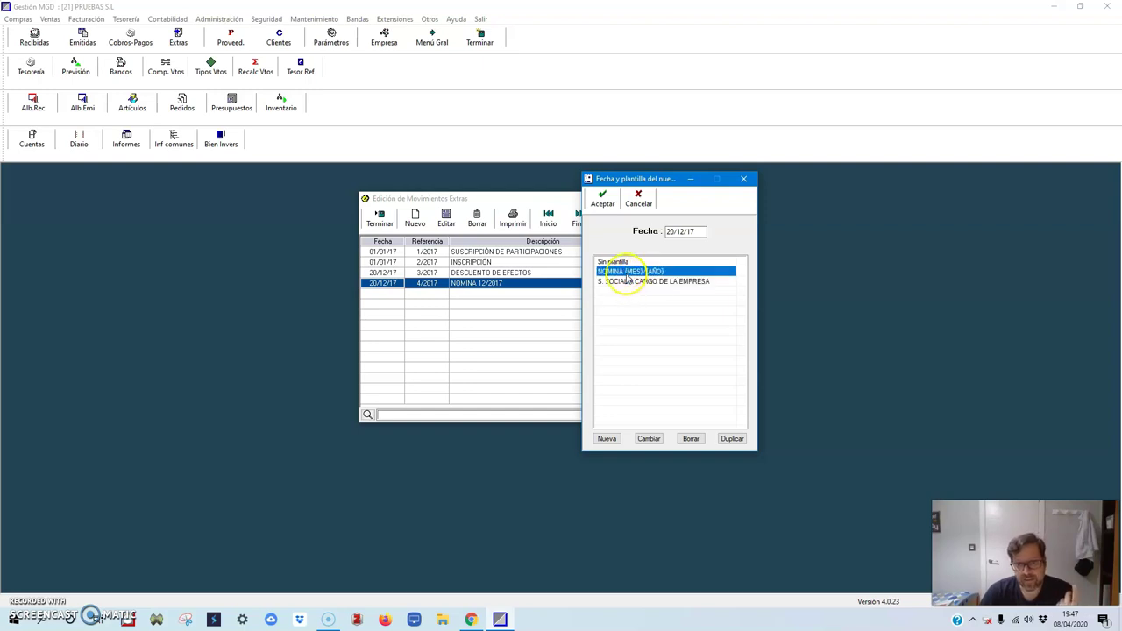
left_click(628, 282)
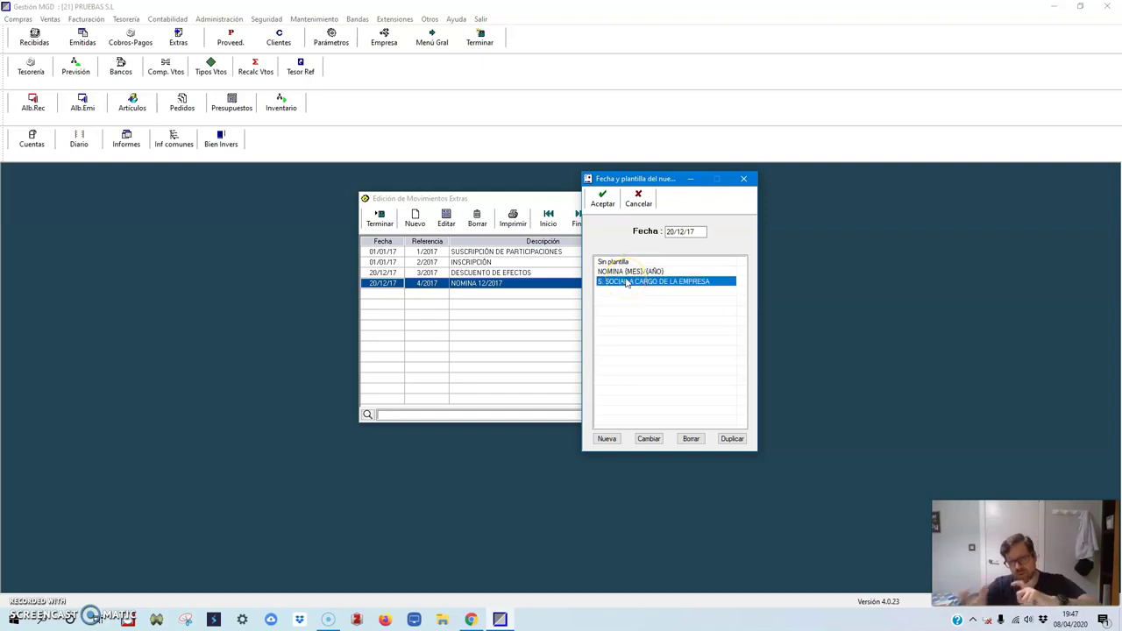
left_click(628, 274)
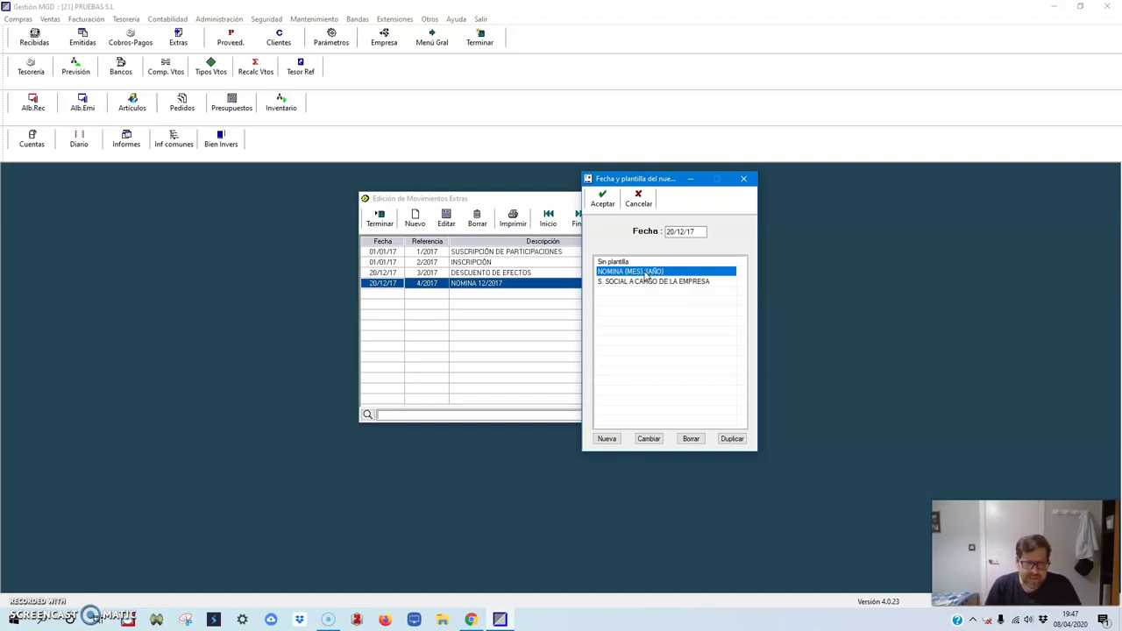
left_click(632, 220)
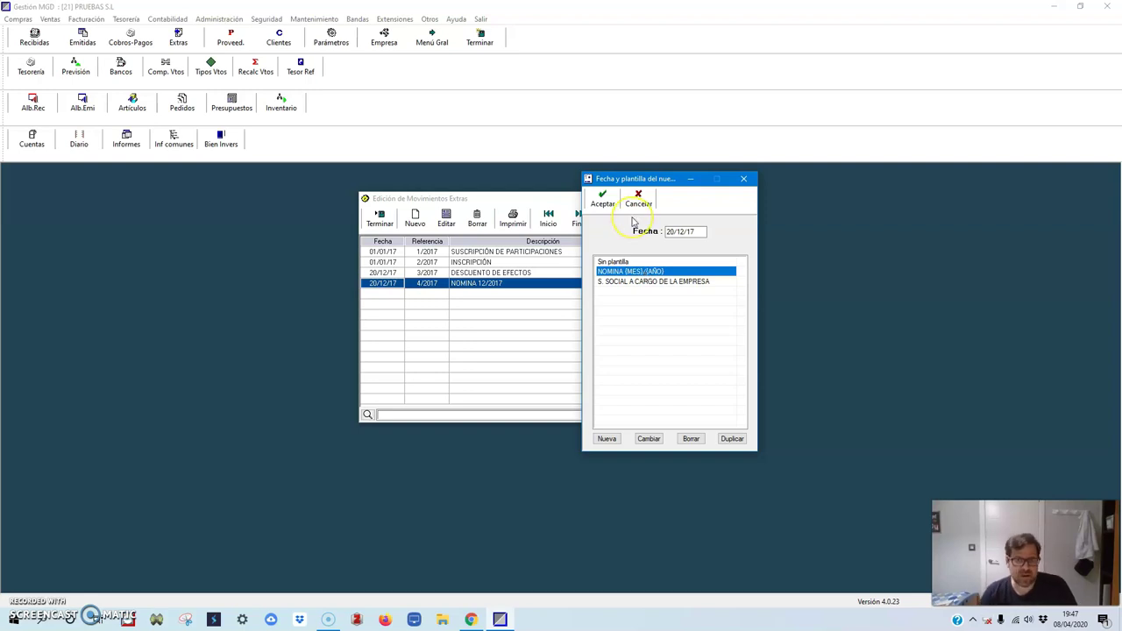
left_click(608, 208)
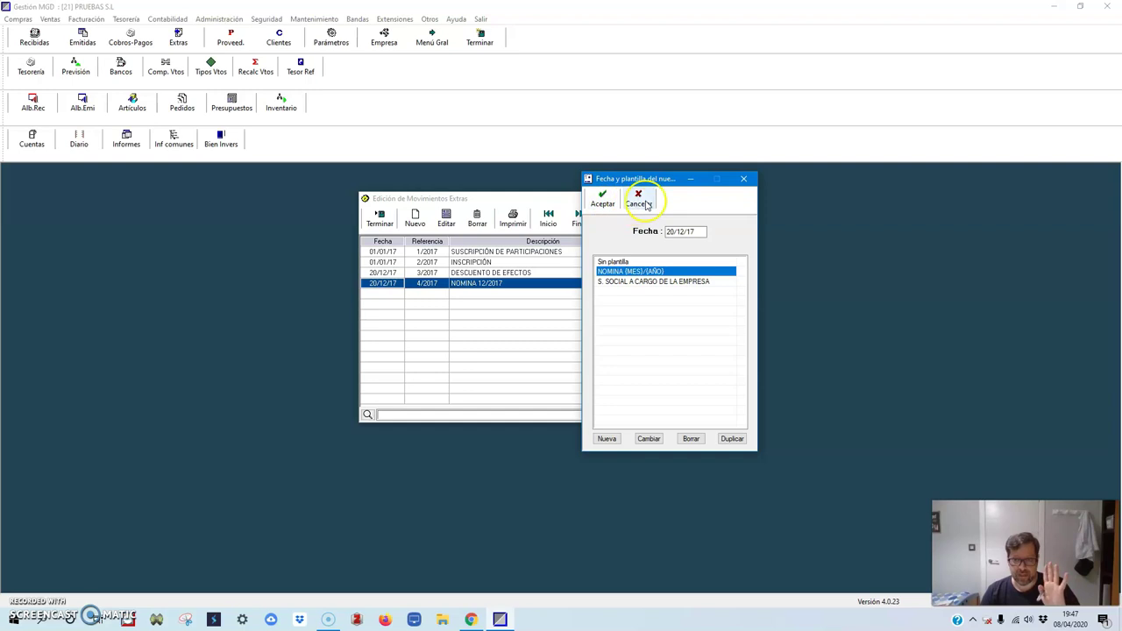
left_click(638, 200)
left_click(391, 221)
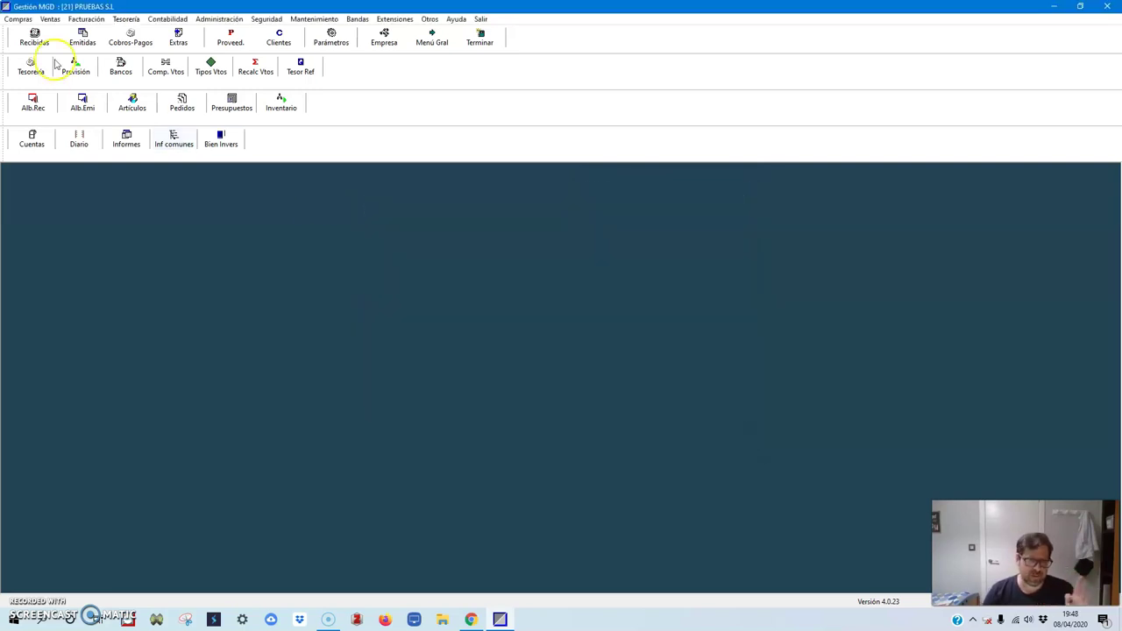
Examine the S.S. TRABAJADOR, IRPF withholding and REMUNERACIONES PTES DE PAGO entries in the due date enquiry and close it
left_click(123, 18)
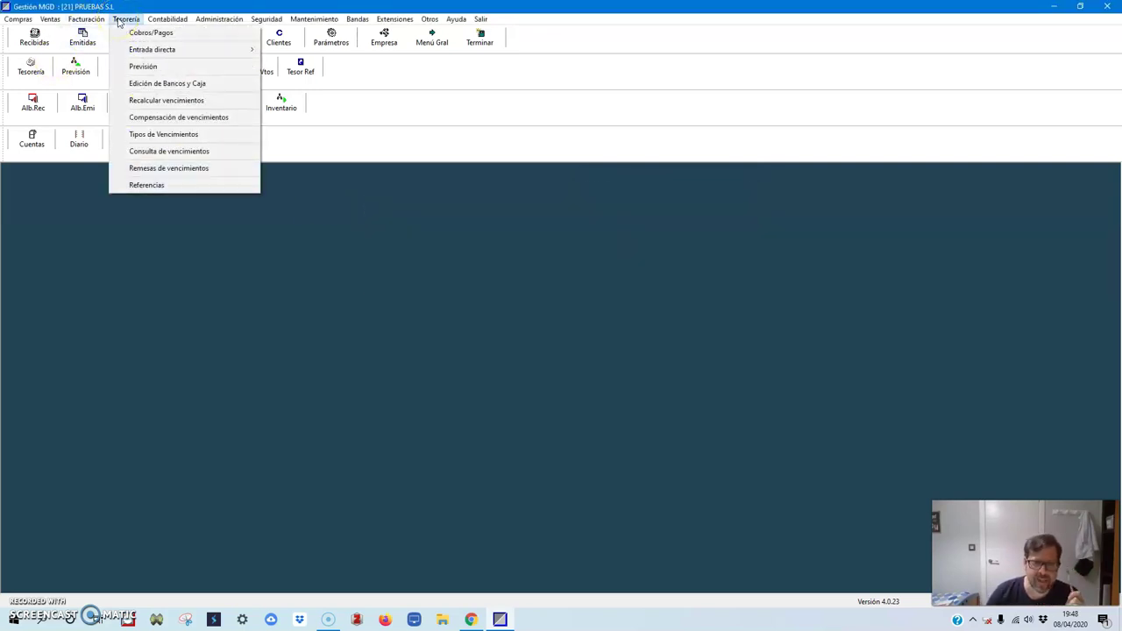
left_click(162, 152)
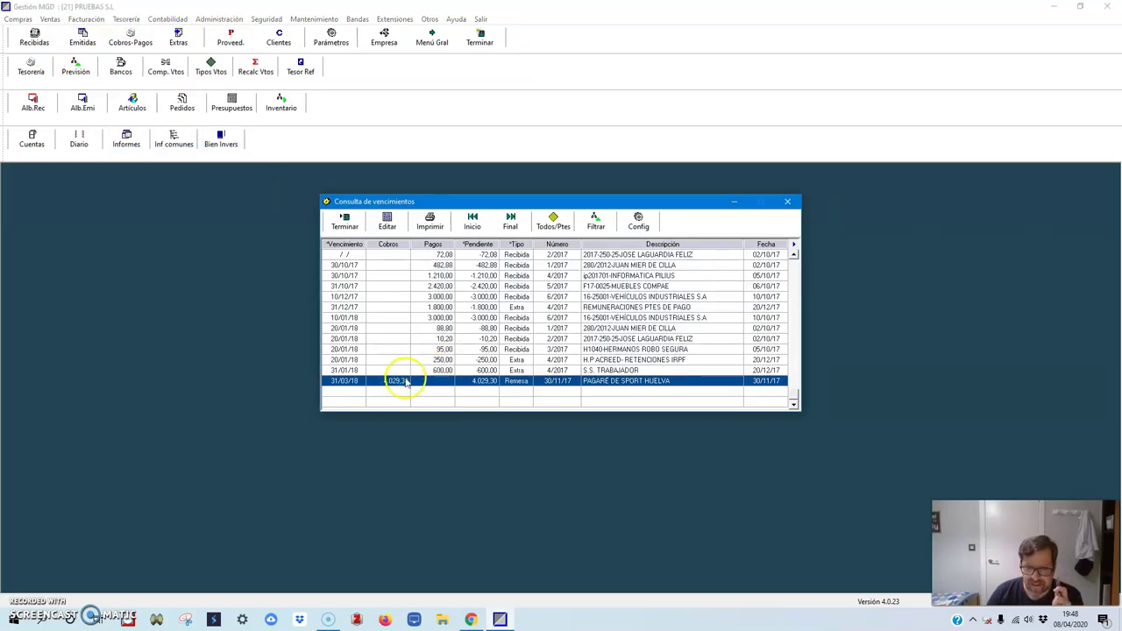
left_click(429, 370)
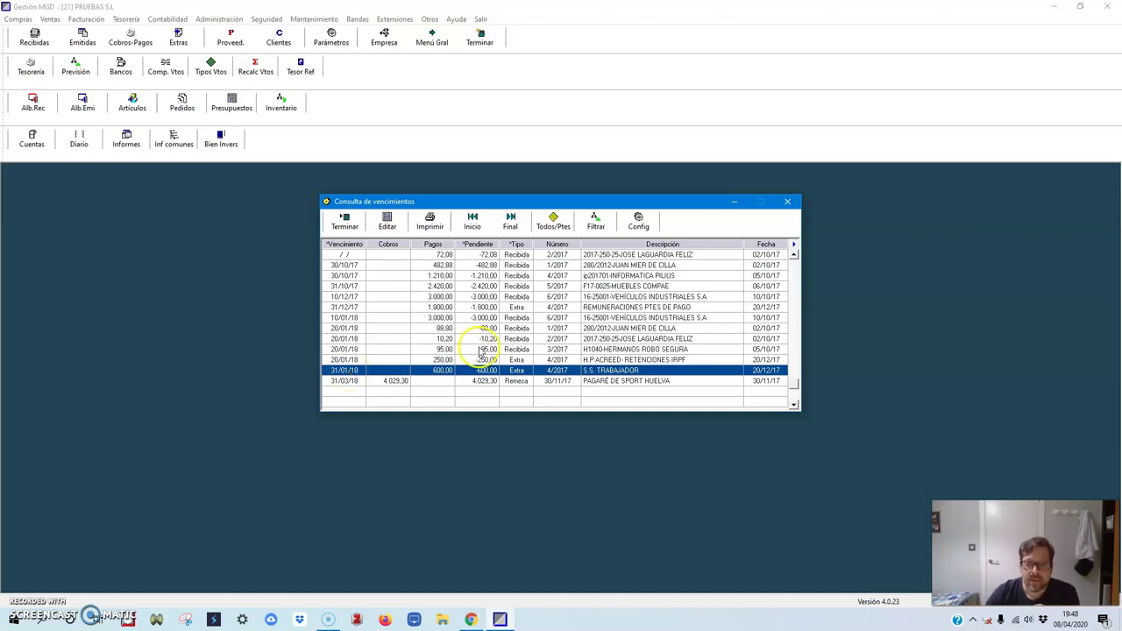
left_click(599, 360)
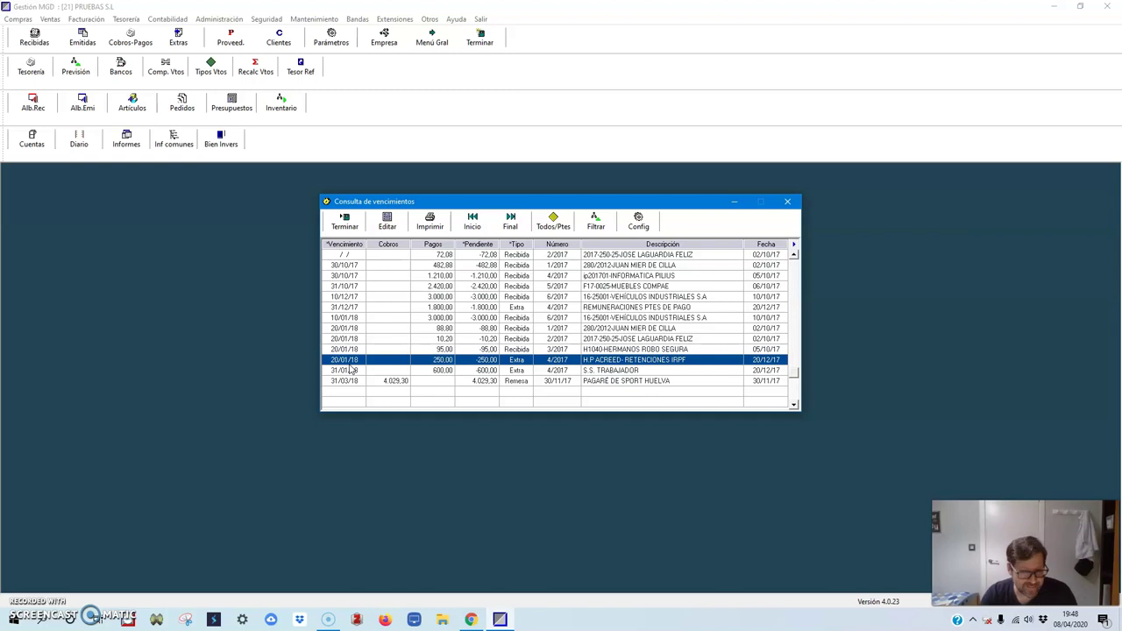
left_click(468, 370)
left_click(463, 360)
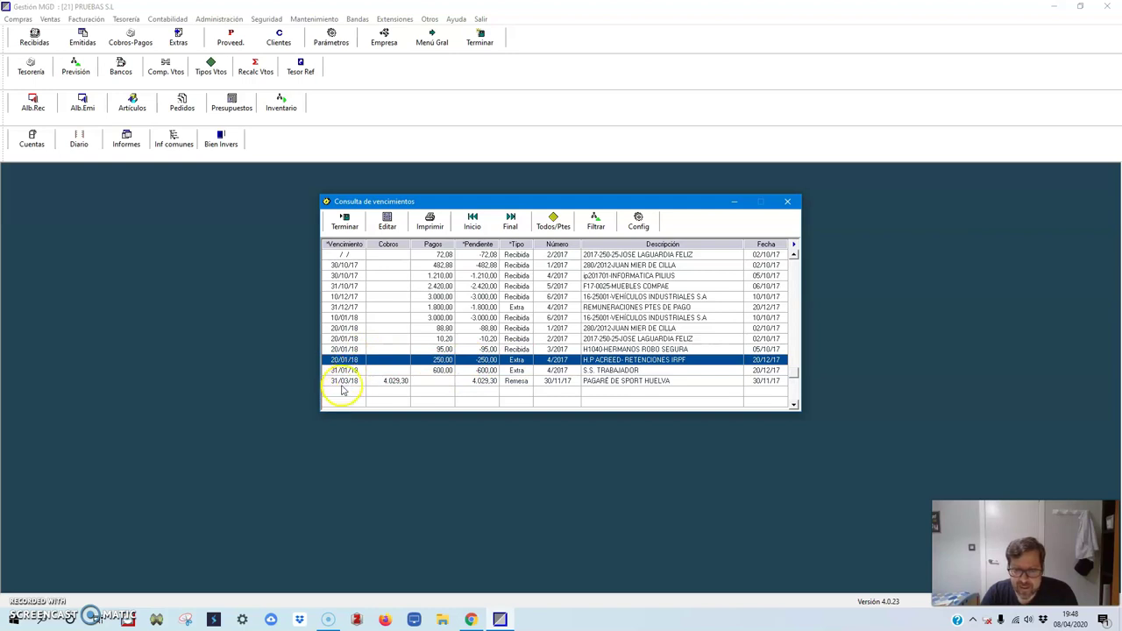
left_click(793, 404)
left_click(793, 404)
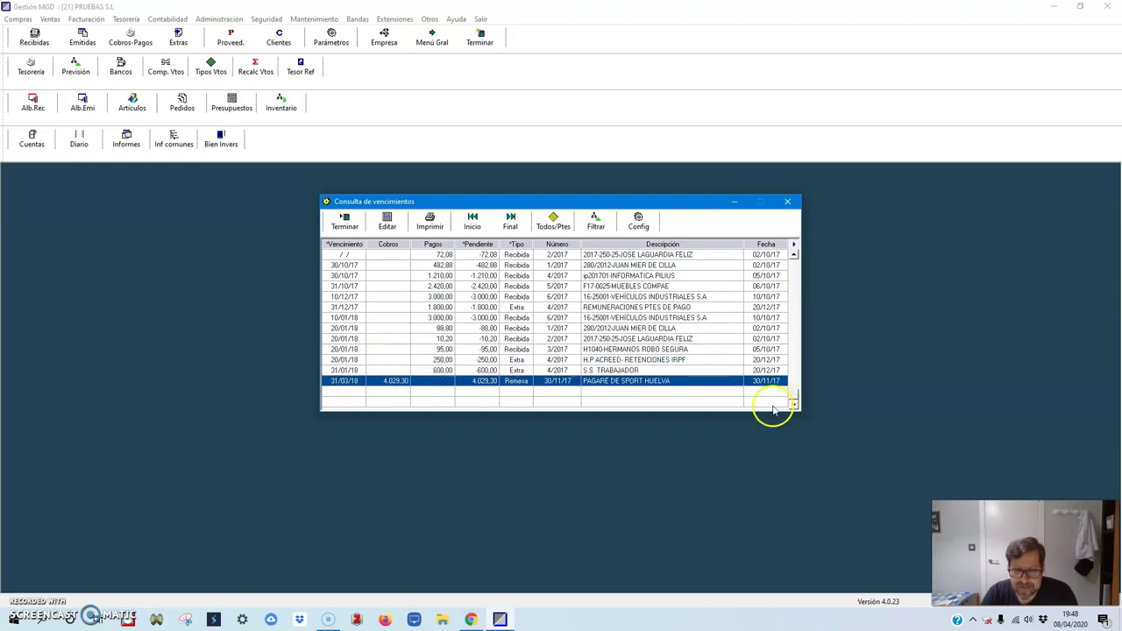
left_click(393, 370)
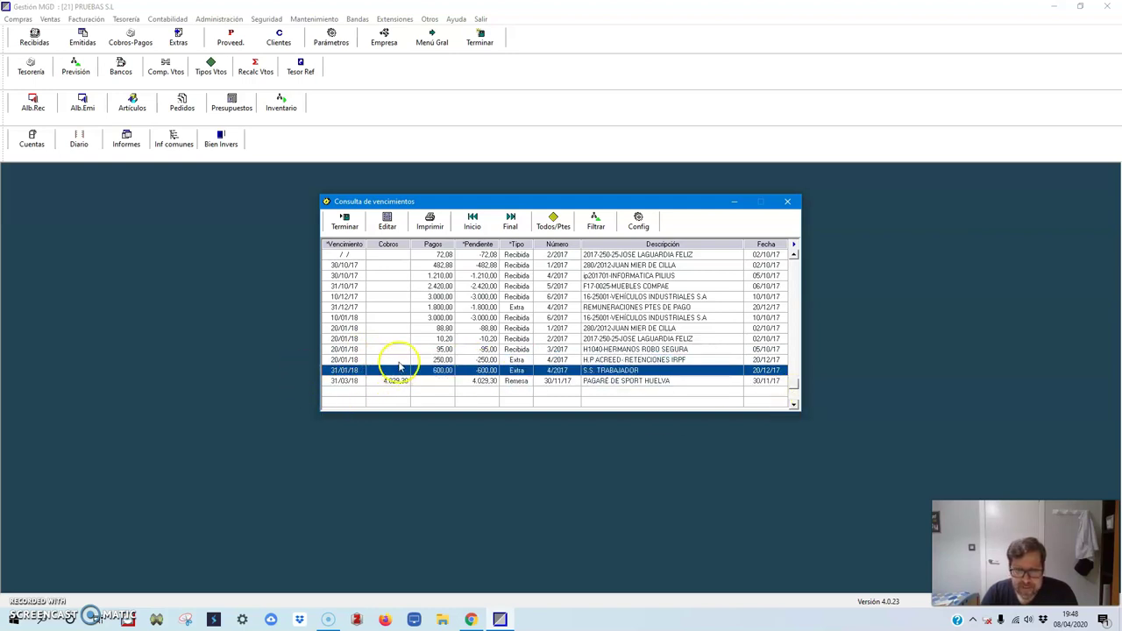
left_click(411, 306)
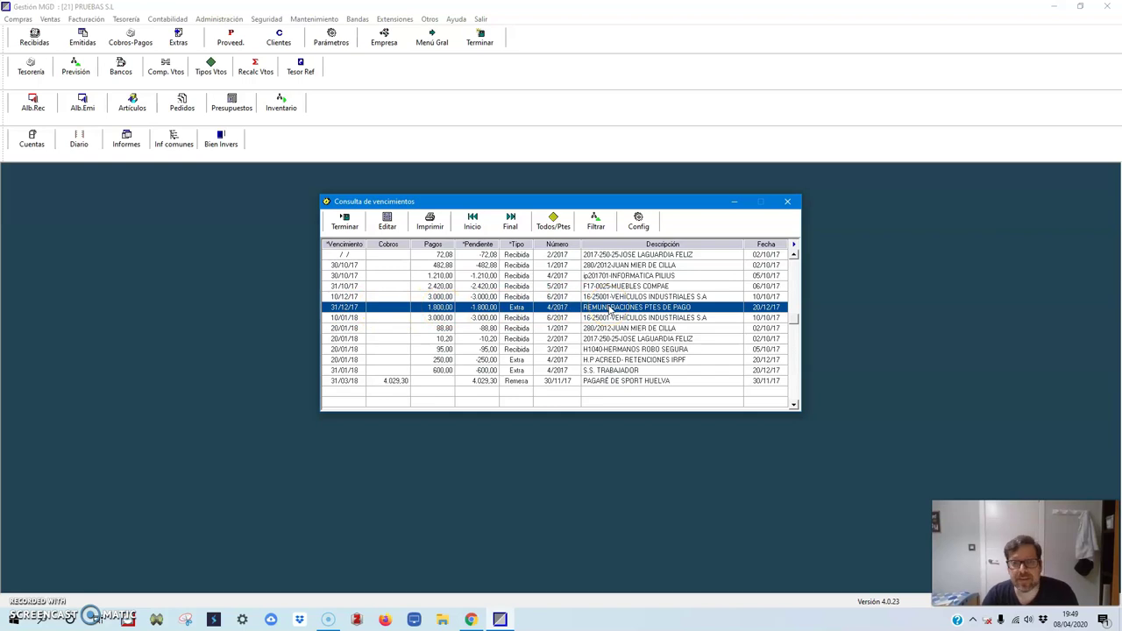
left_click(362, 304)
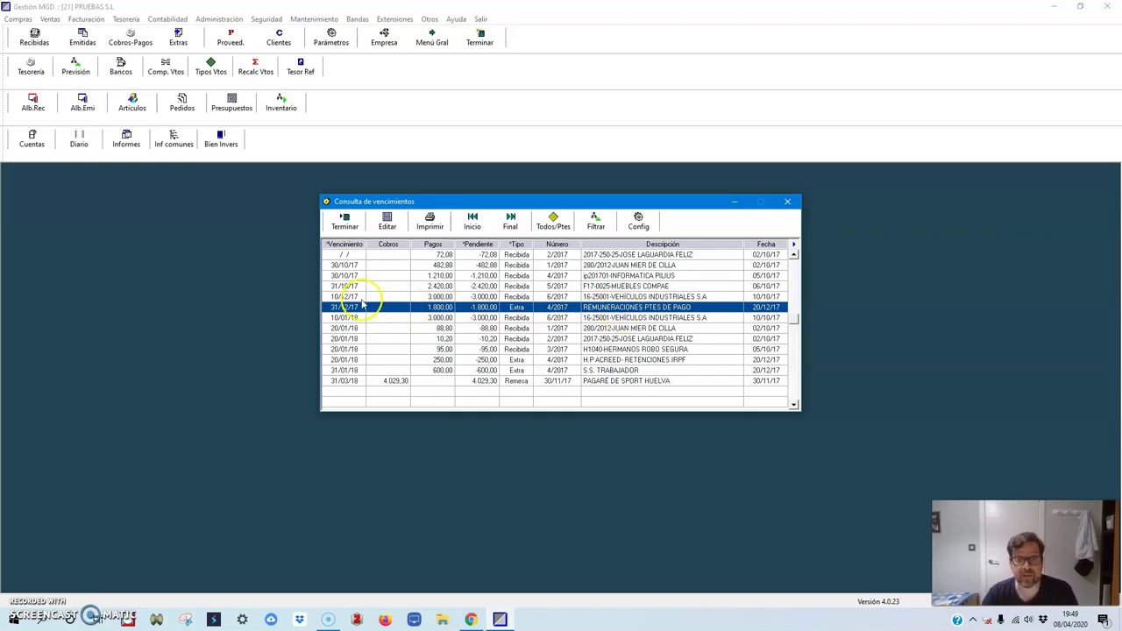
left_click(344, 221)
Start a new CAJA RURAL DE GRANADA treasury movement dated 30/12/17 and list all pending due dates
left_click(126, 37)
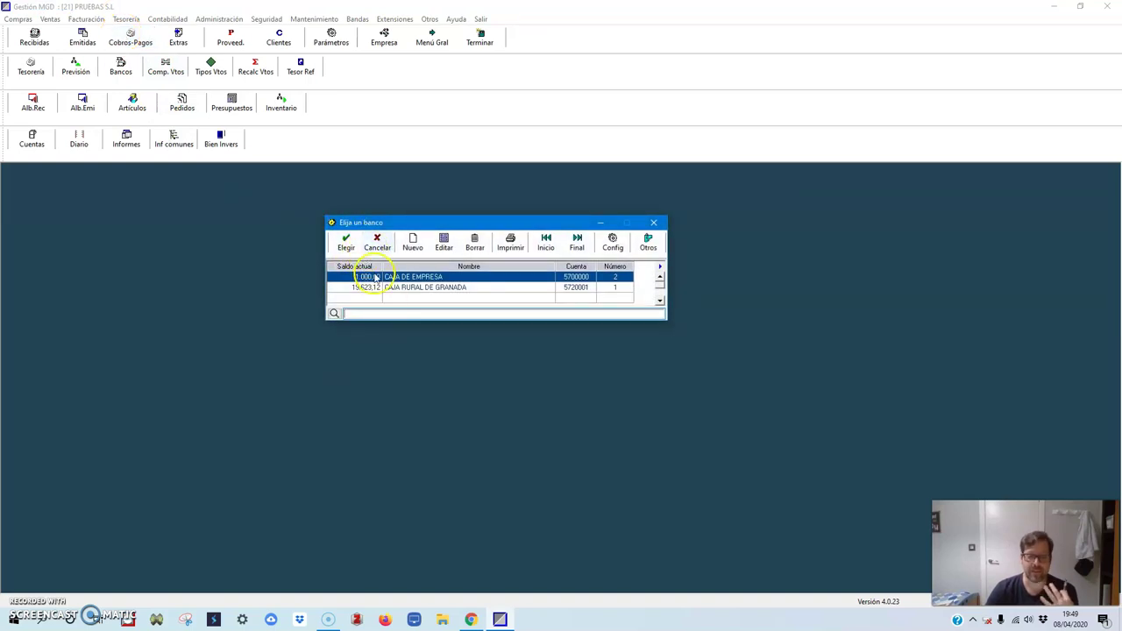
left_click(399, 289)
double_click(399, 291)
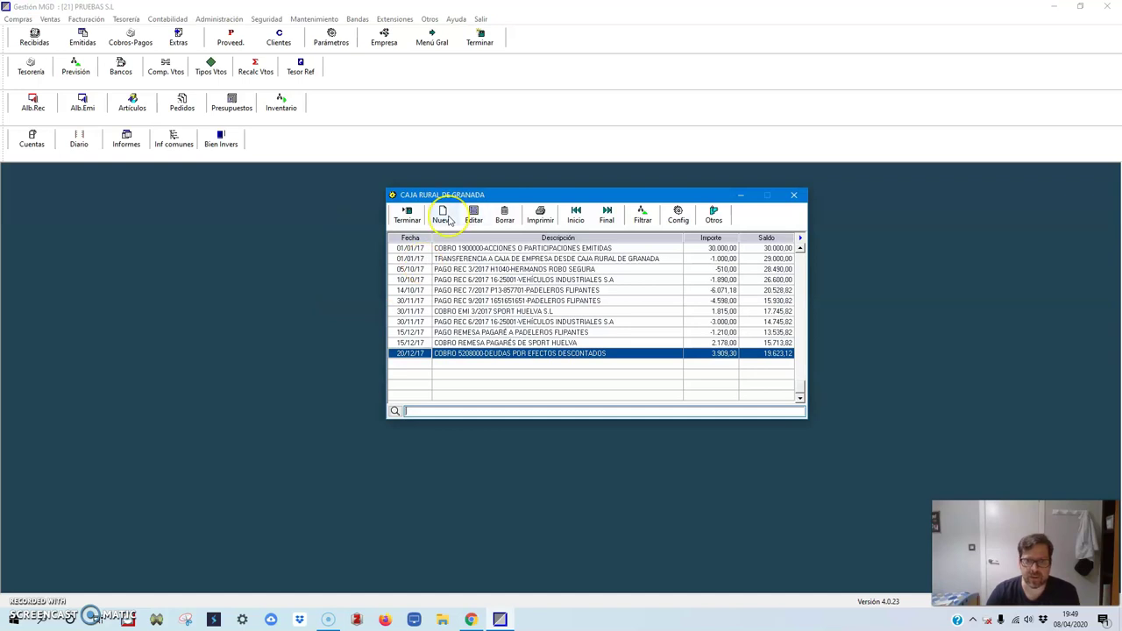
left_click(446, 215)
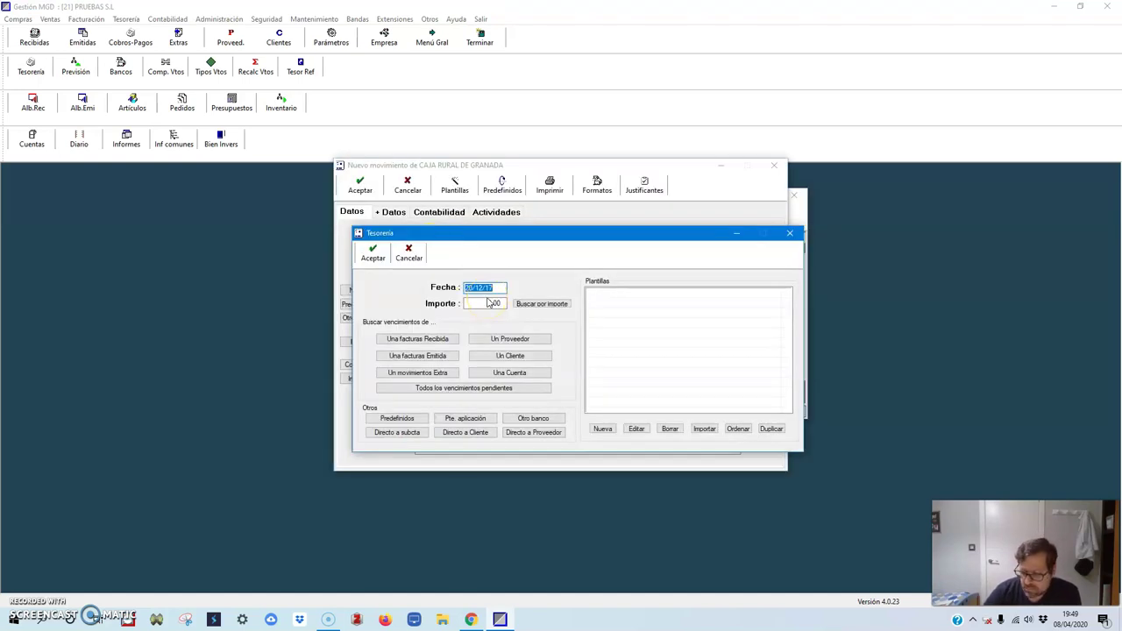
type("3")
type("1217")
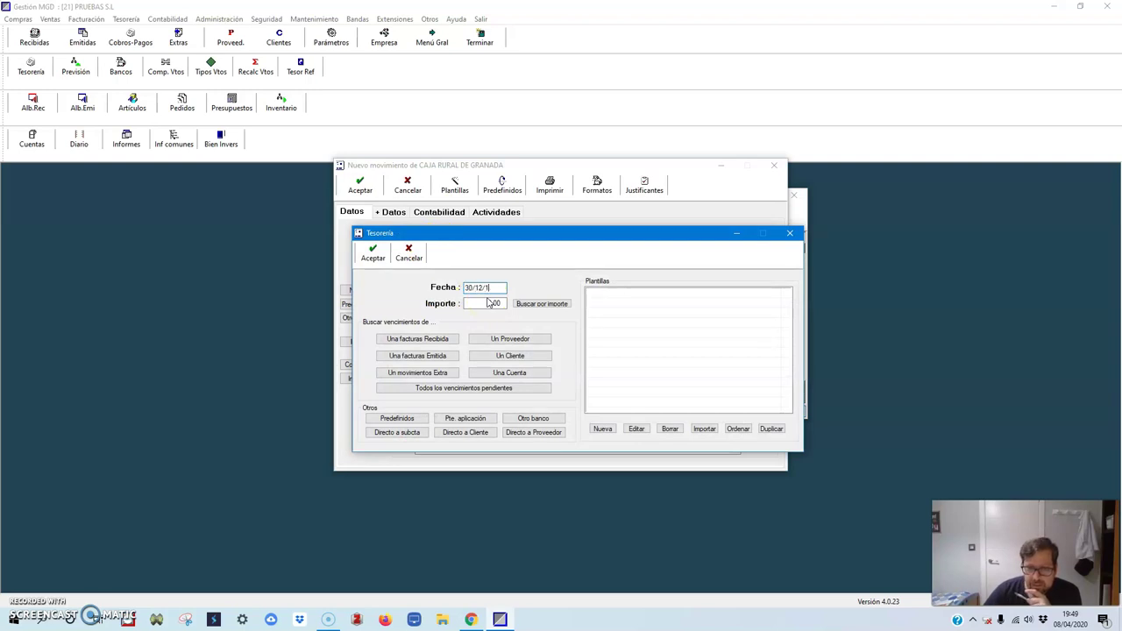
left_click(446, 391)
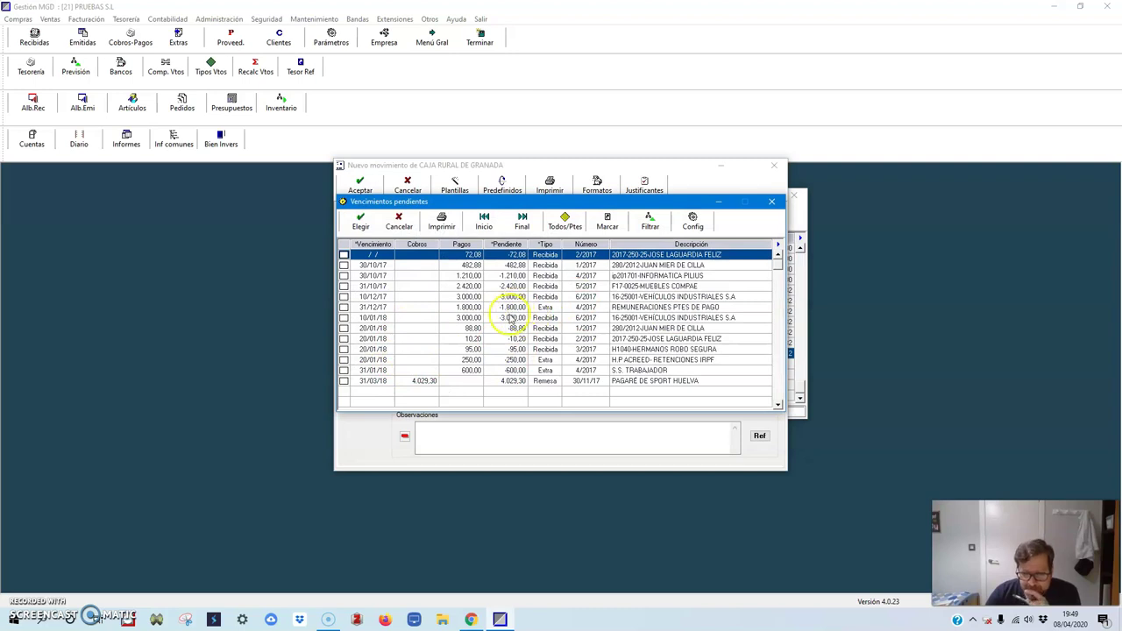
Pay the REMUNERACIONES PTES DE PAGO due date, check its accounting entry, save the movement and close the bank windows
left_click(344, 307)
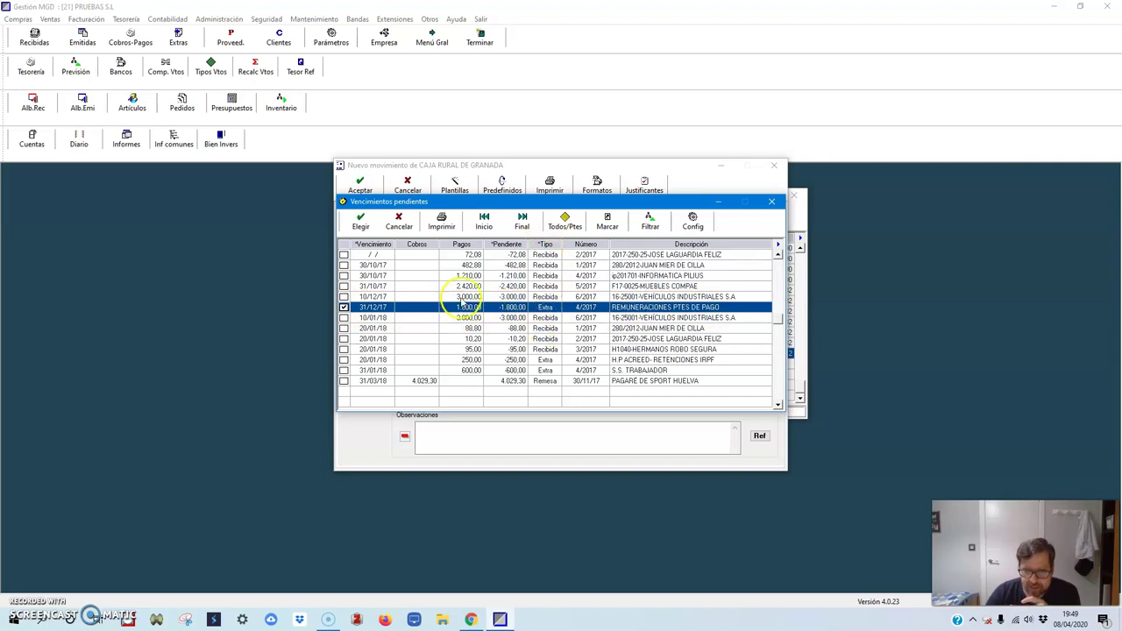
left_click(362, 220)
left_click(359, 224)
left_click(368, 311)
left_click(347, 320)
left_click(273, 224)
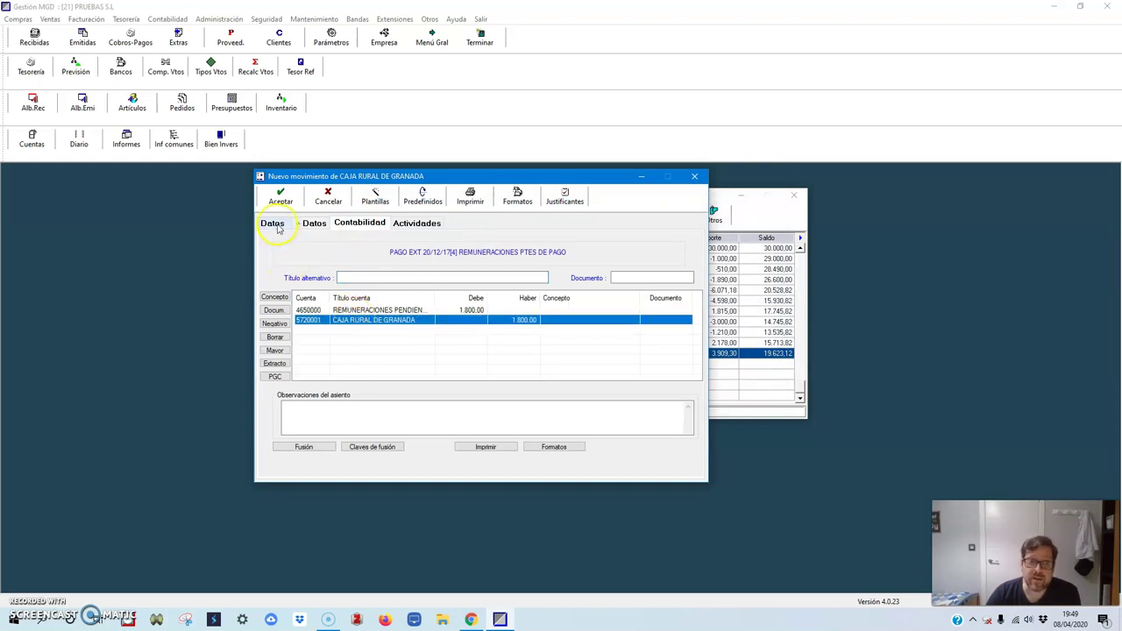
left_click(280, 195)
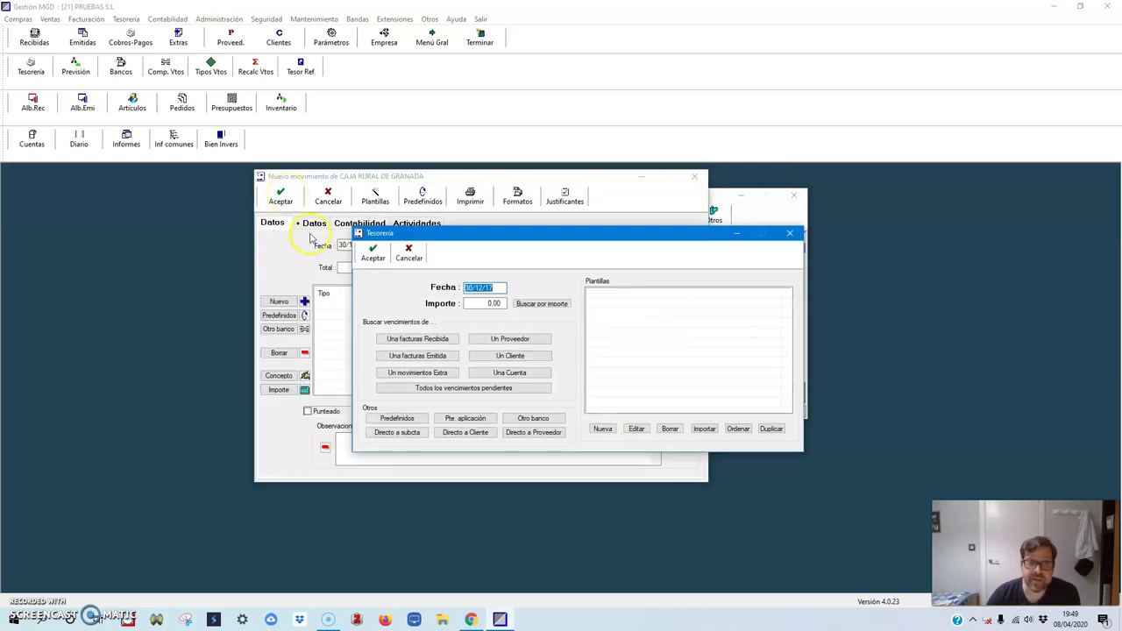
left_click(408, 251)
left_click(390, 214)
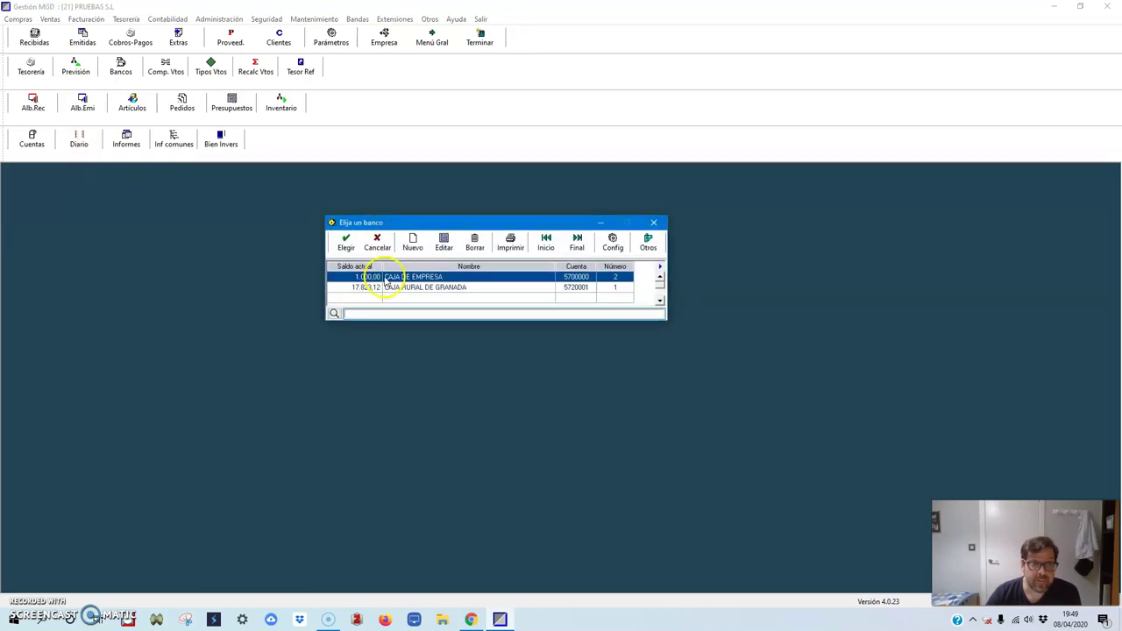
left_click(377, 242)
Review the NOMINA 12/2017 entry and the REMUNERACIONES payment entry in the accounting journal, then close it
left_click(79, 144)
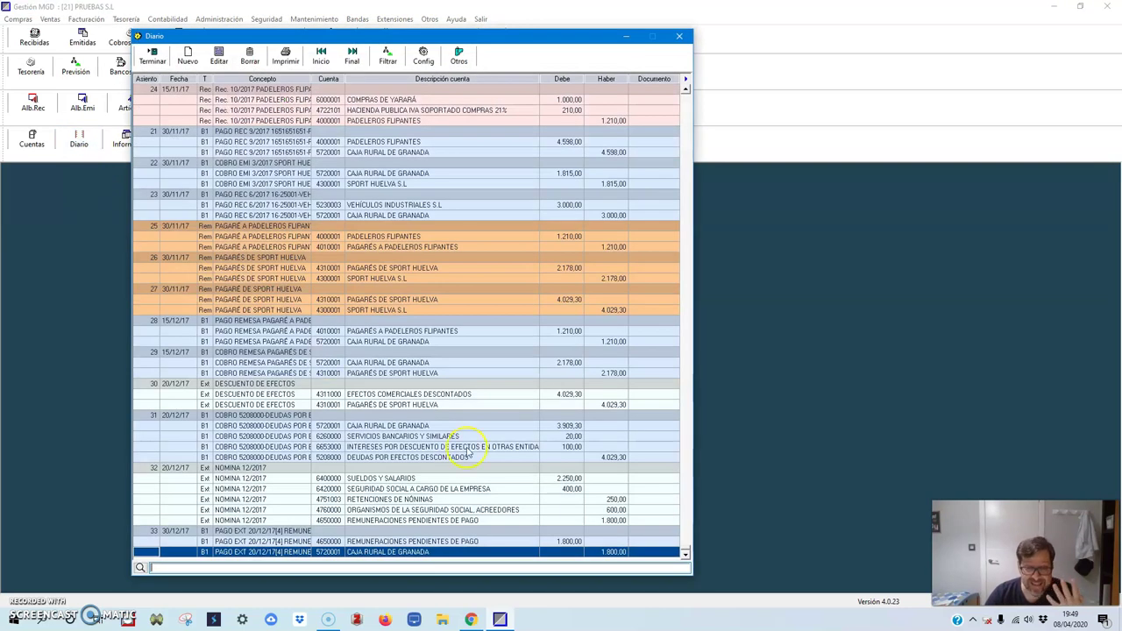
left_click(361, 478)
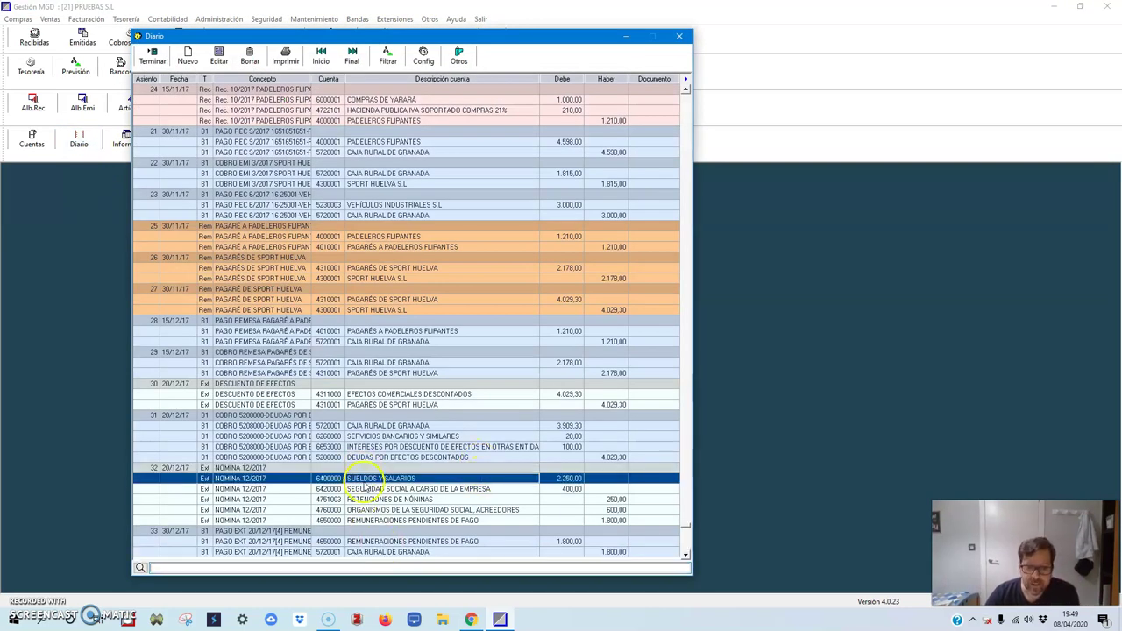
left_click(366, 521)
left_click(372, 541)
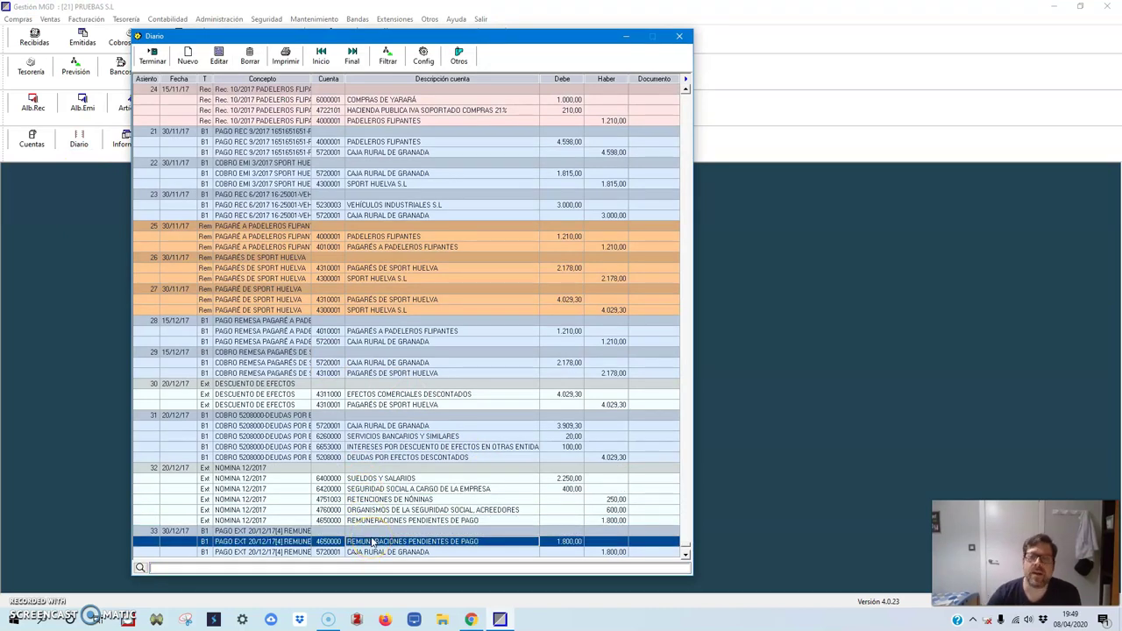
left_click(151, 55)
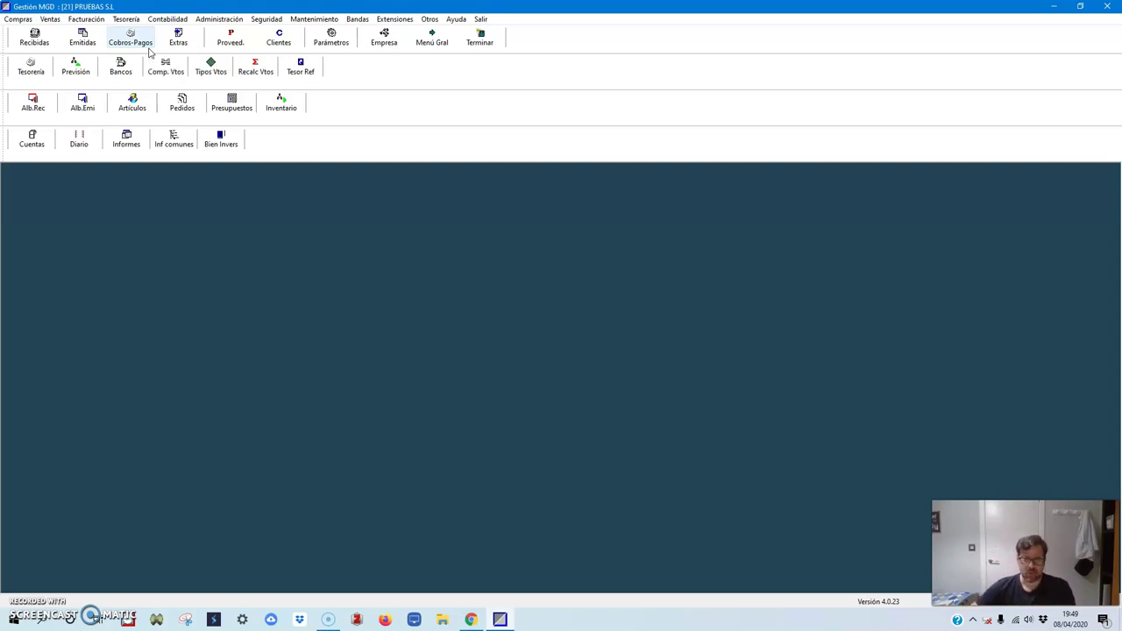
left_click(147, 50)
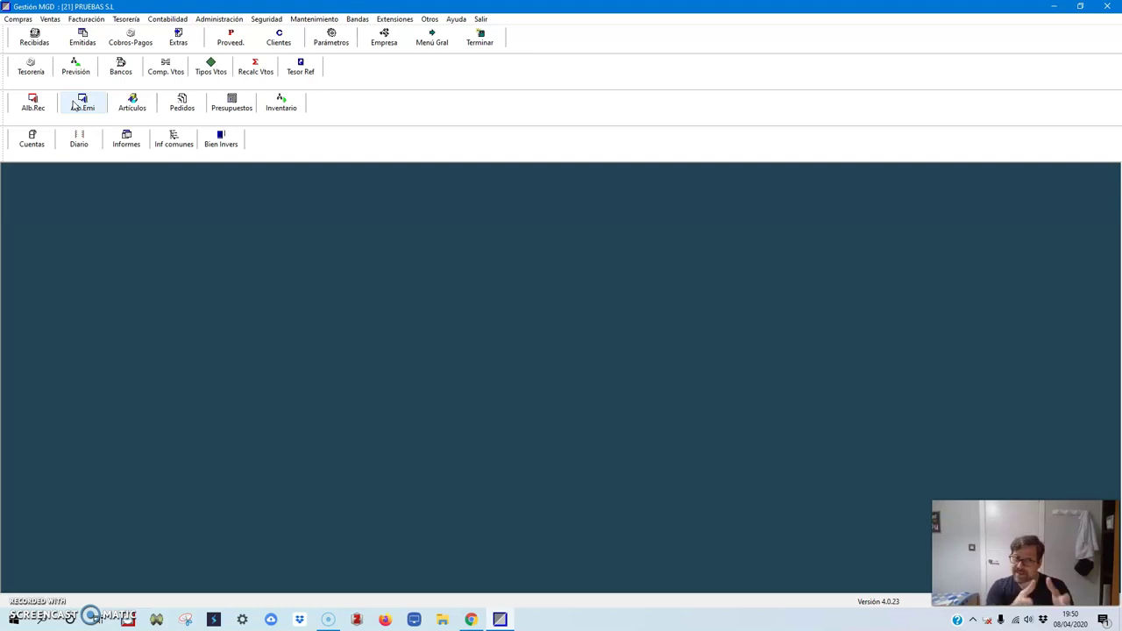
left_click(76, 104)
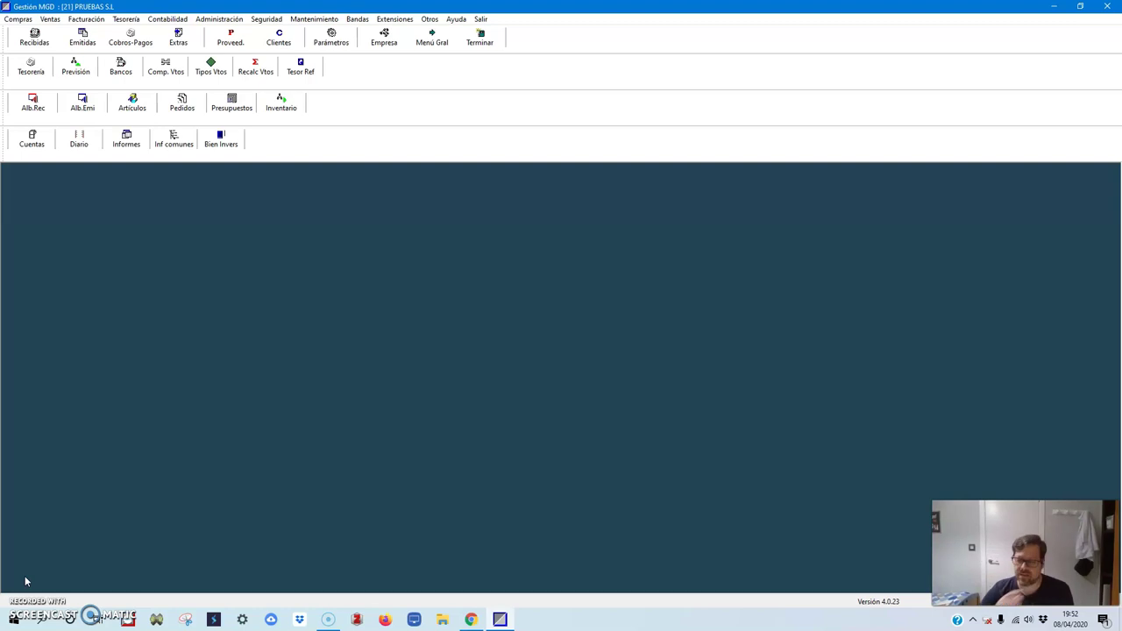
left_click(30, 591)
left_click(28, 593)
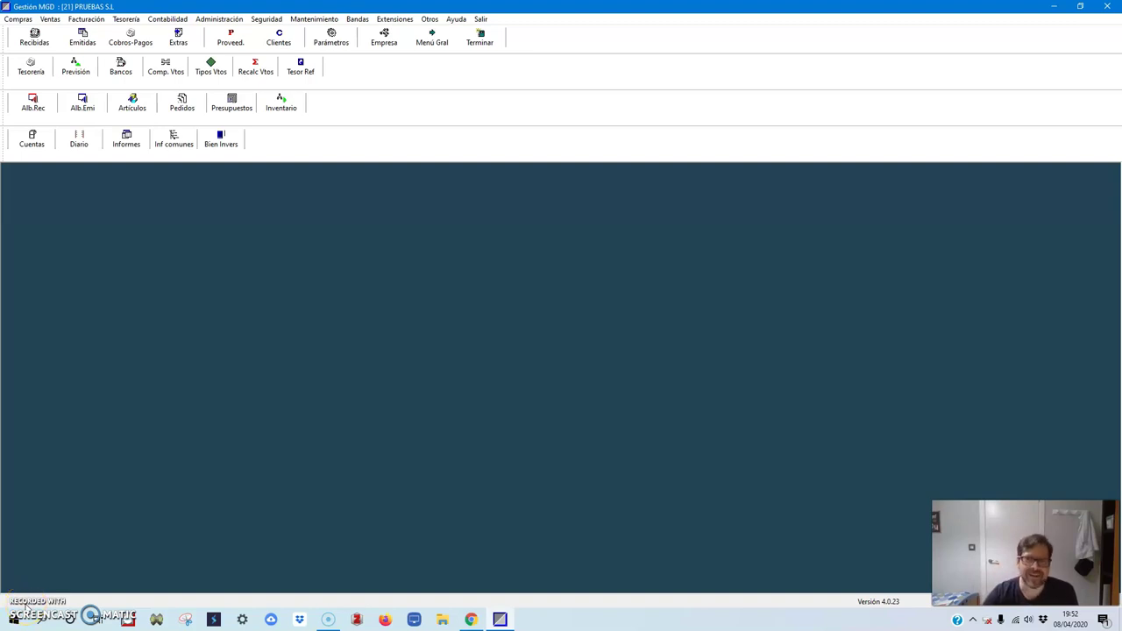